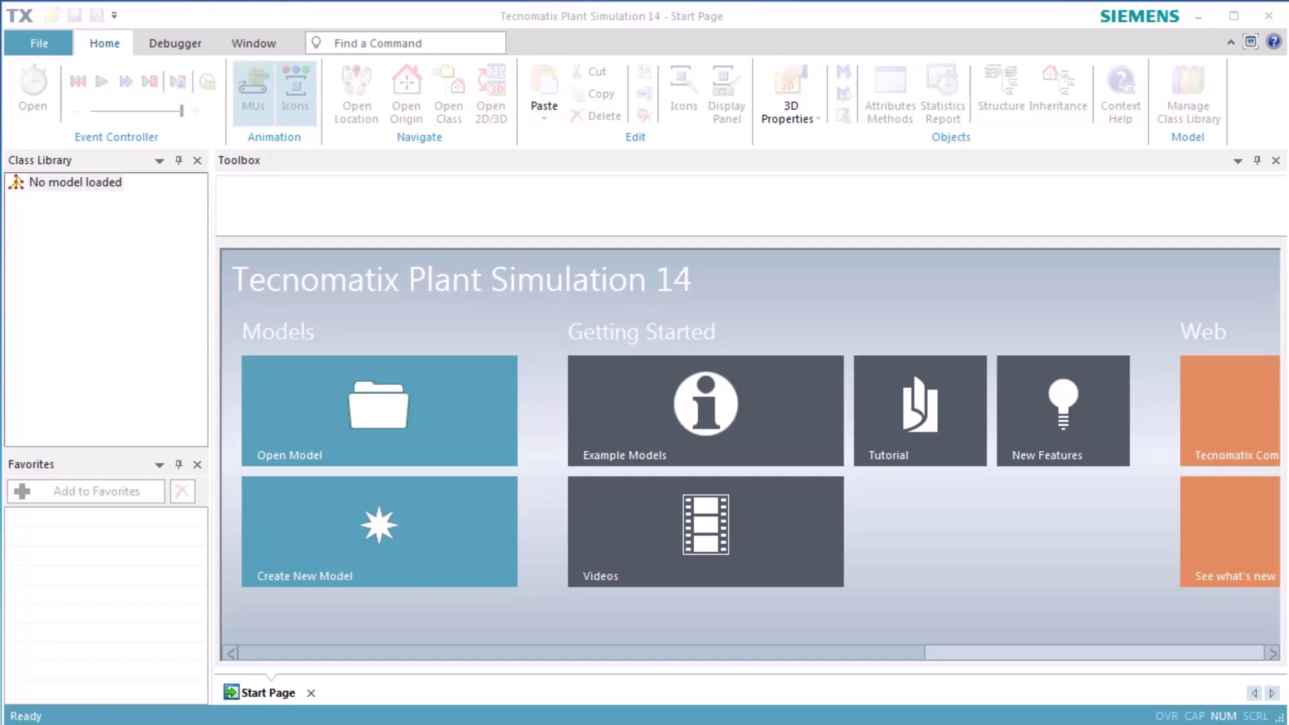
Create a new 3D model in Planning View with the frame maximized and panned to the origin
{"action": "left_click", "coordinate": [361, 549]}
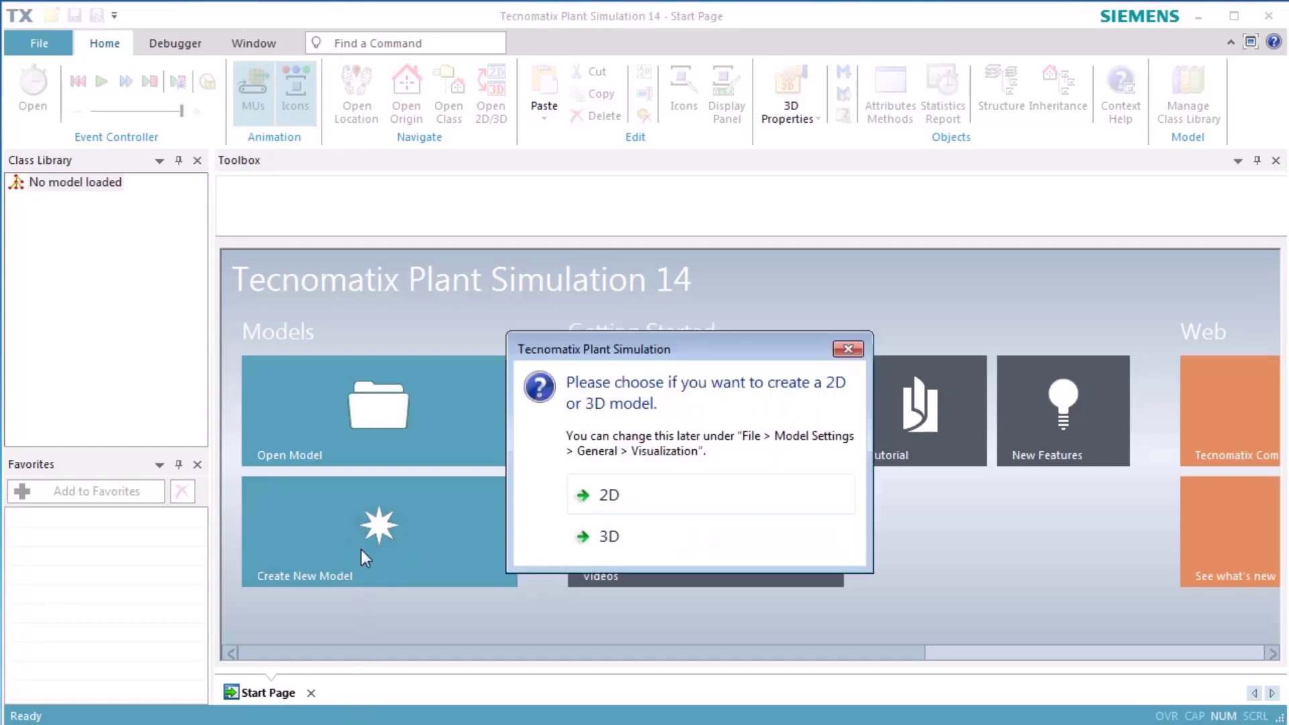
{"action": "left_click", "coordinate": [578, 534]}
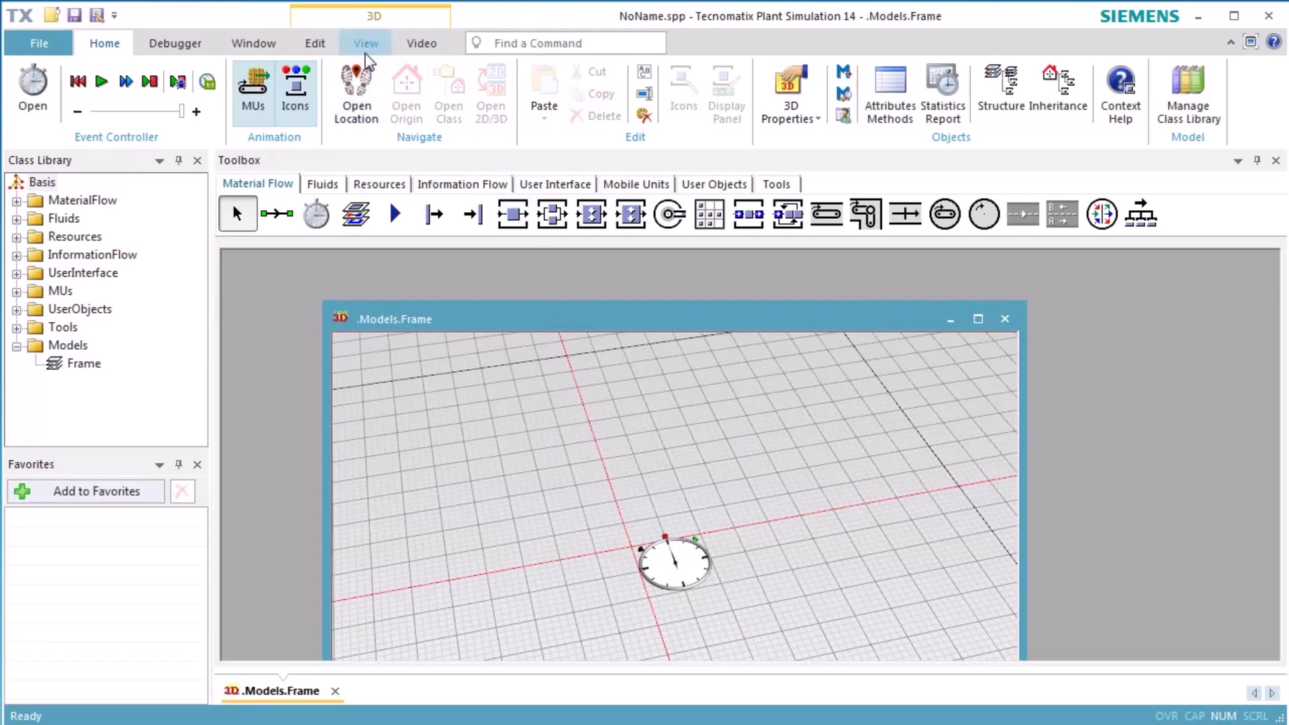
{"action": "left_click", "coordinate": [366, 43]}
{"action": "left_click", "coordinate": [564, 113]}
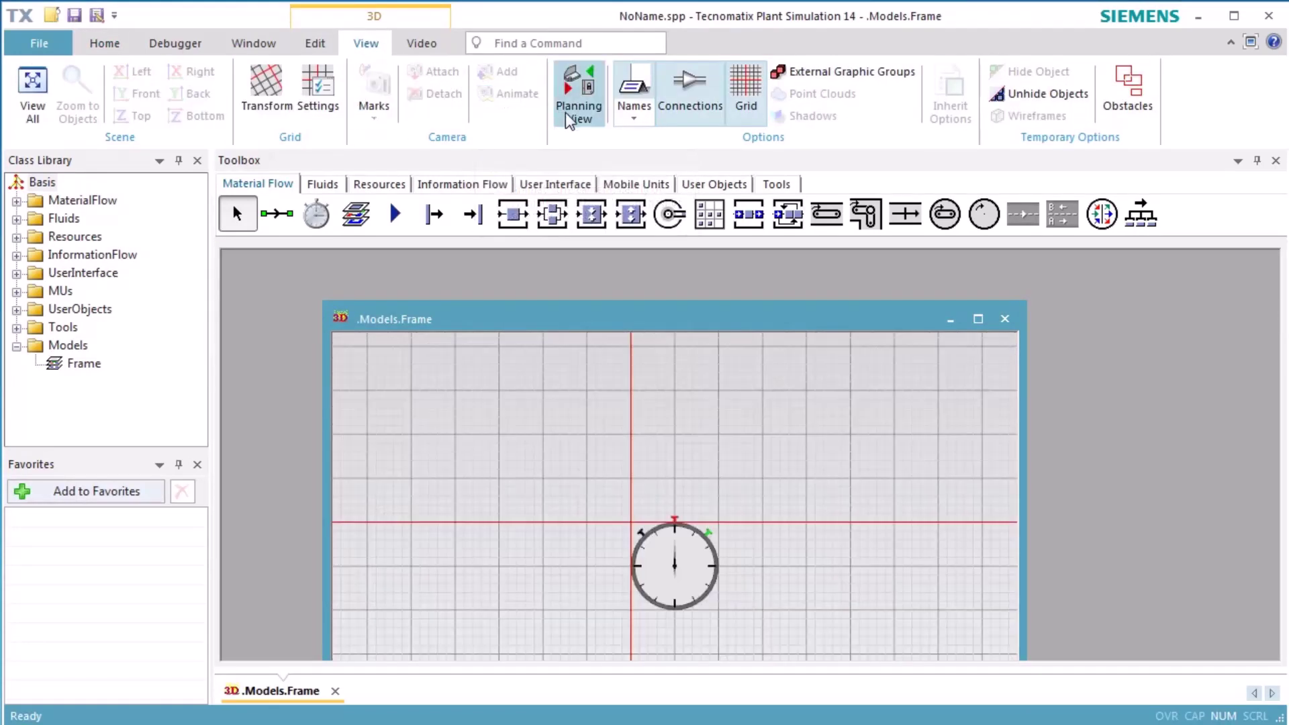
{"action": "left_click", "coordinate": [977, 320]}
{"action": "left_click_drag", "start_coordinate": [853, 434], "coordinate": [406, 300]}
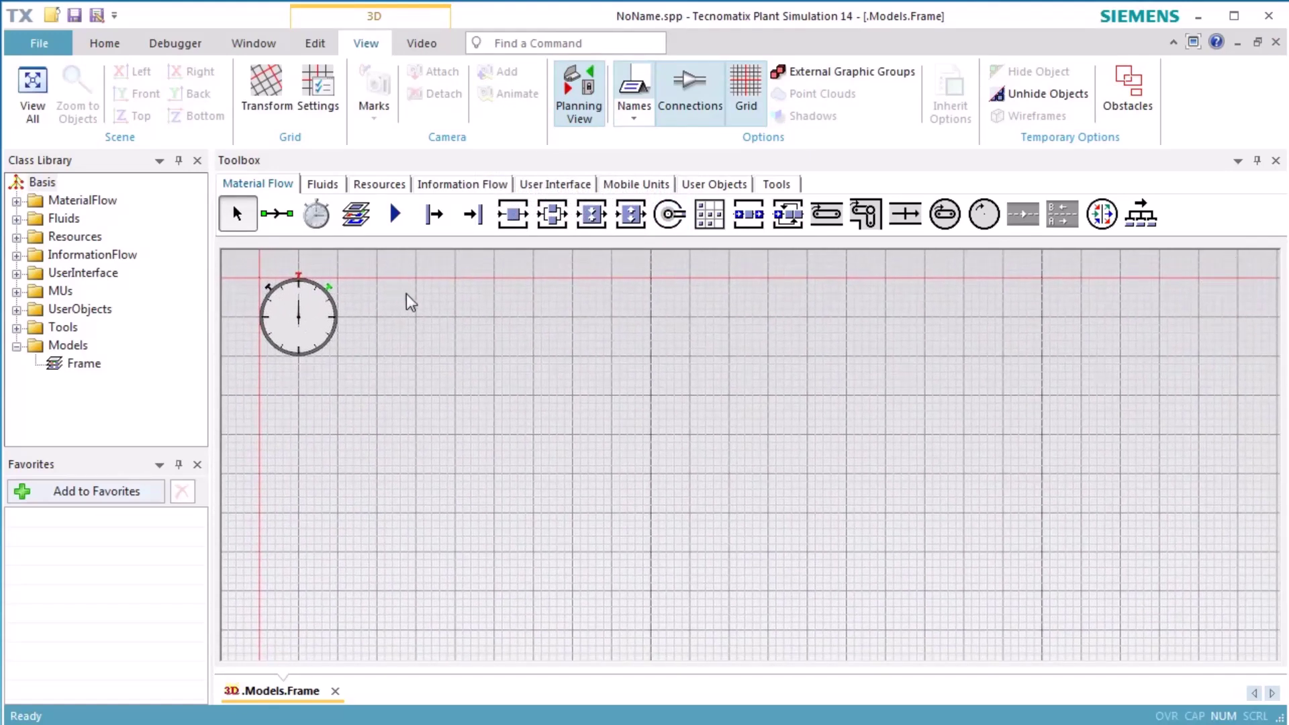
Place a Source at left, two stacked SingleProcs in the middle, and a Drain at right
{"action": "left_click", "coordinate": [433, 226]}
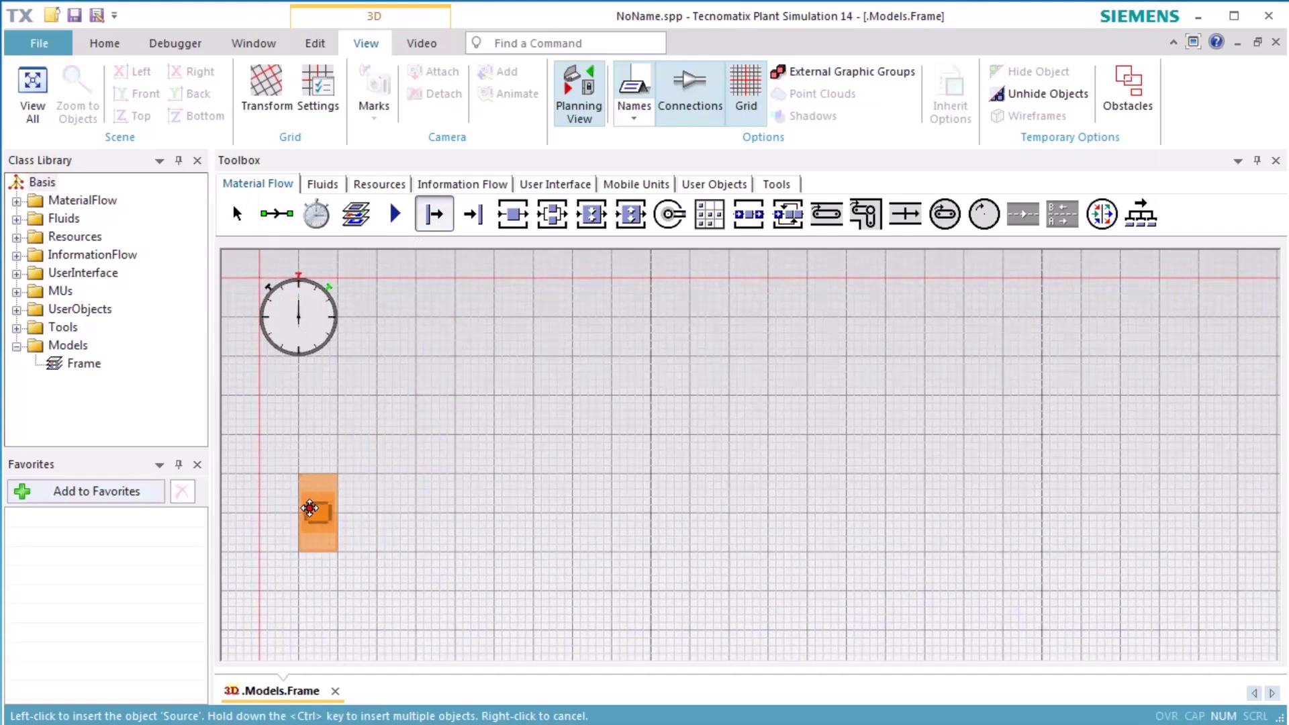
{"action": "left_click", "coordinate": [309, 509]}
{"action": "left_click", "coordinate": [511, 216]}
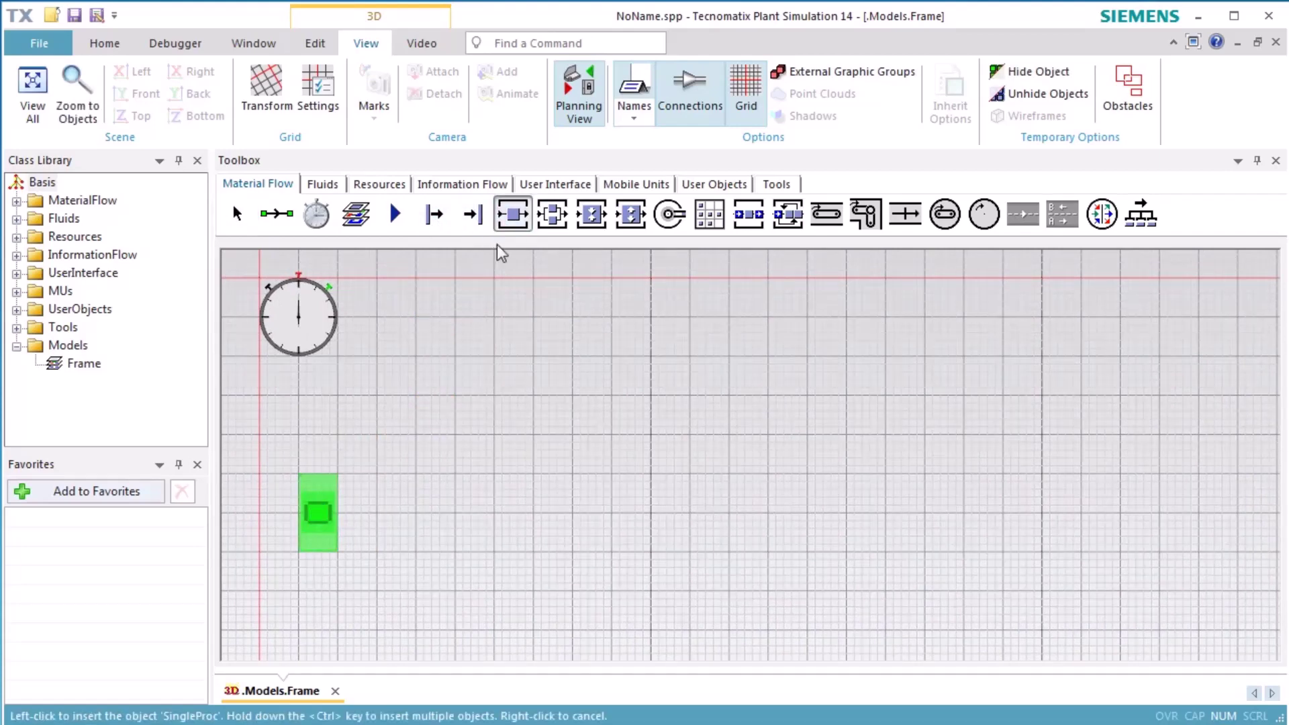
{"action": "left_click", "coordinate": [492, 434]}
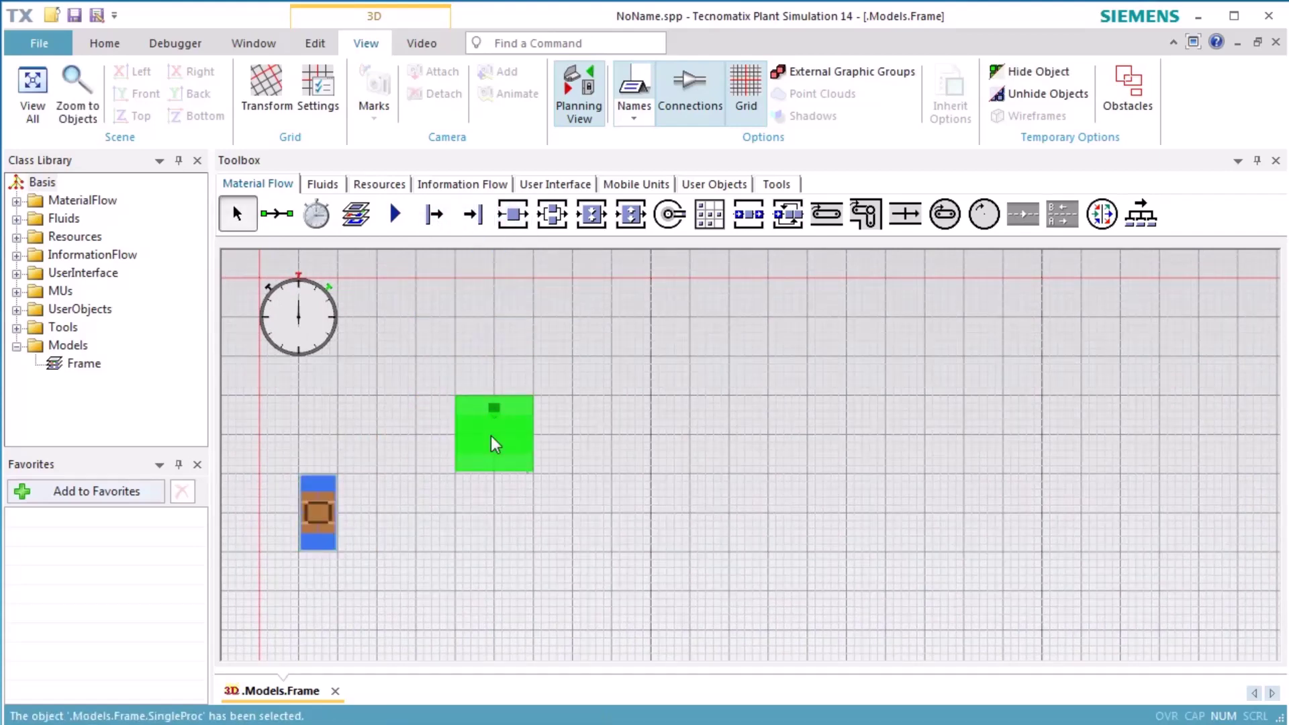
{"action": "left_click", "coordinate": [511, 213]}
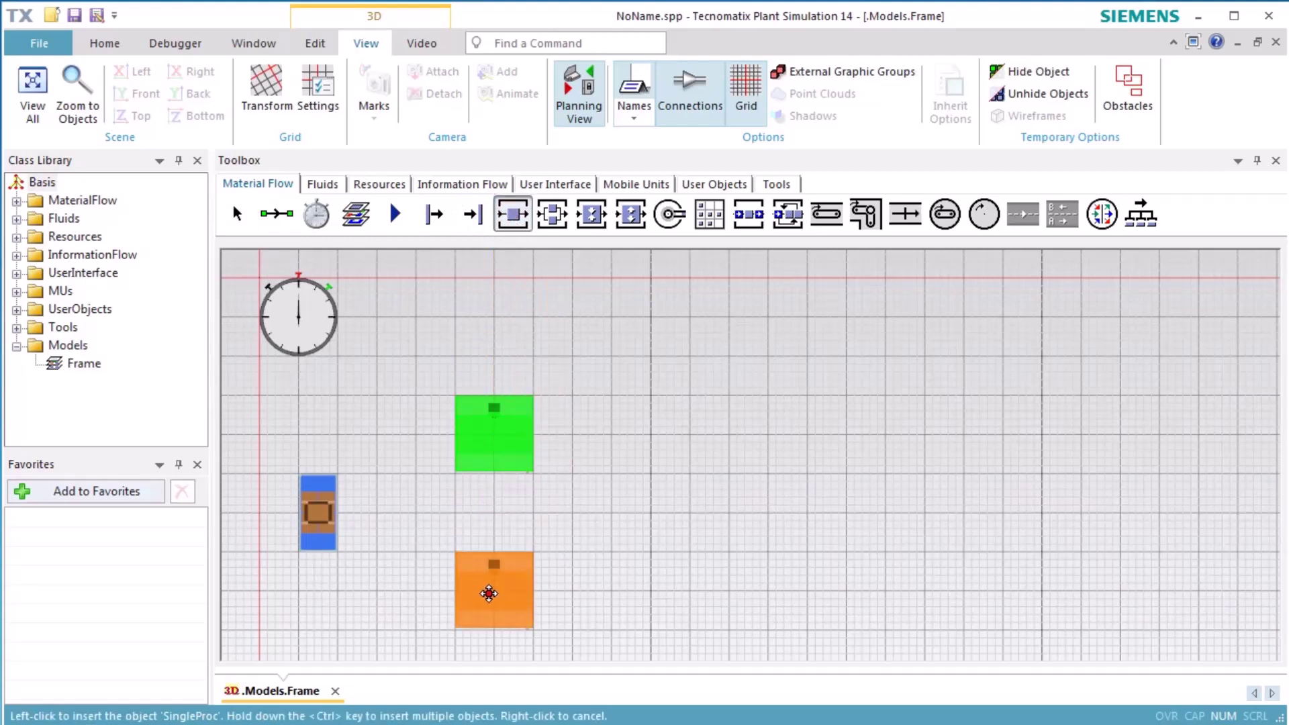
{"action": "left_click", "coordinate": [489, 593]}
{"action": "left_click", "coordinate": [474, 214]}
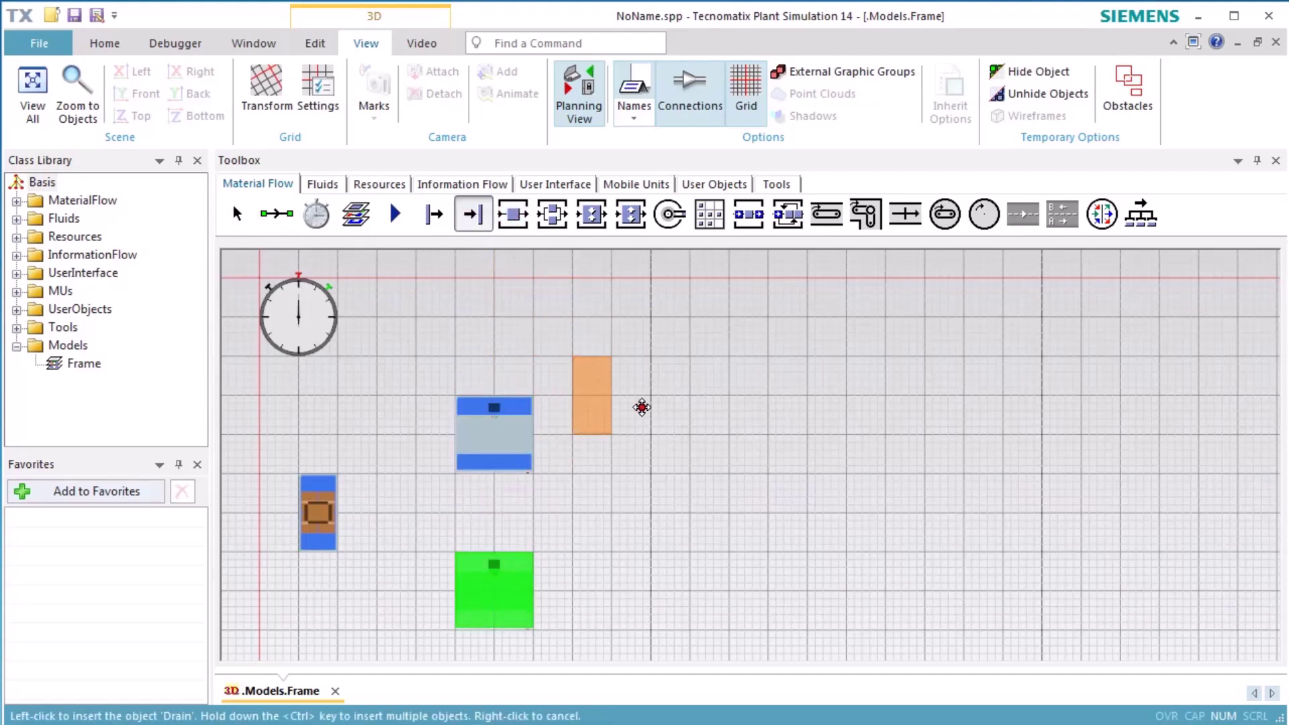
{"action": "left_click", "coordinate": [671, 505]}
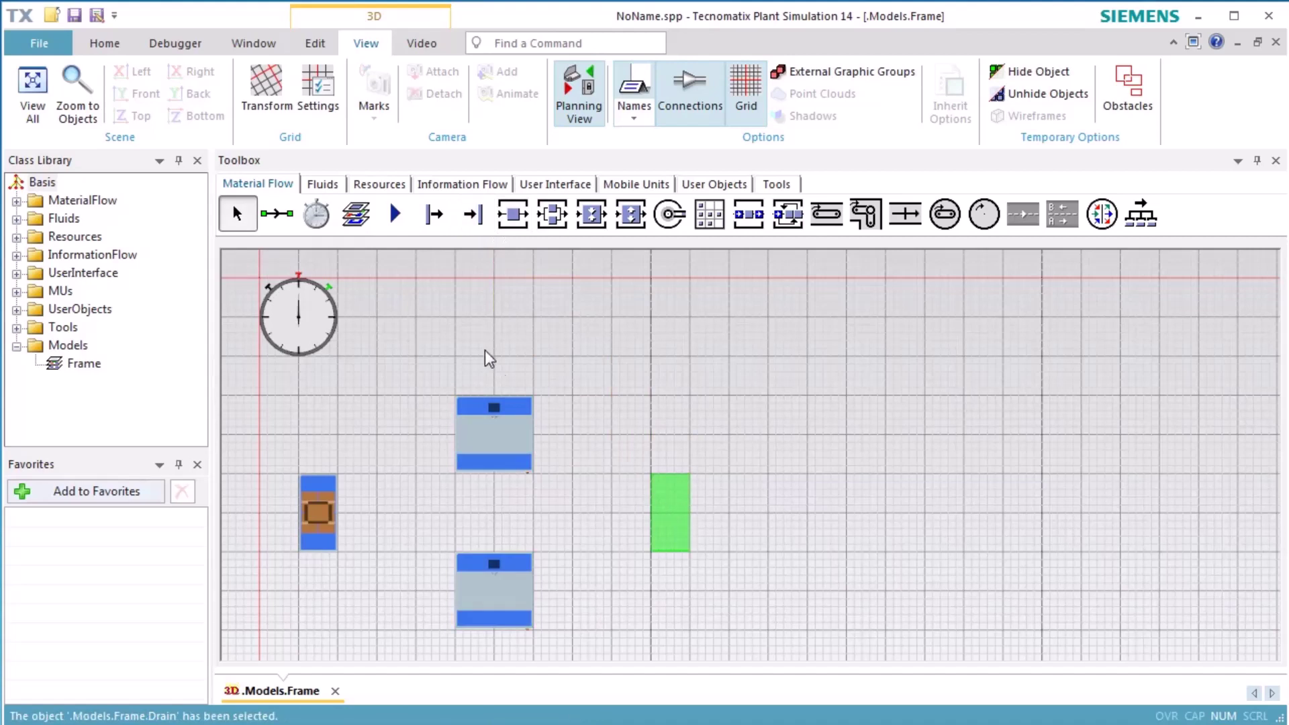
Draw four connectors: Source to upper and lower SingleProc, then each SingleProc to the Drain
{"action": "left_click", "coordinate": [290, 229]}
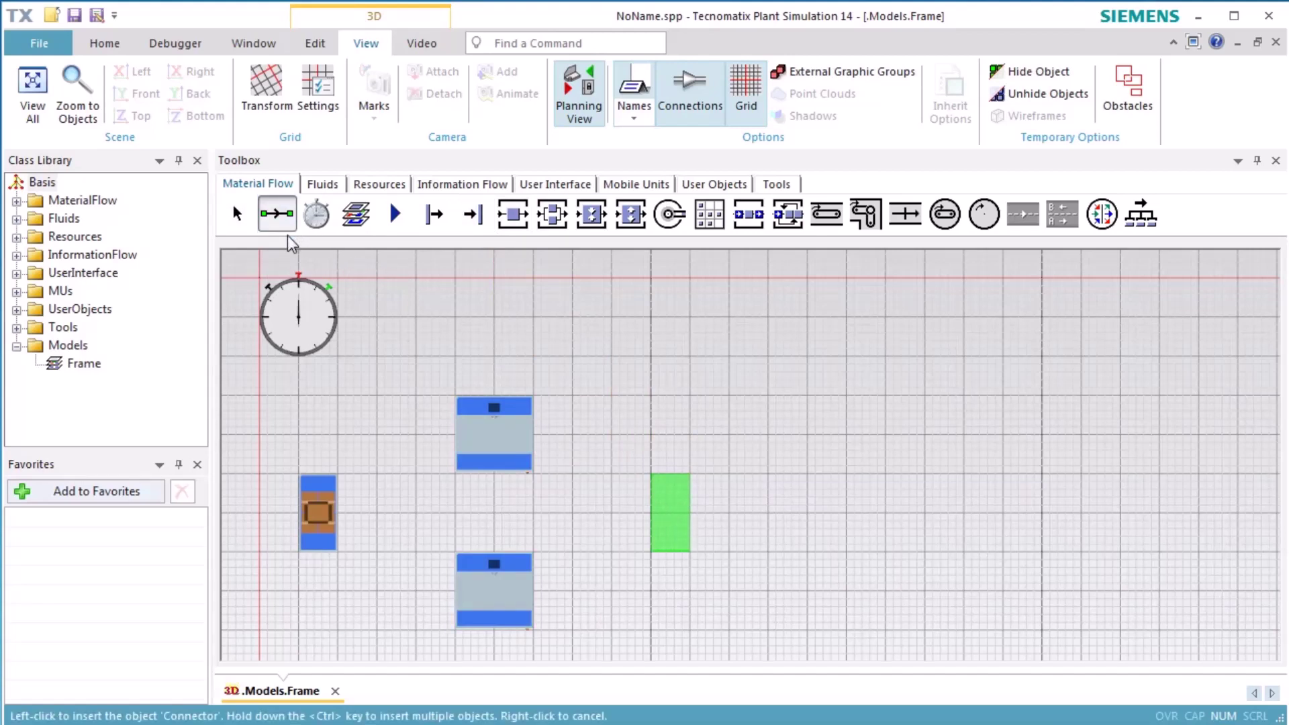
{"action": "key", "text": "ctrl"}
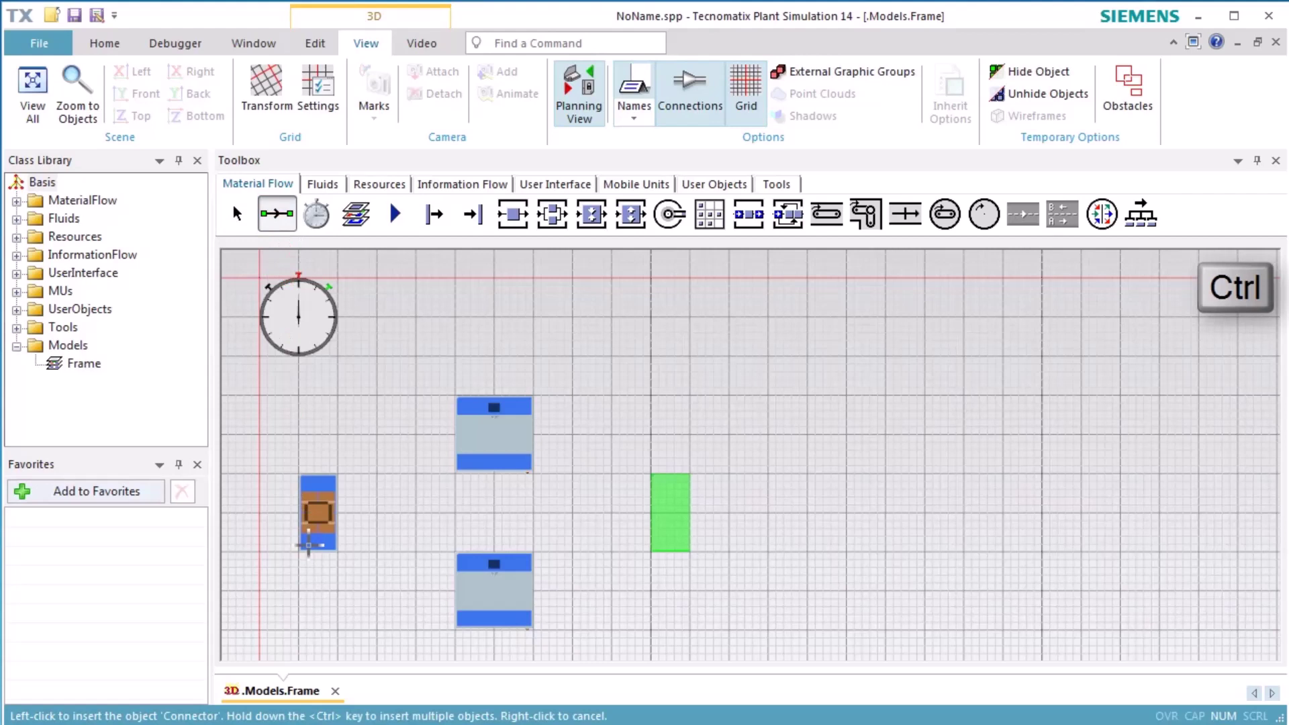
{"action": "left_click", "coordinate": [316, 527]}
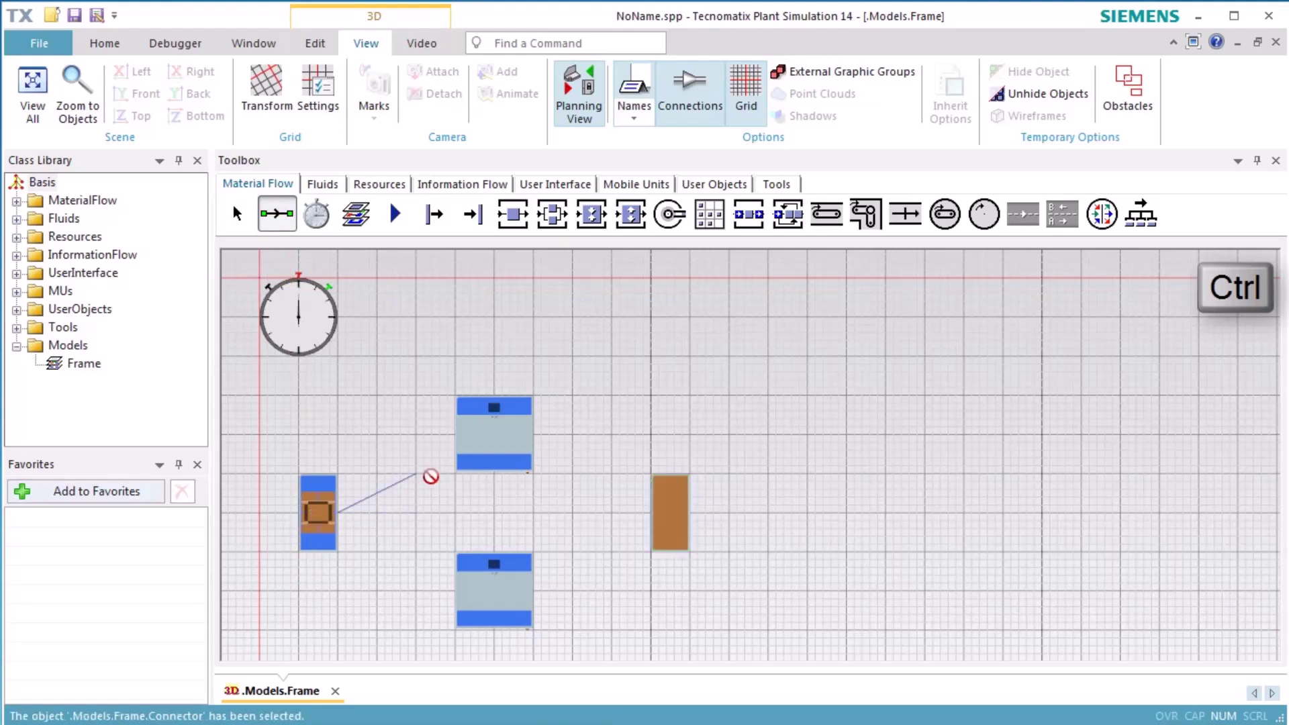
{"action": "left_click", "coordinate": [463, 447]}
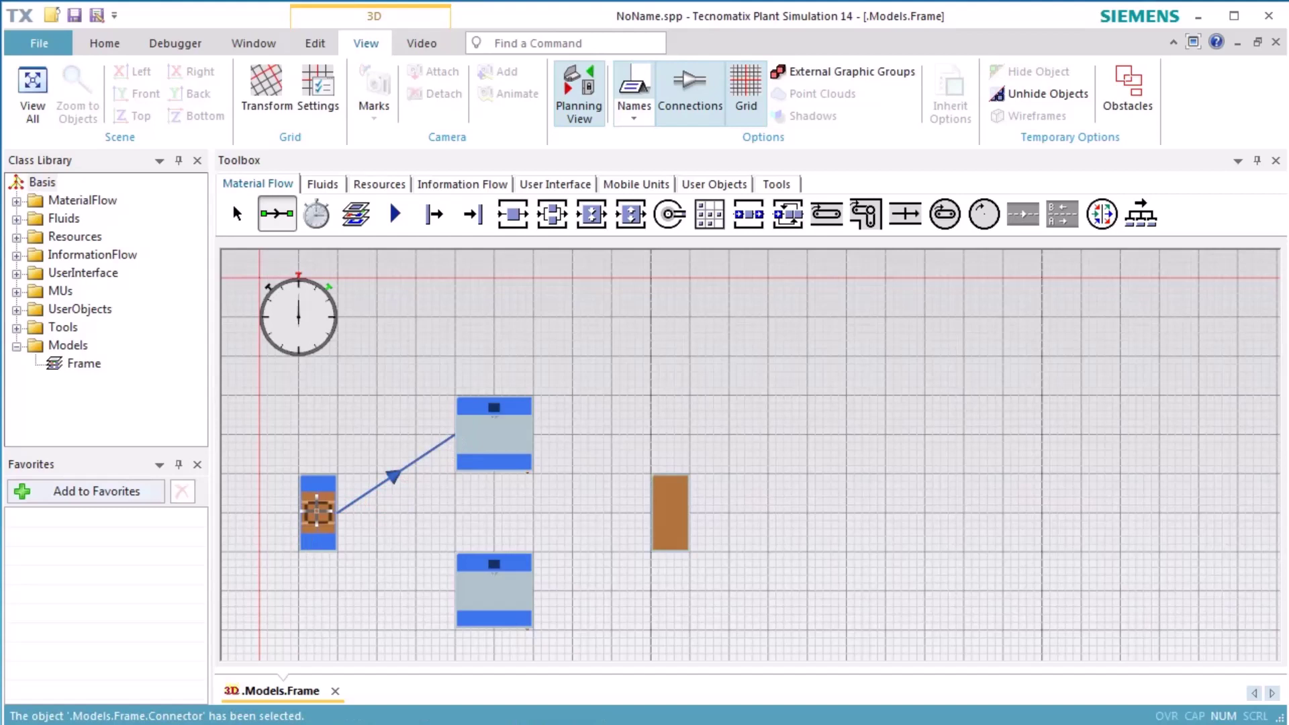
{"action": "left_click", "coordinate": [316, 516]}
{"action": "left_click", "coordinate": [460, 586]}
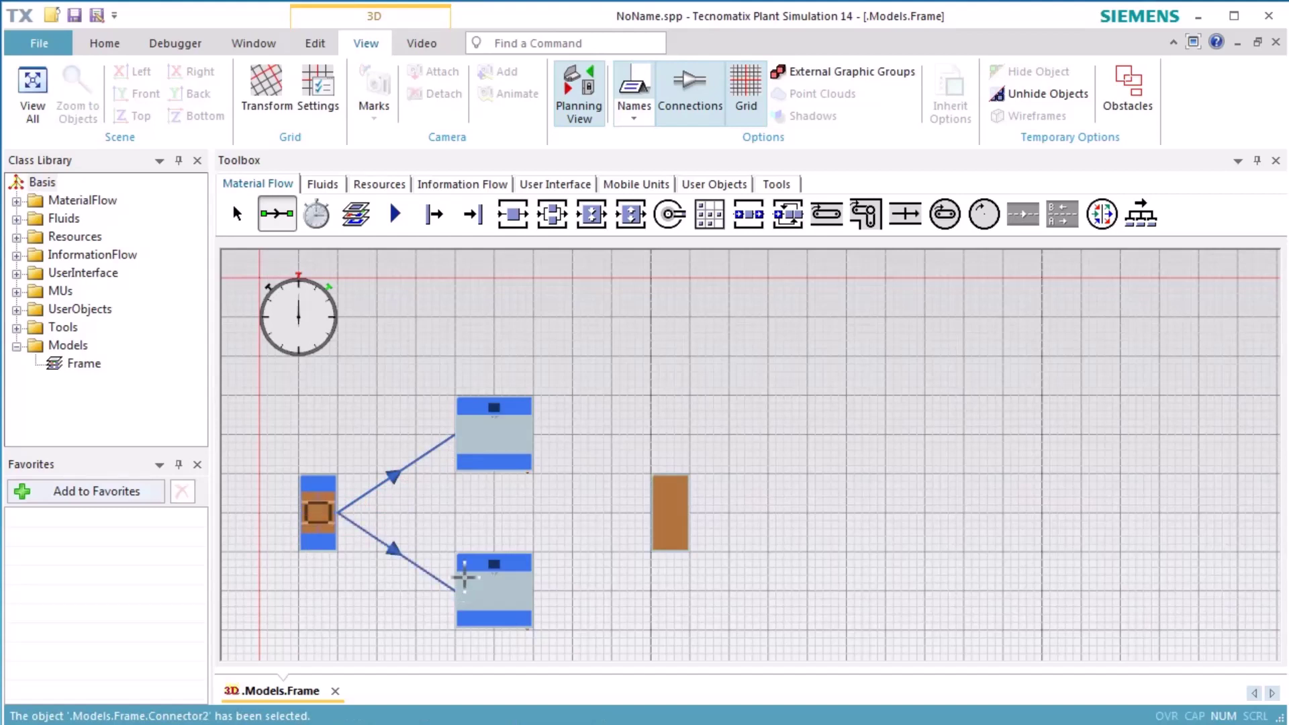
{"action": "left_click", "coordinate": [490, 435]}
{"action": "left_click", "coordinate": [656, 501]}
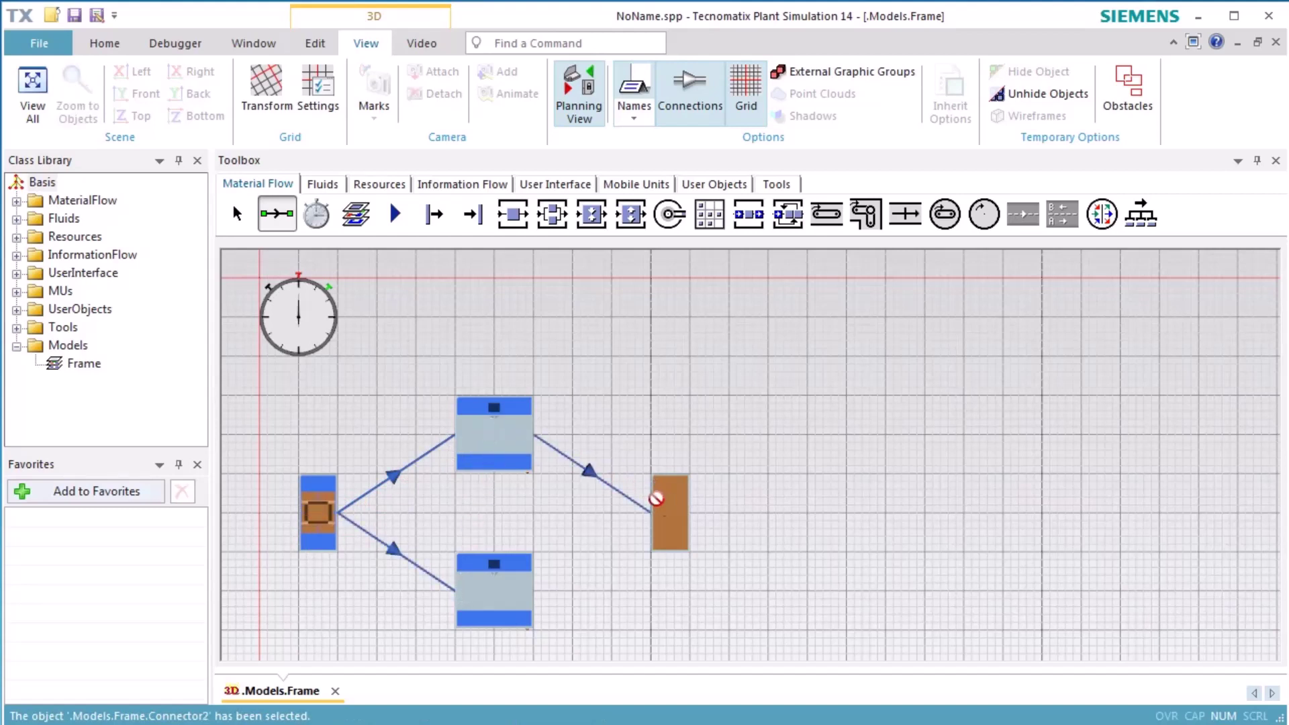
{"action": "left_click", "coordinate": [521, 578]}
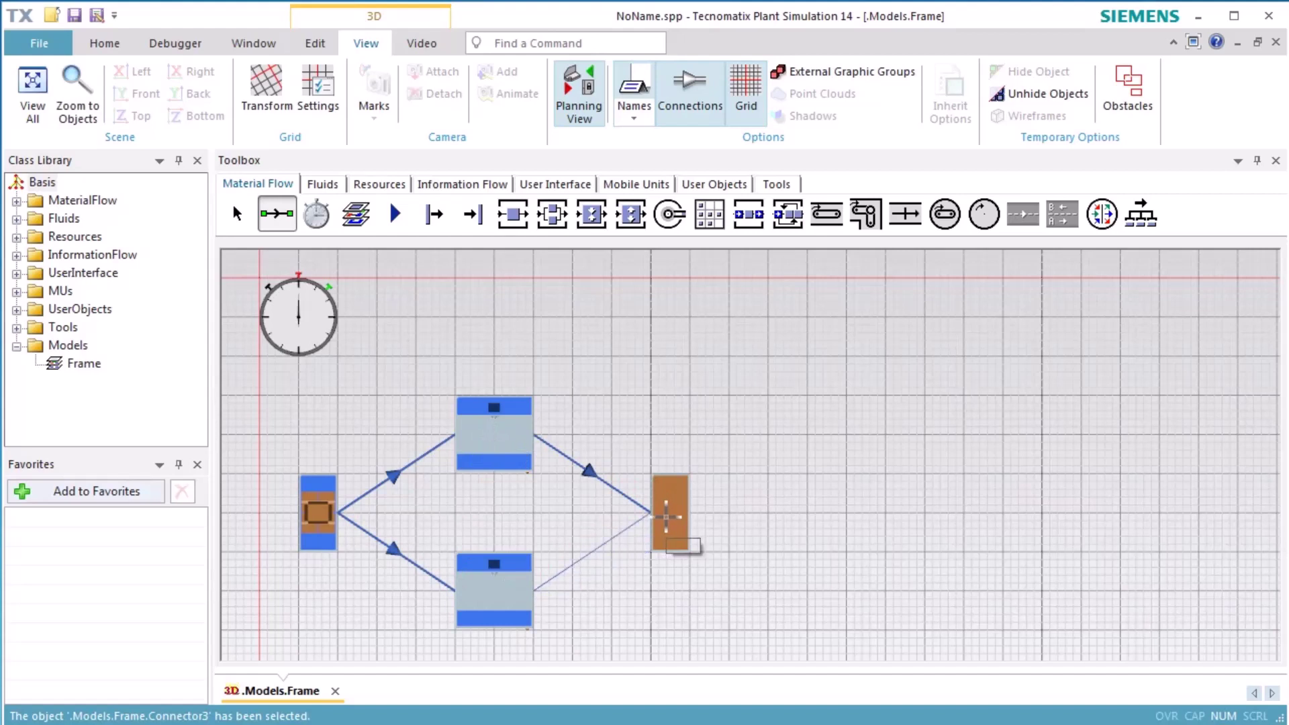
{"action": "left_click", "coordinate": [666, 516]}
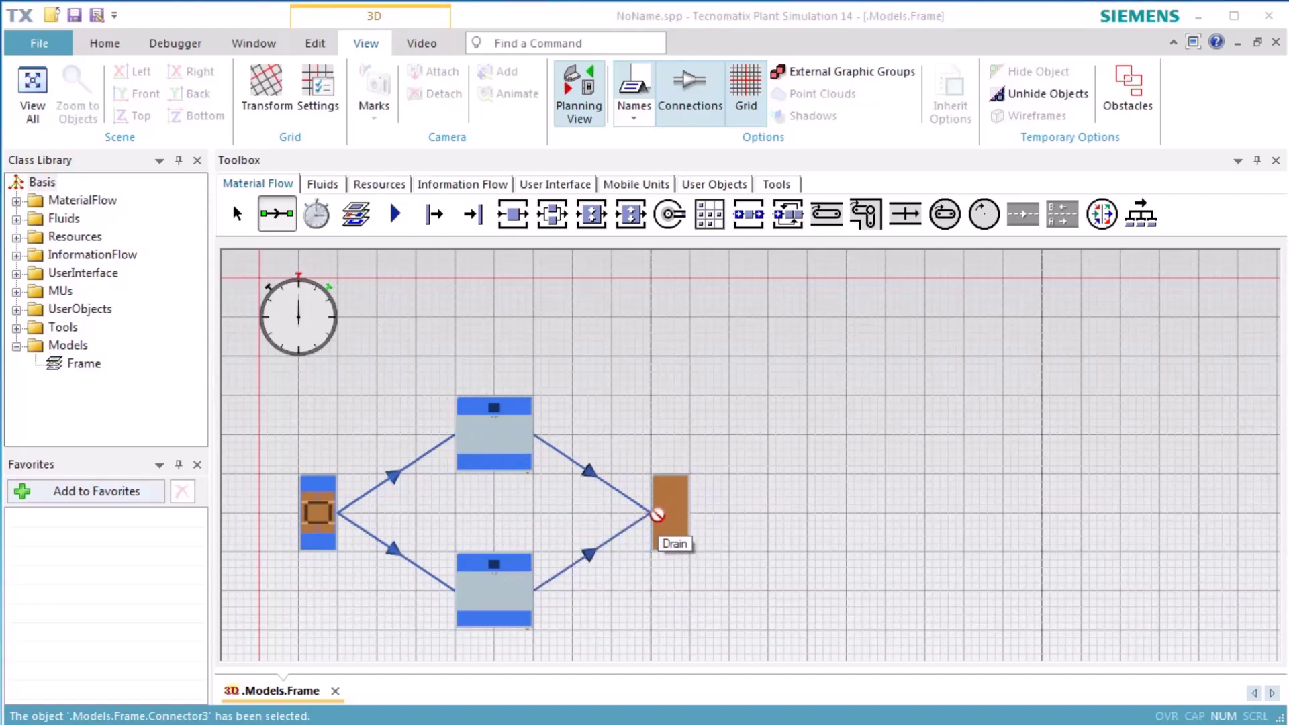
Set the Source's creation interval to 60 (1:00) and exit strategy to 'Start at successor 1'
{"action": "double_click", "coordinate": [325, 505]}
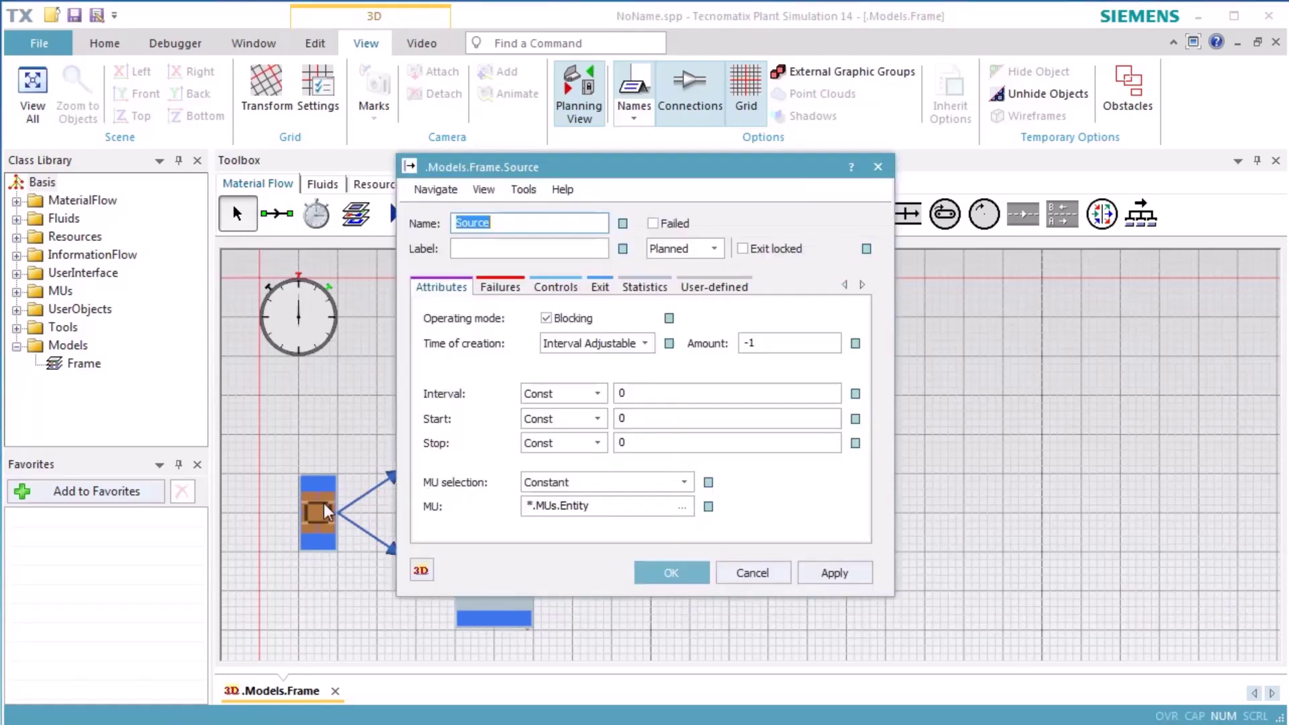
{"action": "left_click", "coordinate": [643, 393]}
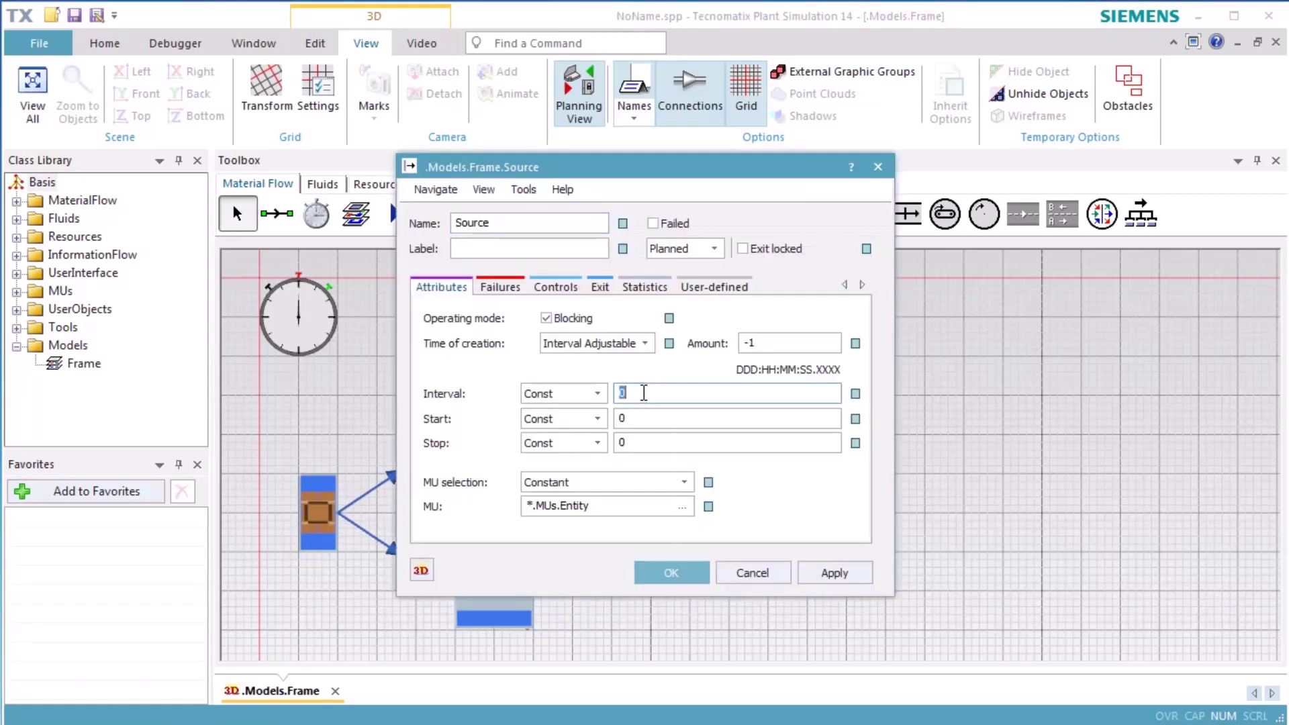
{"action": "type", "text": "60"}
{"action": "left_click", "coordinate": [804, 565]}
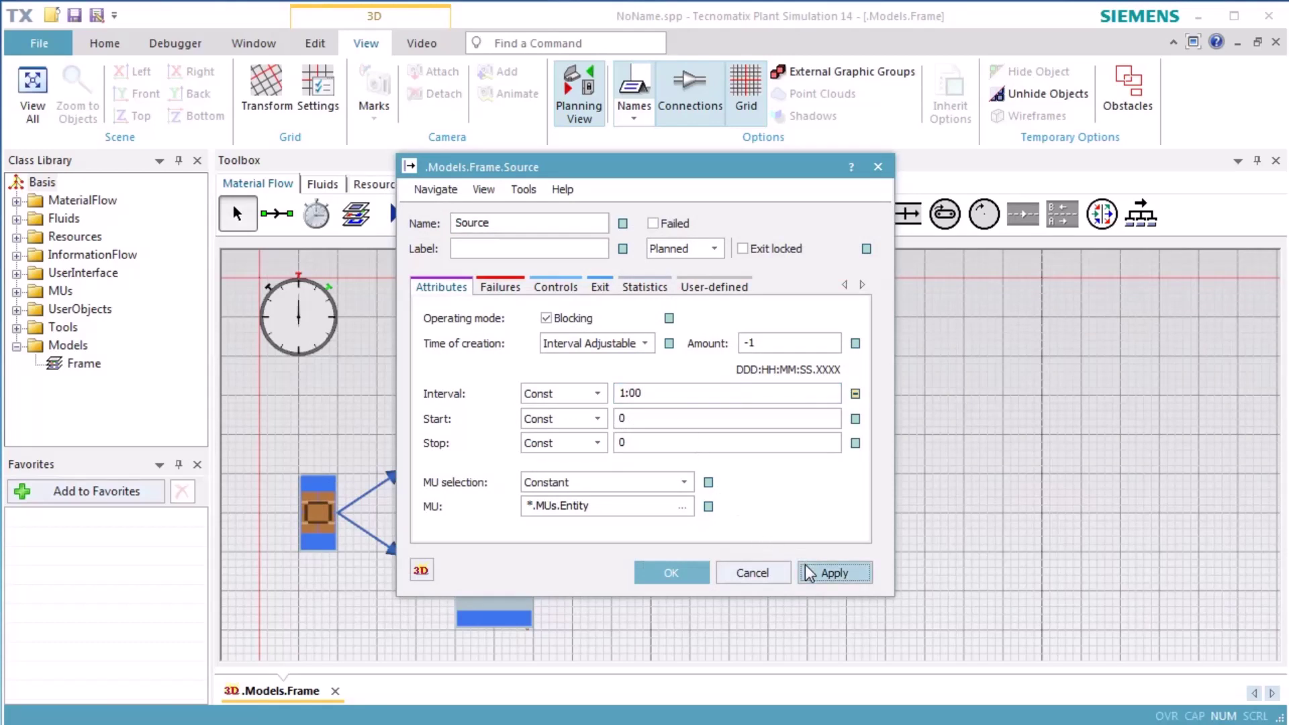
{"action": "left_click", "coordinate": [601, 289]}
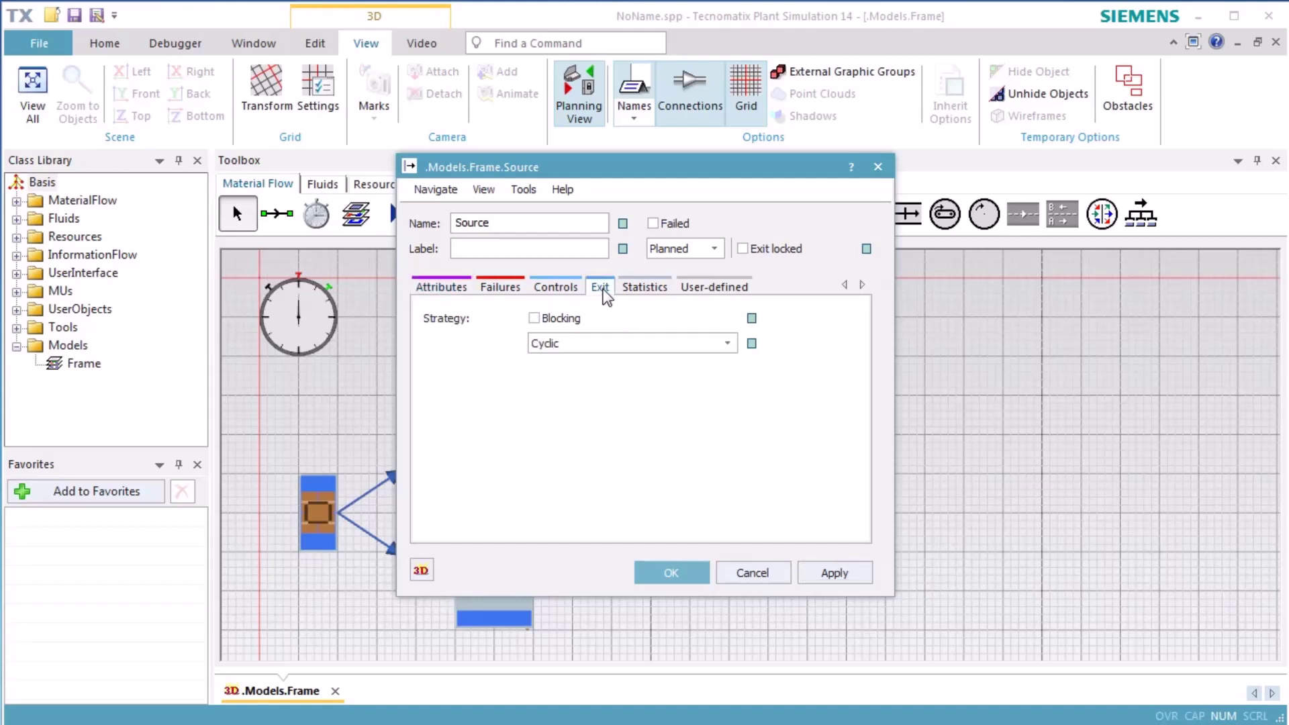
{"action": "left_click", "coordinate": [601, 342]}
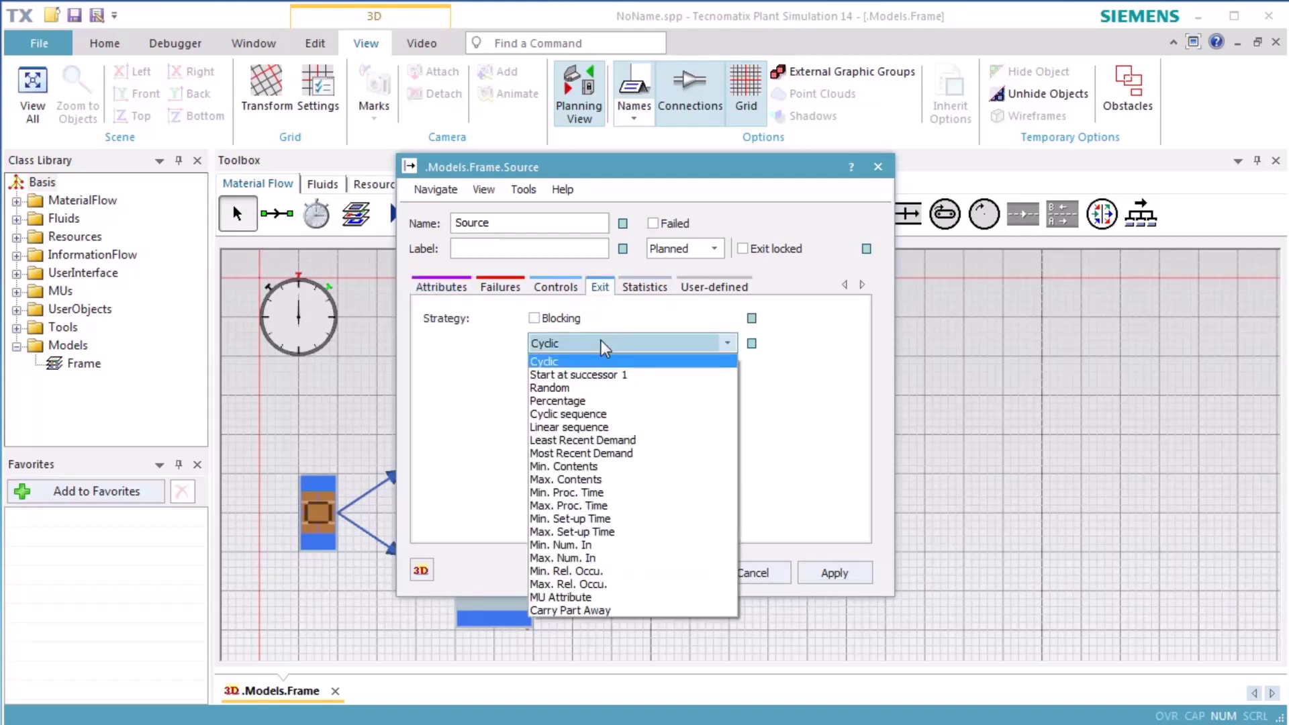
{"action": "left_click", "coordinate": [607, 376]}
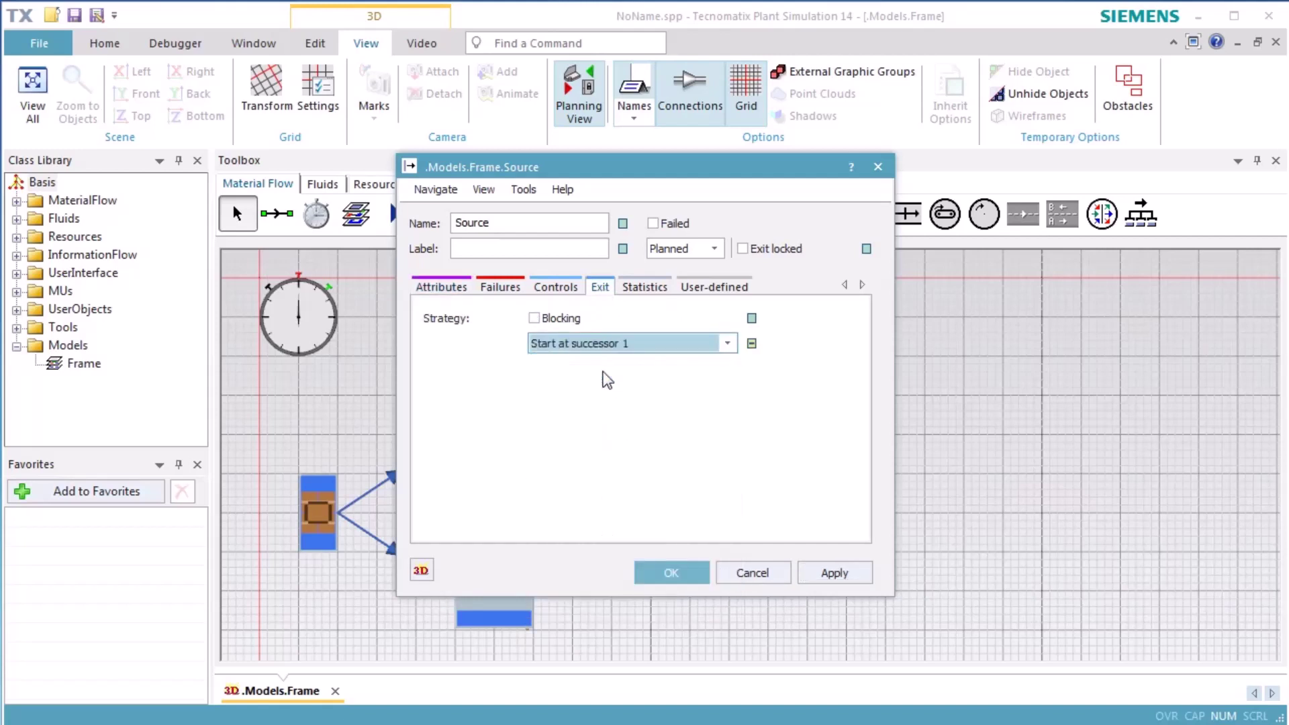
{"action": "left_click", "coordinate": [673, 574]}
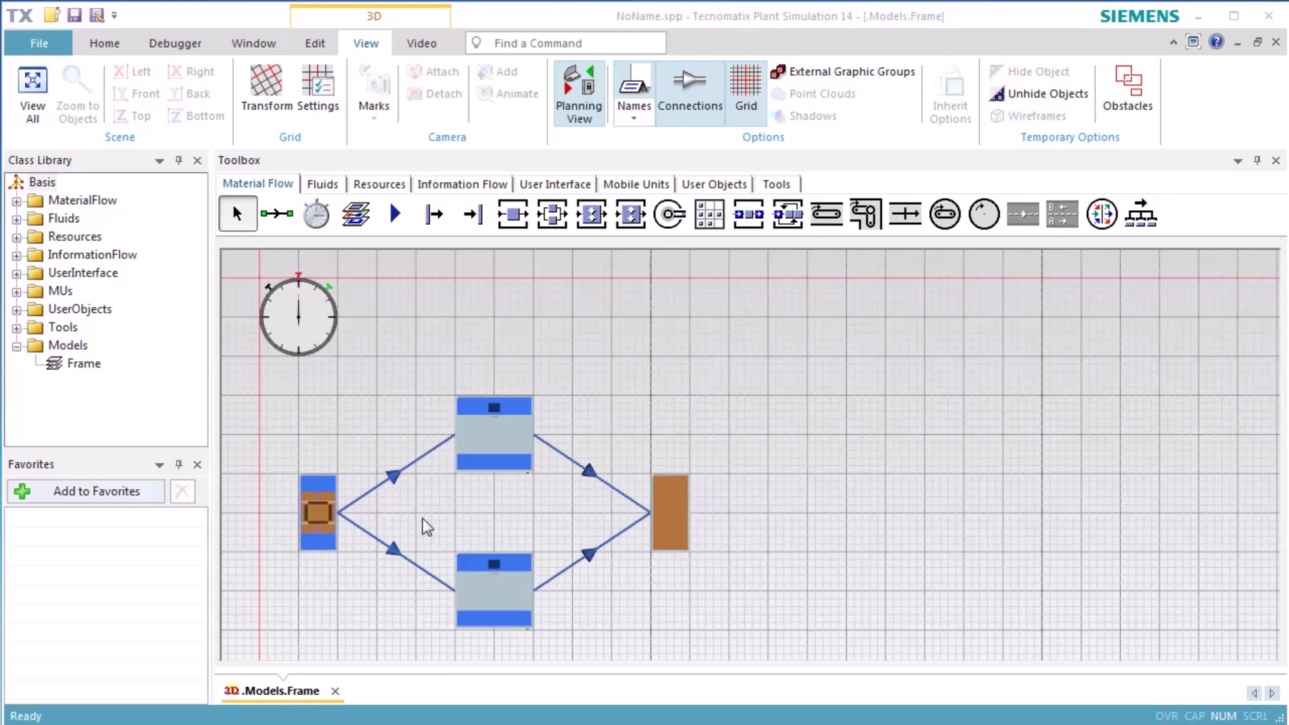
Add a failure to the upper SingleProc with 95% availability and MTTR 1:00
{"action": "left_click", "coordinate": [486, 442]}
{"action": "double_click", "coordinate": [487, 442]}
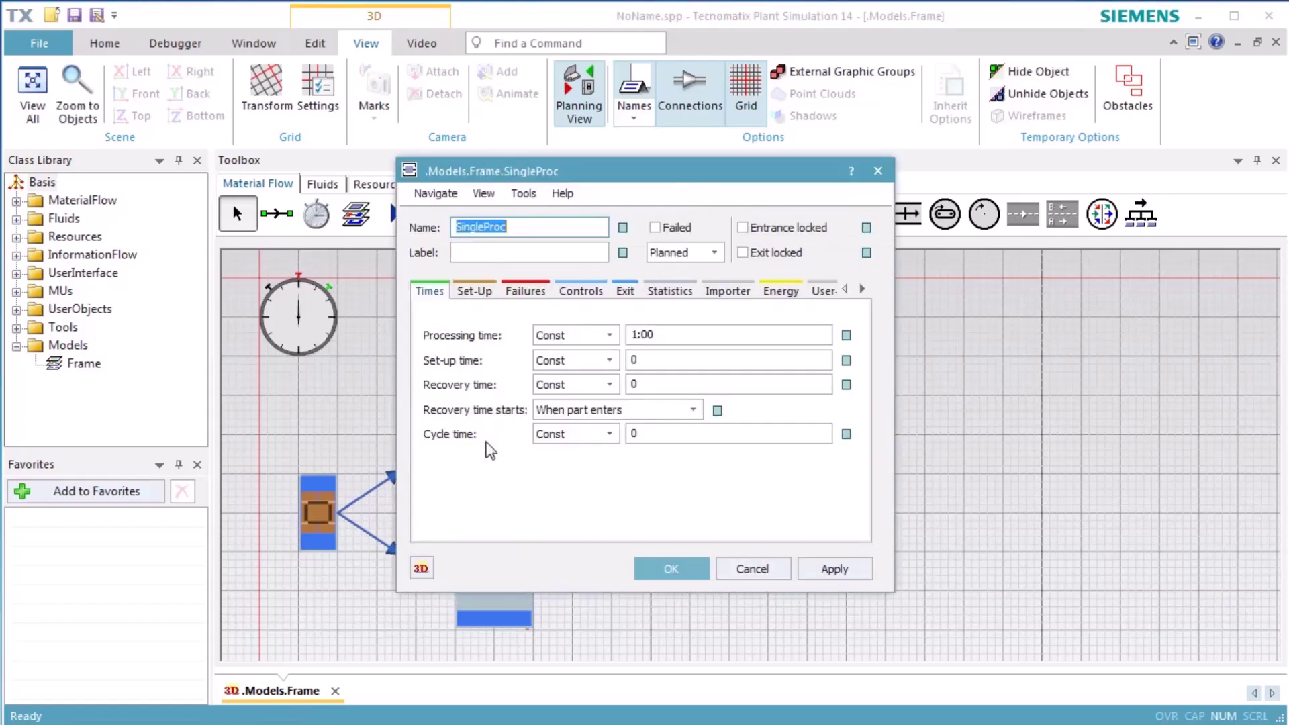
{"action": "left_click", "coordinate": [539, 285]}
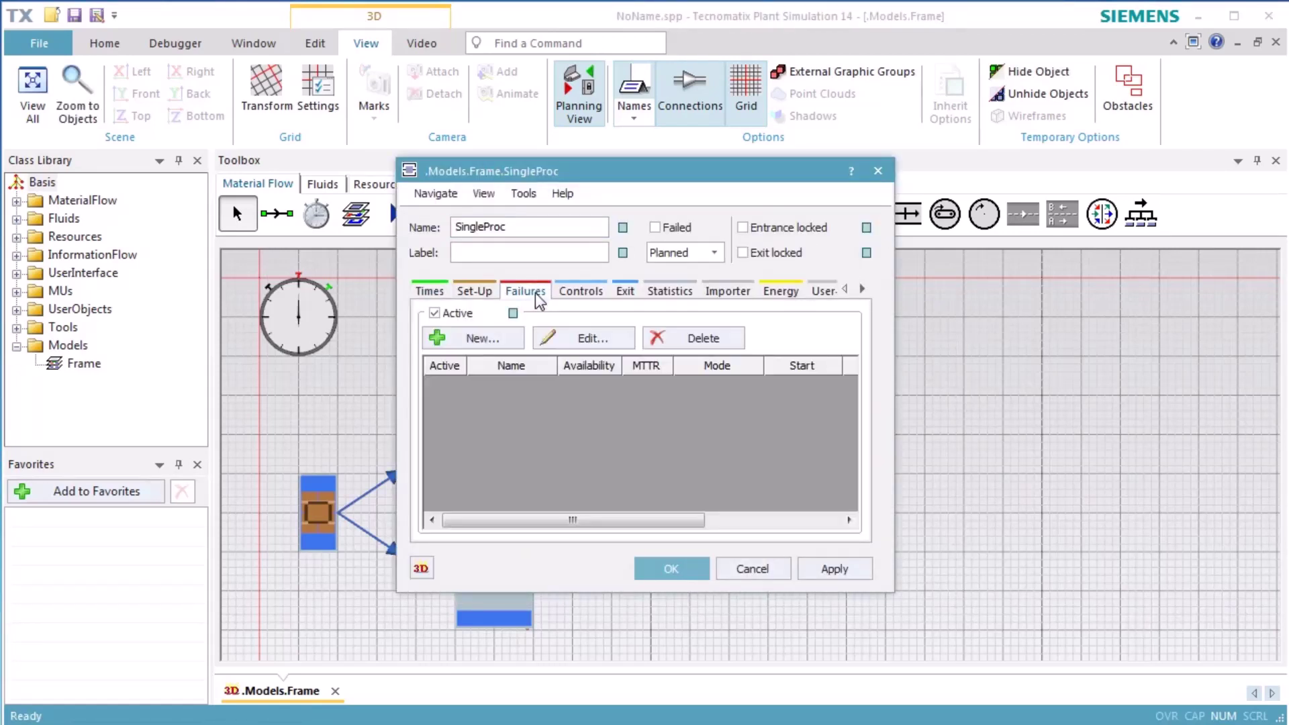
{"action": "left_click", "coordinate": [513, 337]}
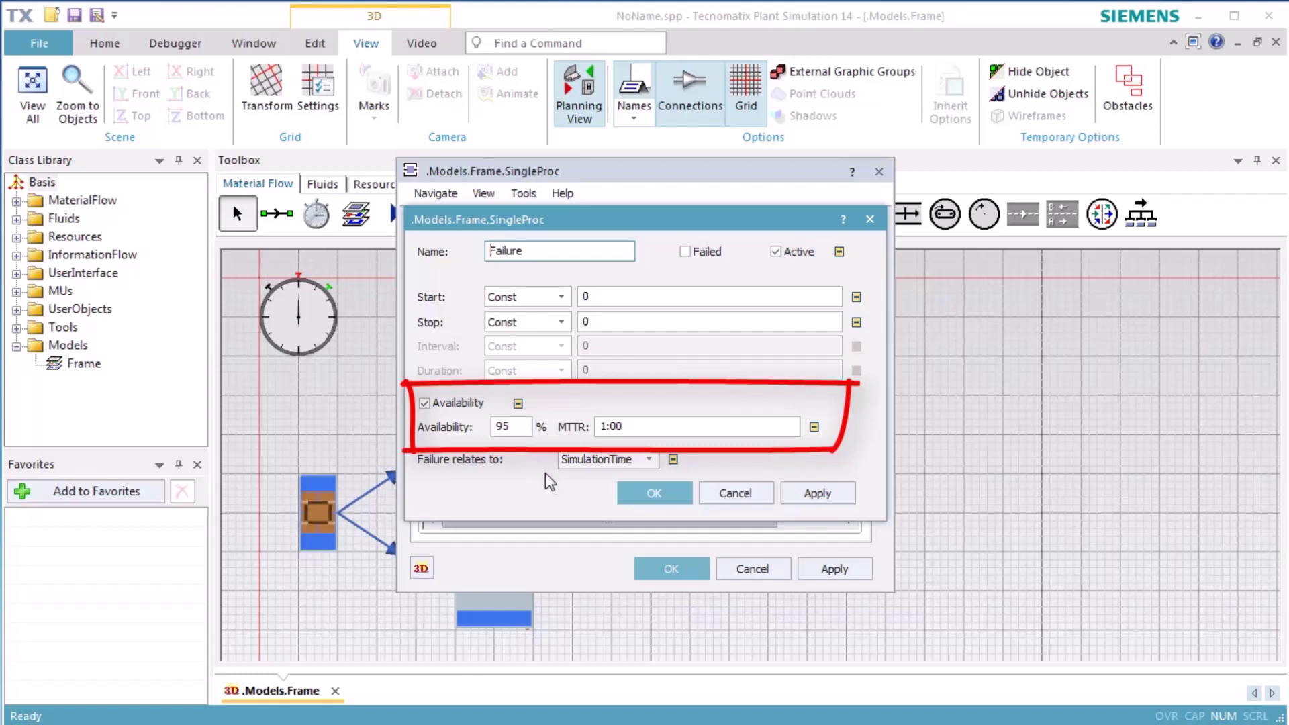
{"action": "left_click", "coordinate": [631, 499]}
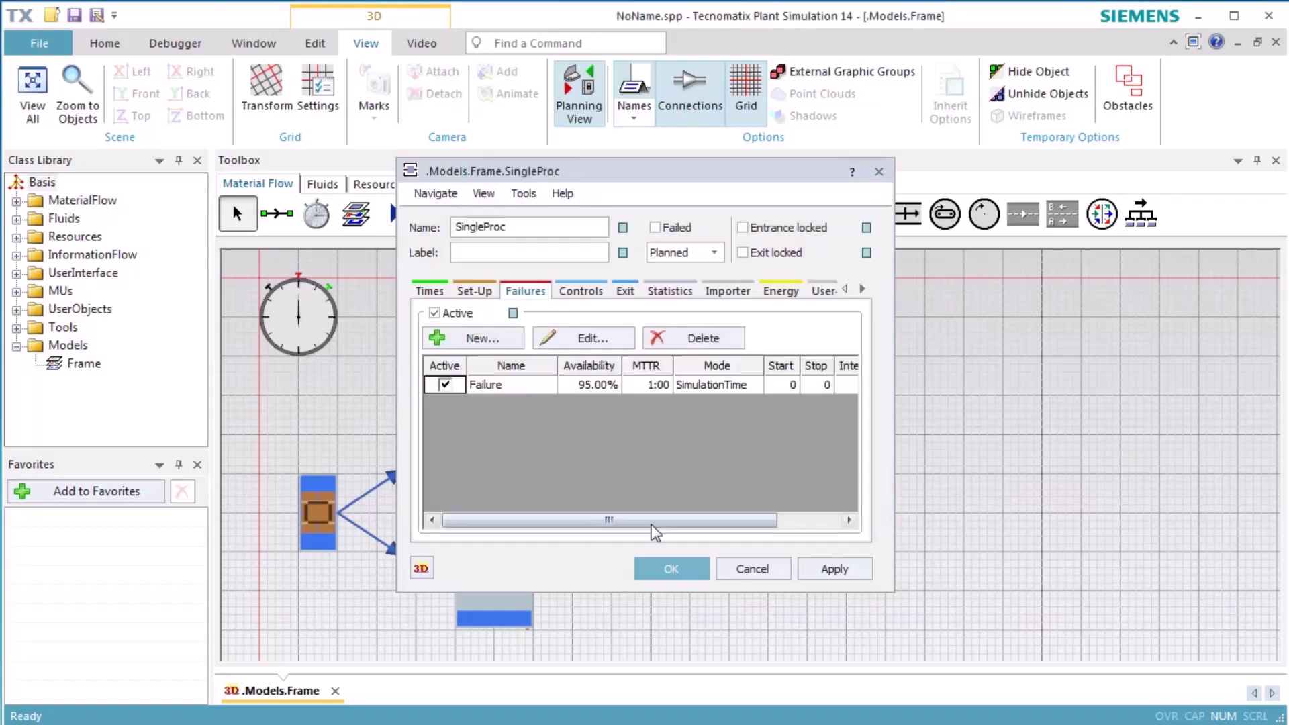
{"action": "left_click", "coordinate": [663, 571]}
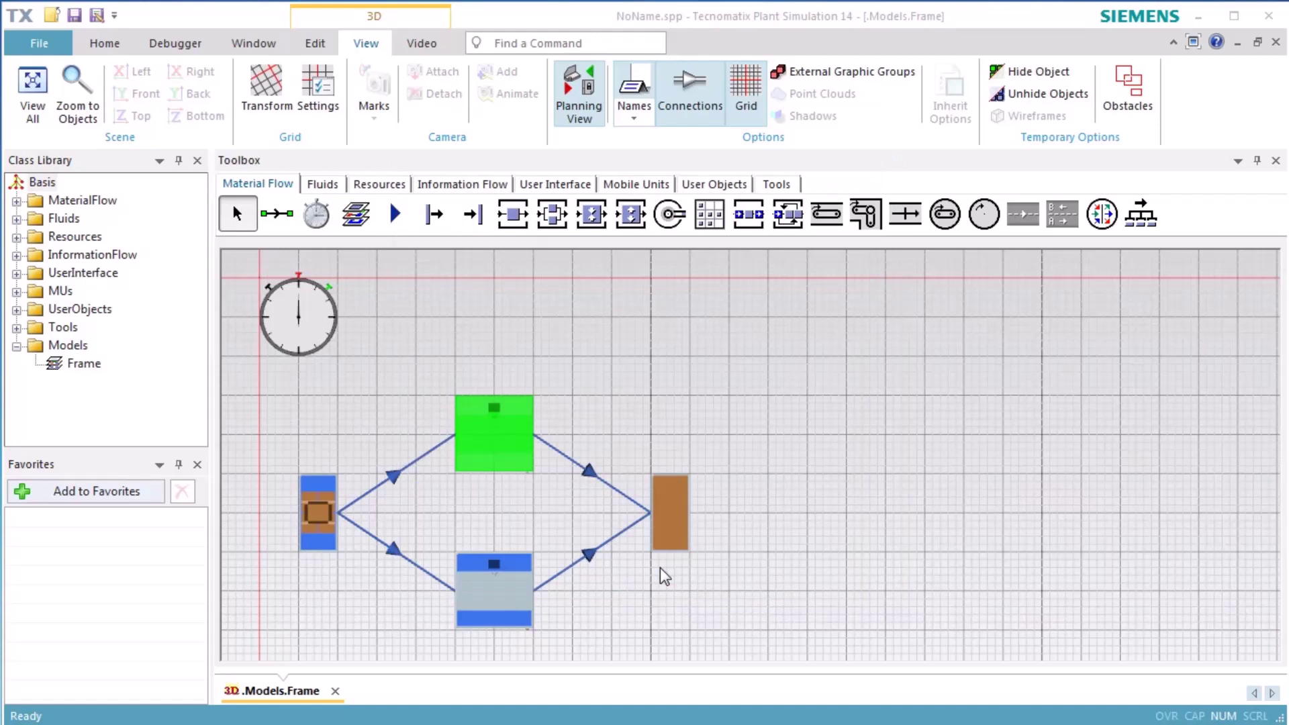
Enter 1:00:00 as the EventController's End time and apply it
{"action": "double_click", "coordinate": [311, 321]}
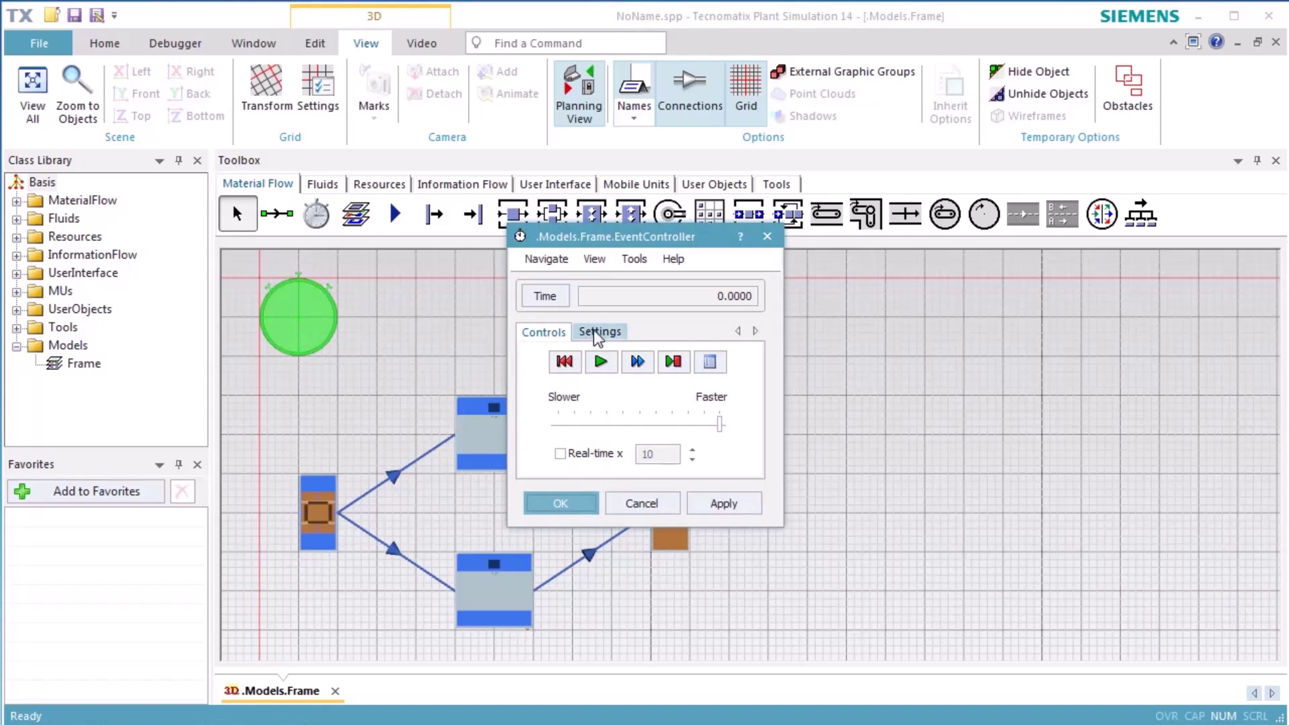
{"action": "left_click", "coordinate": [600, 331]}
{"action": "left_click", "coordinate": [613, 384]}
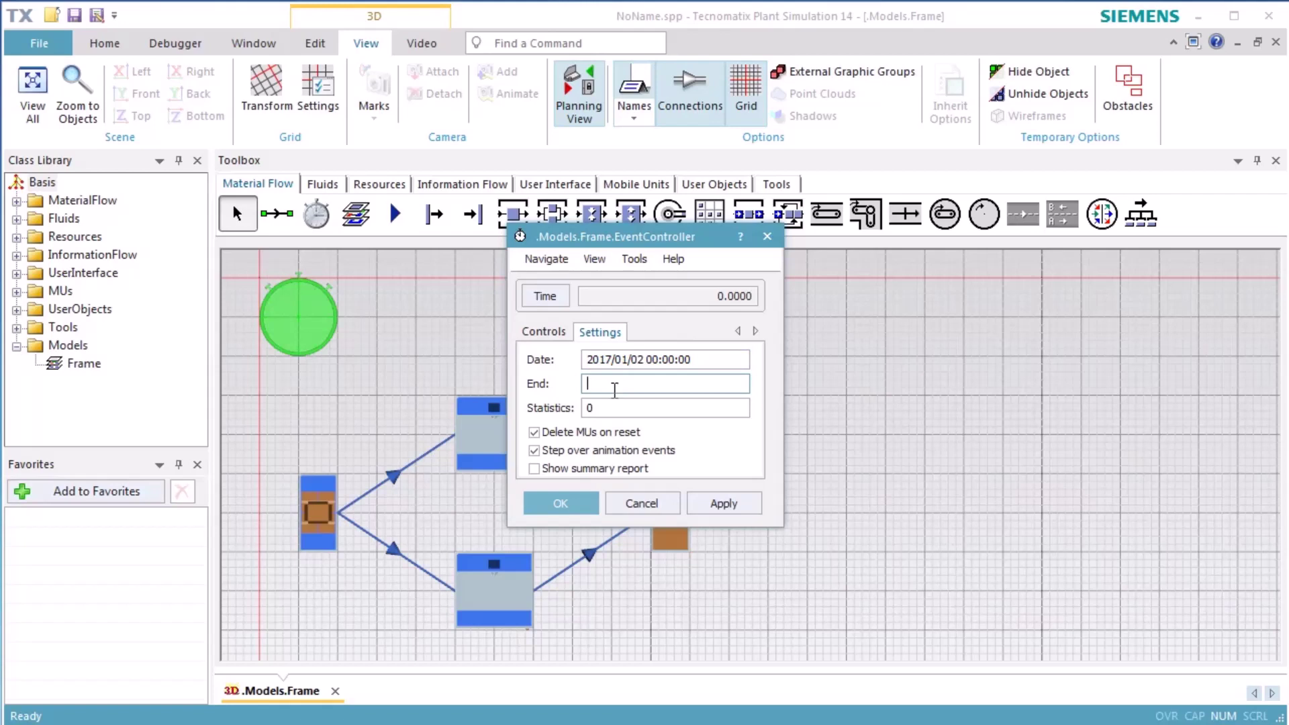
{"action": "type", "text": "1"}
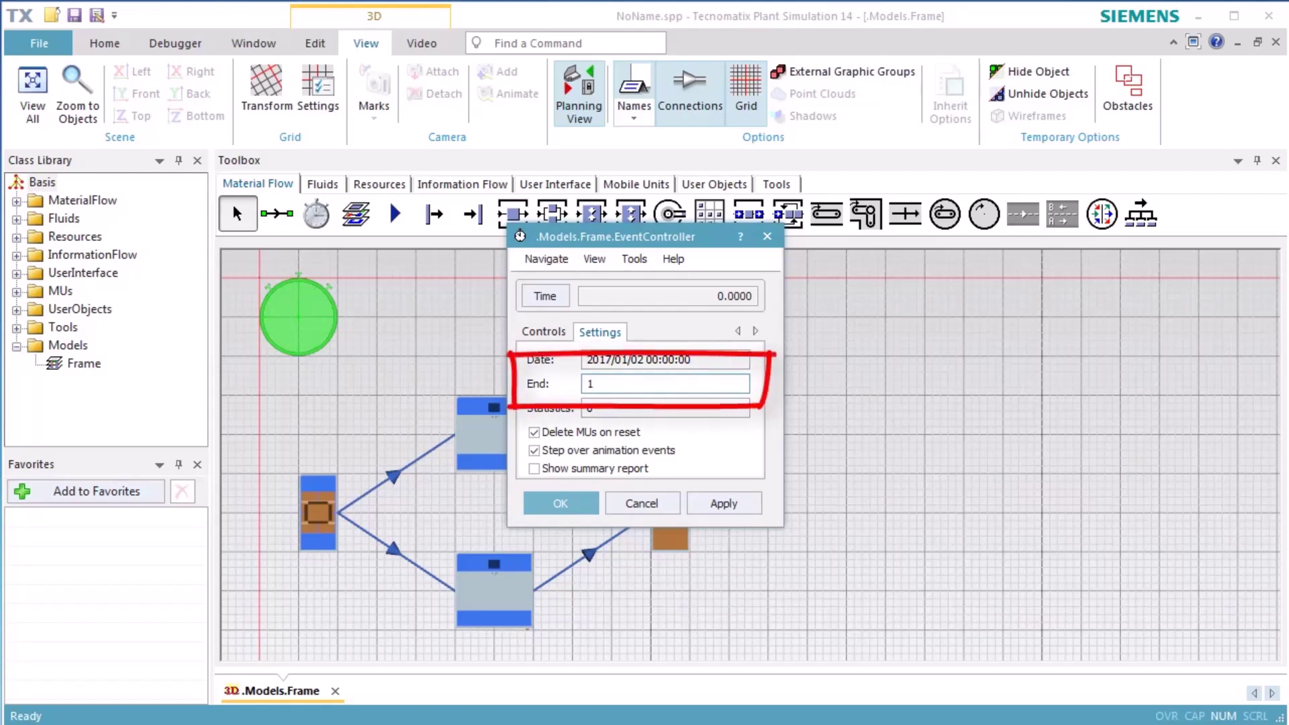
{"action": "type", "text": "::"}
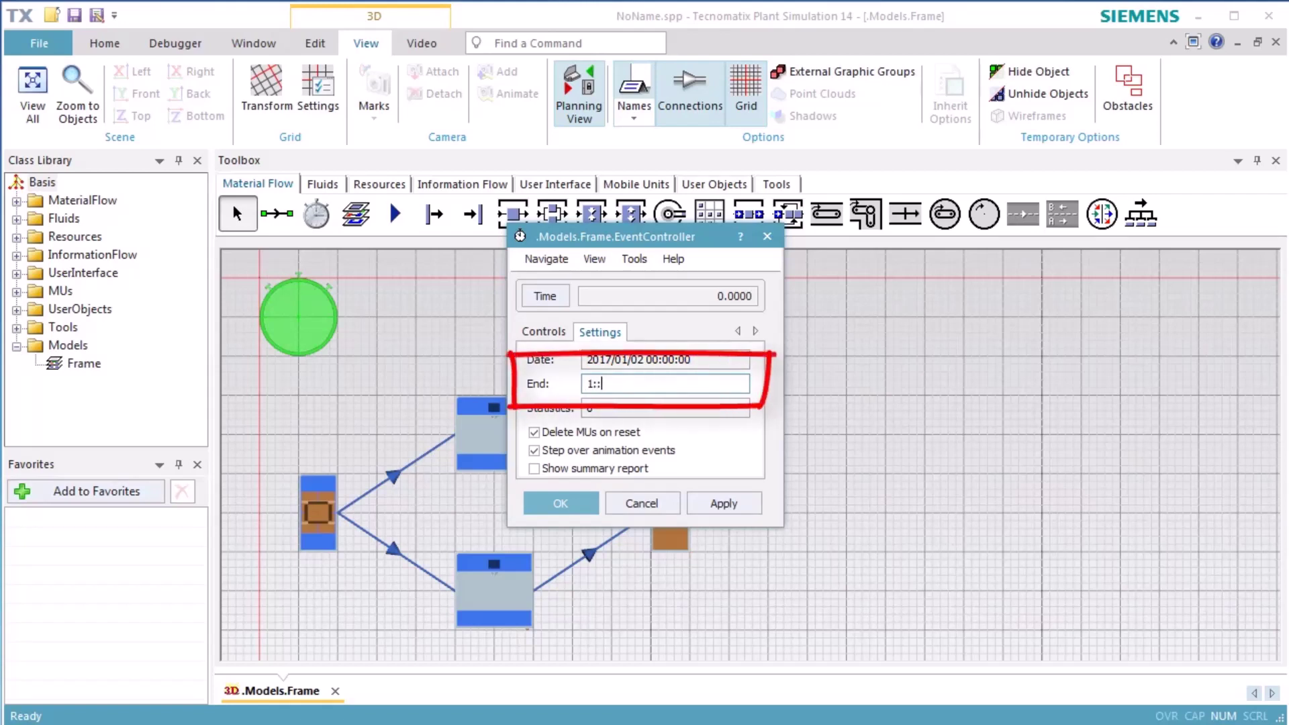
{"action": "left_click", "coordinate": [690, 501]}
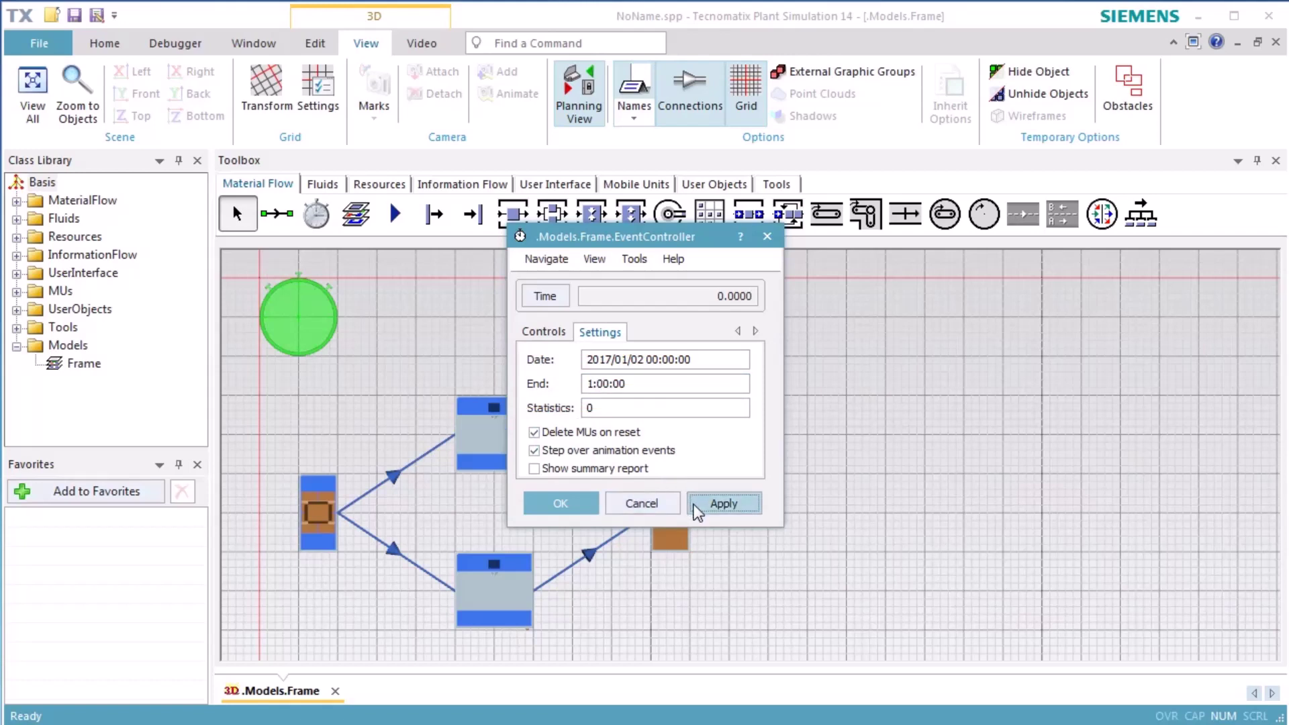
{"action": "left_click", "coordinate": [581, 506]}
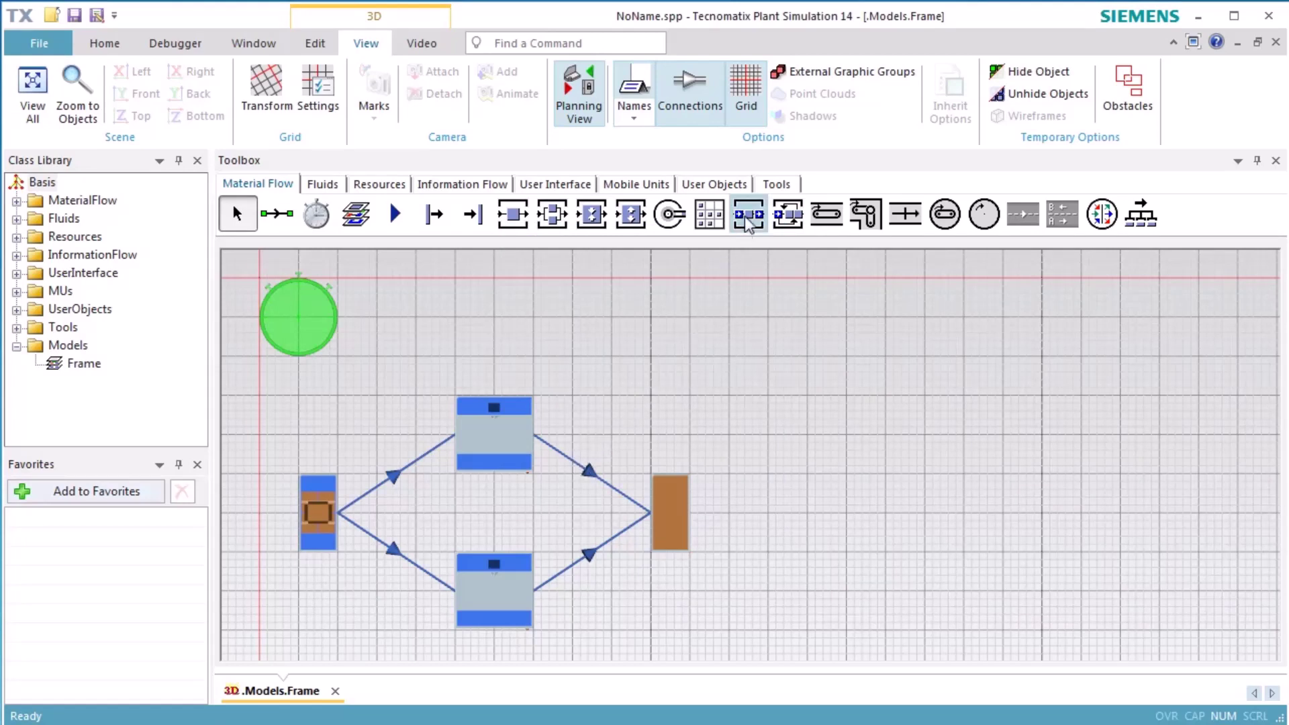
Insert an ExperimentManager from the Tools tab near the frame's top and open its experiments dialog
{"action": "left_click", "coordinate": [772, 187]}
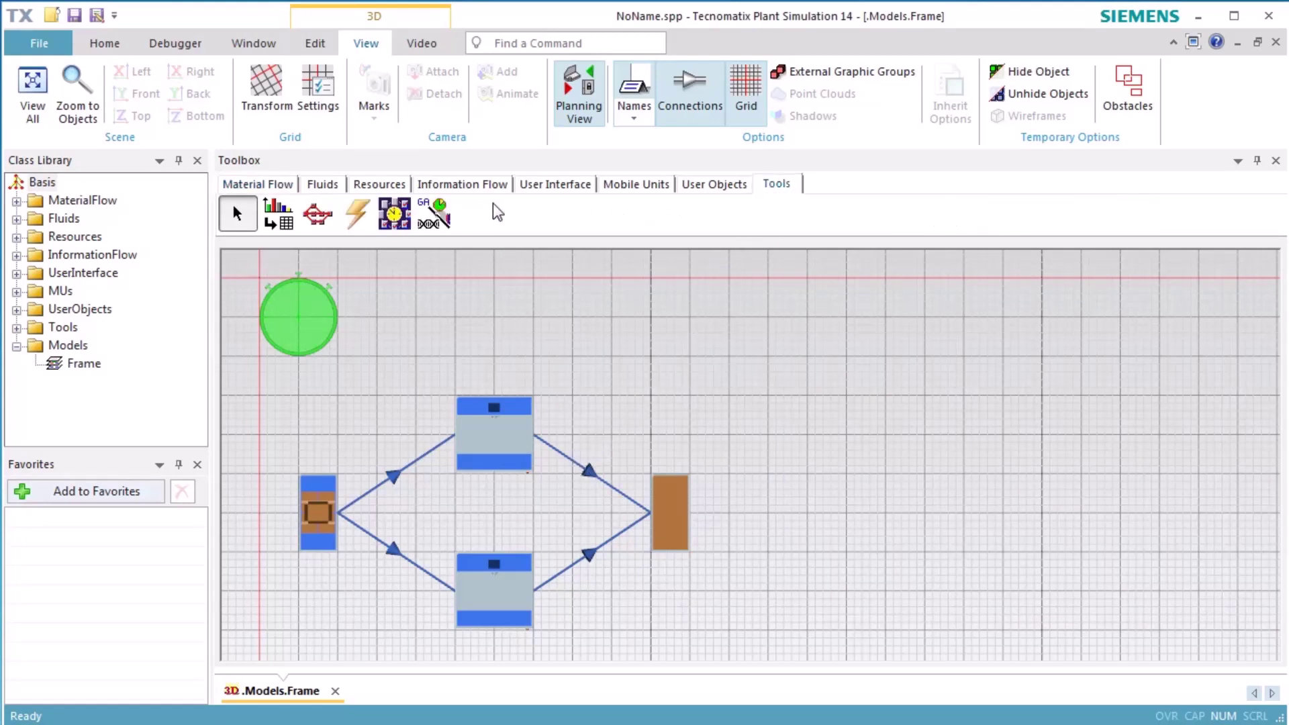
{"action": "left_click", "coordinate": [396, 216]}
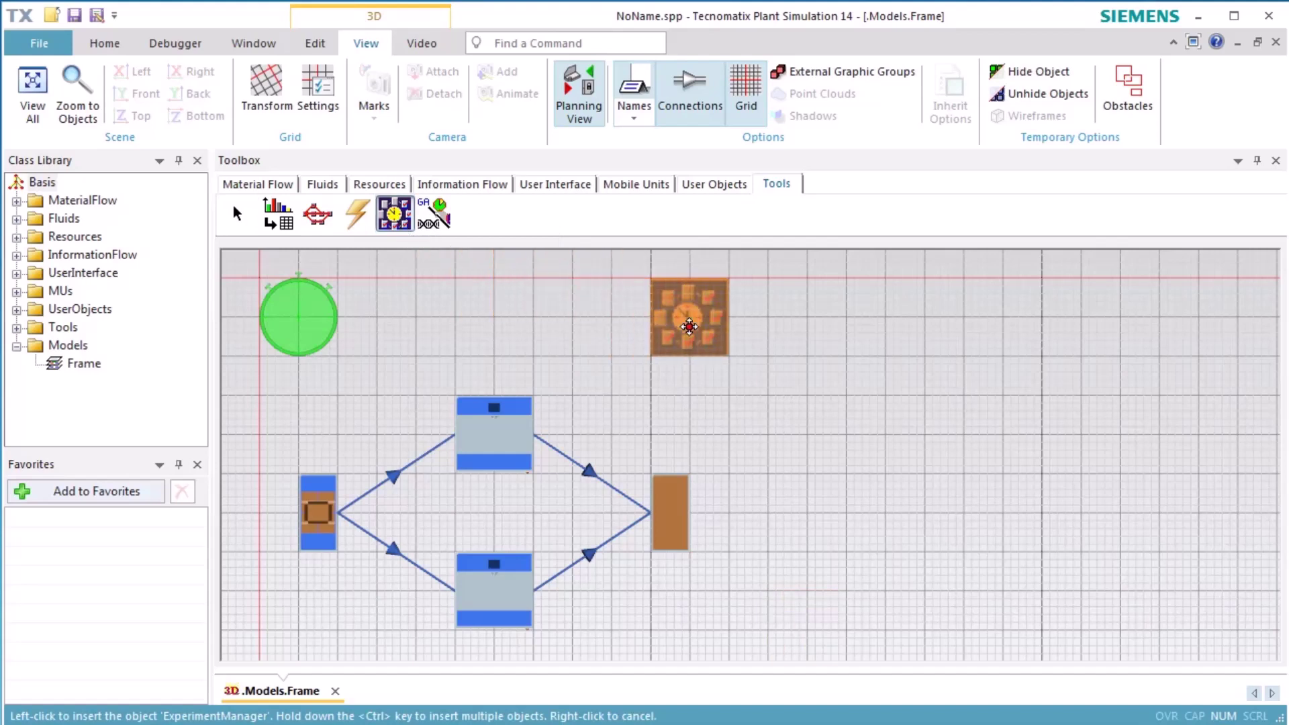
{"action": "left_click", "coordinate": [690, 327]}
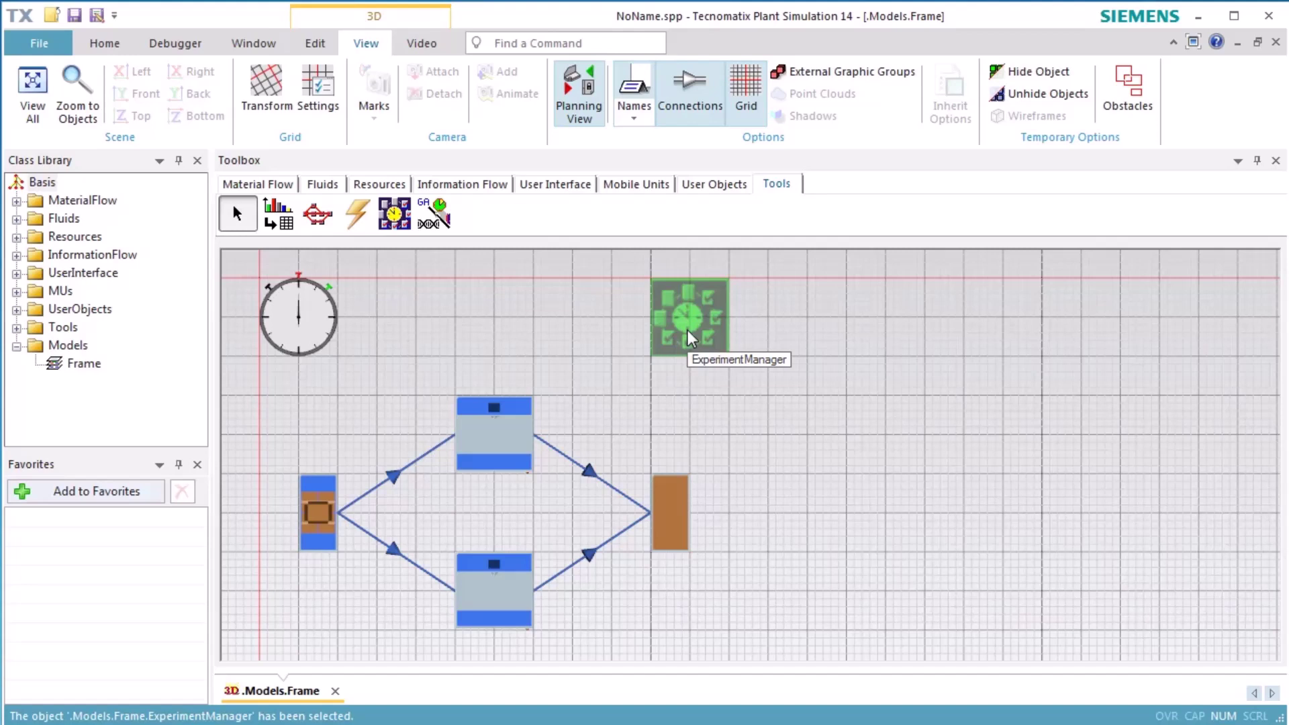
{"action": "double_click", "coordinate": [687, 329]}
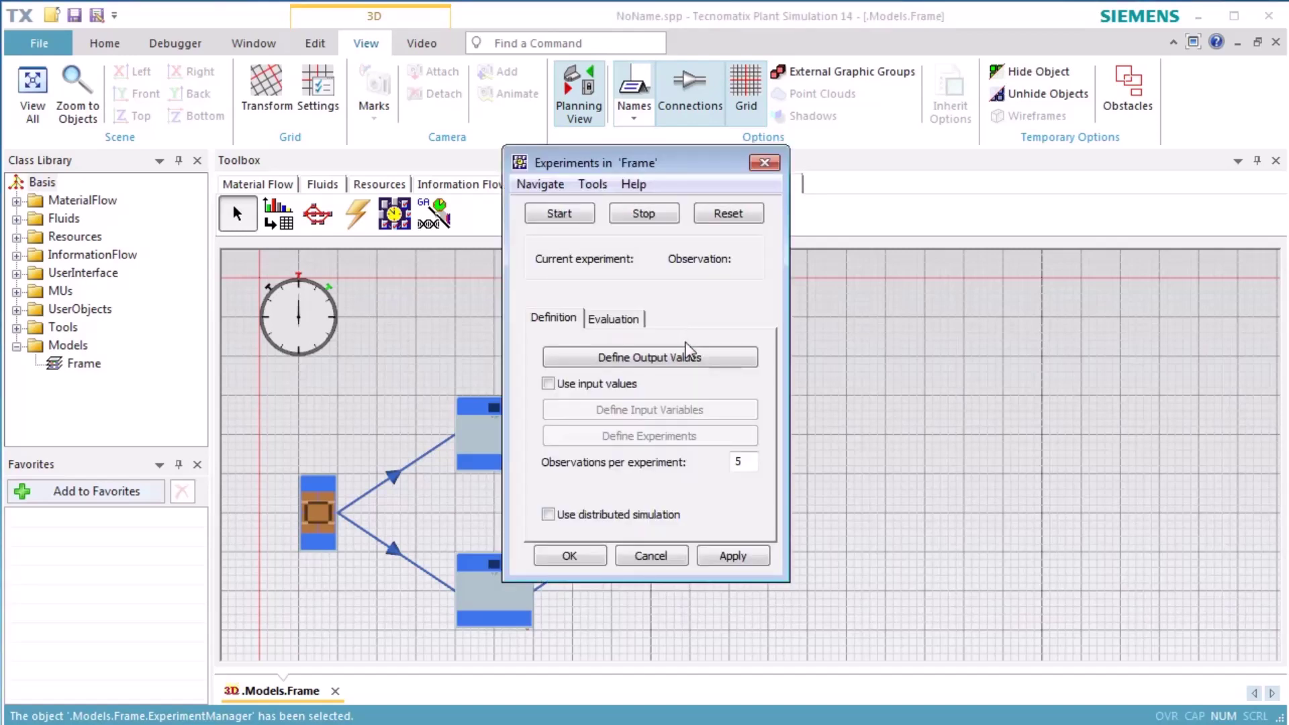
{"action": "left_click_drag", "start_coordinate": [683, 176], "coordinate": [1147, 238]}
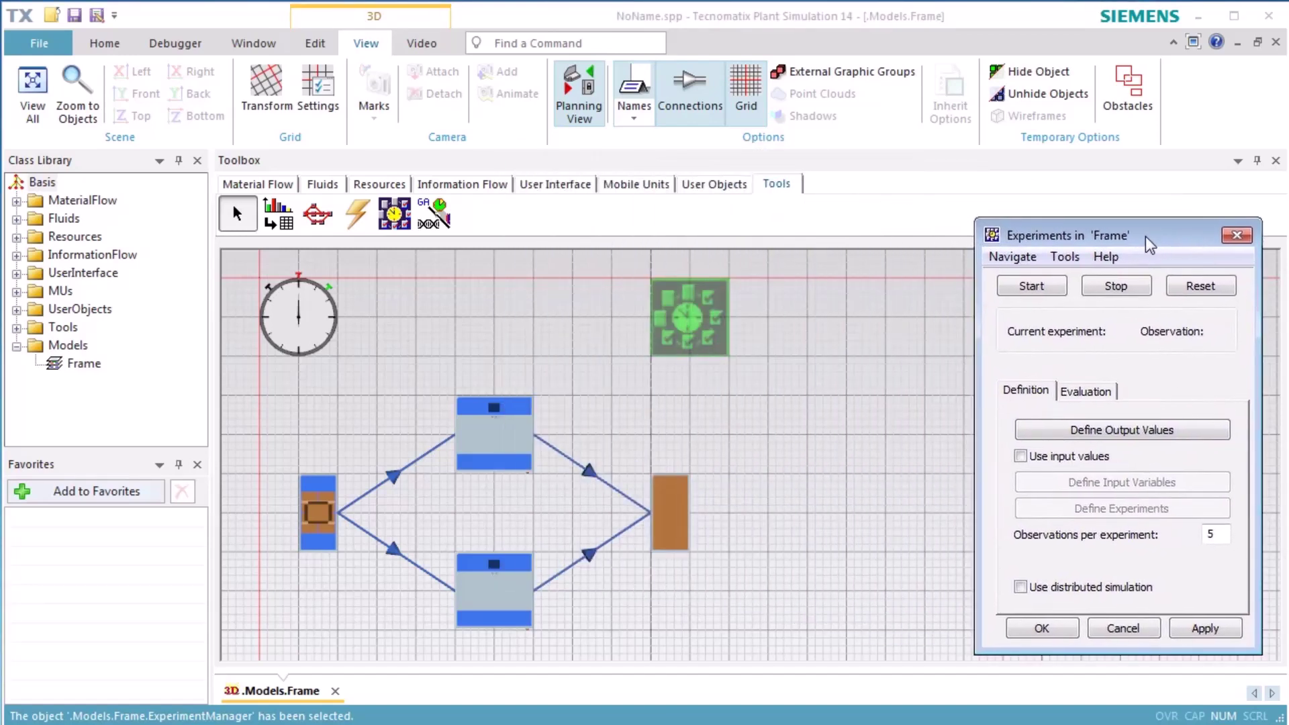
Add output root.SingleProc1.statWorkingPortion, described 'Utilization of Auxiliary Machine', and apply it
{"action": "left_click", "coordinate": [1150, 430]}
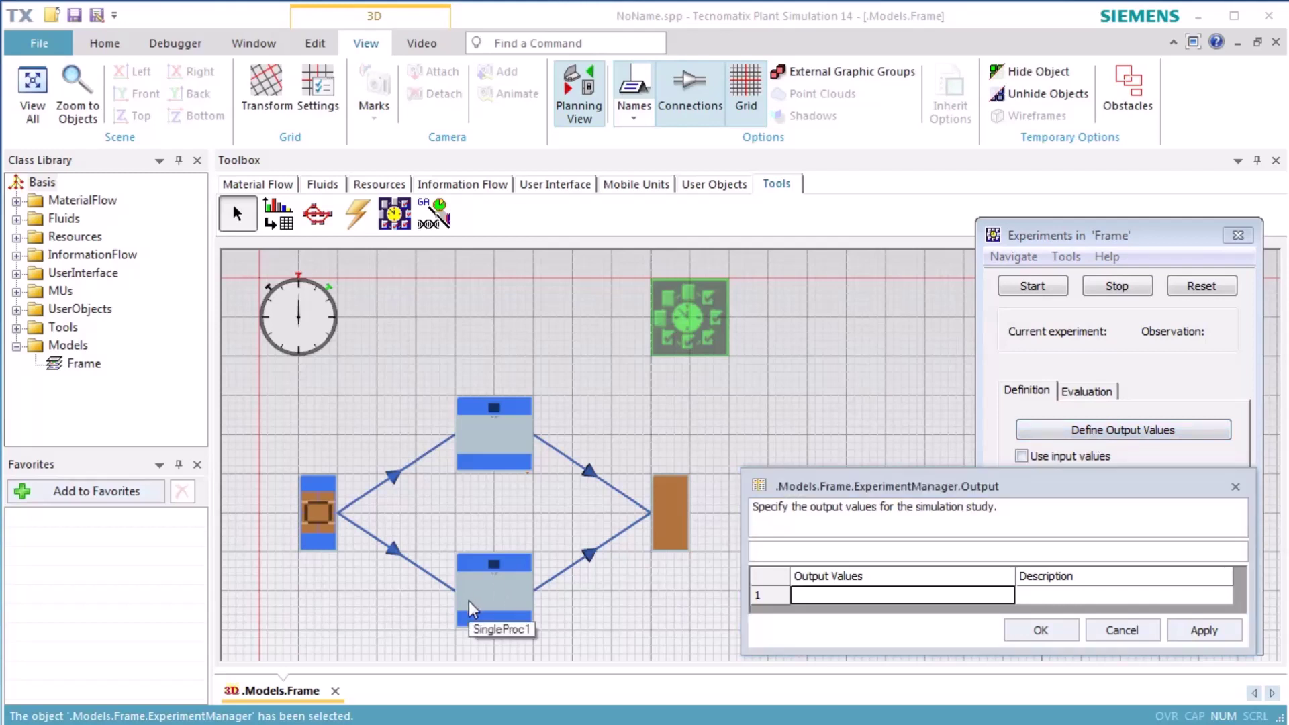
{"action": "left_click_drag", "start_coordinate": [469, 601], "coordinate": [856, 599]}
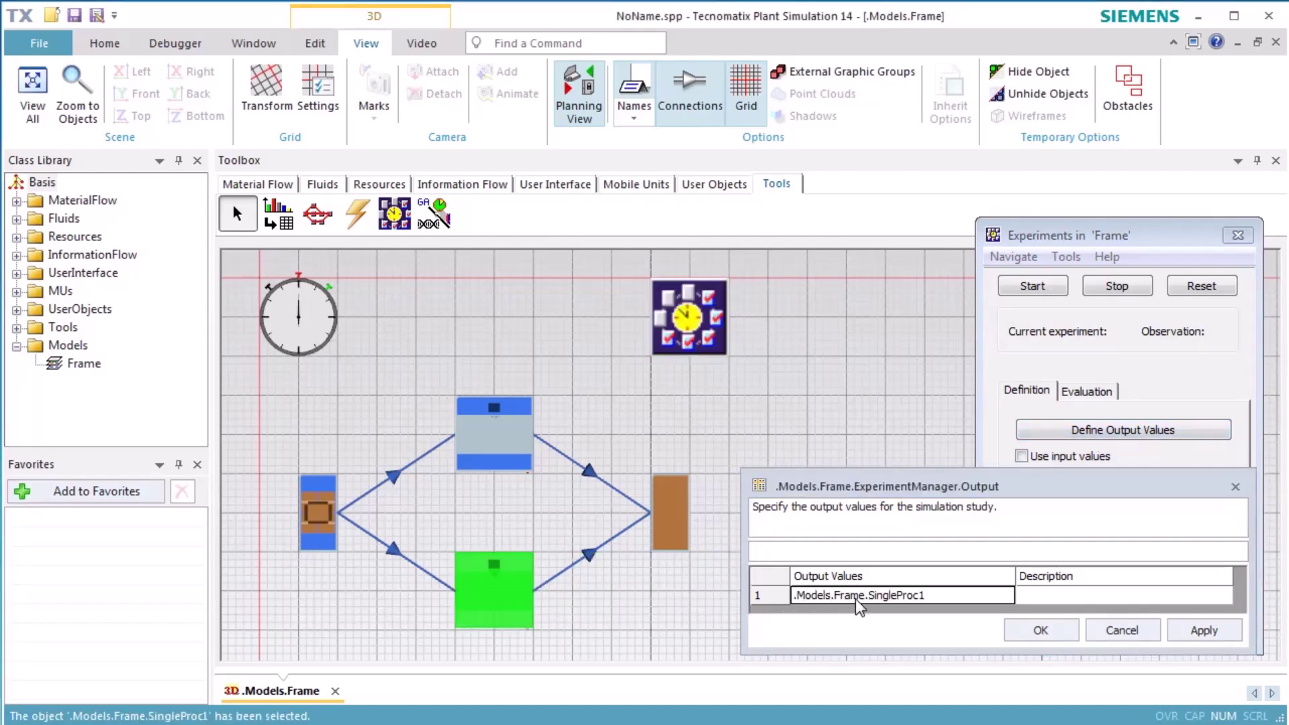
{"action": "left_click", "coordinate": [957, 603]}
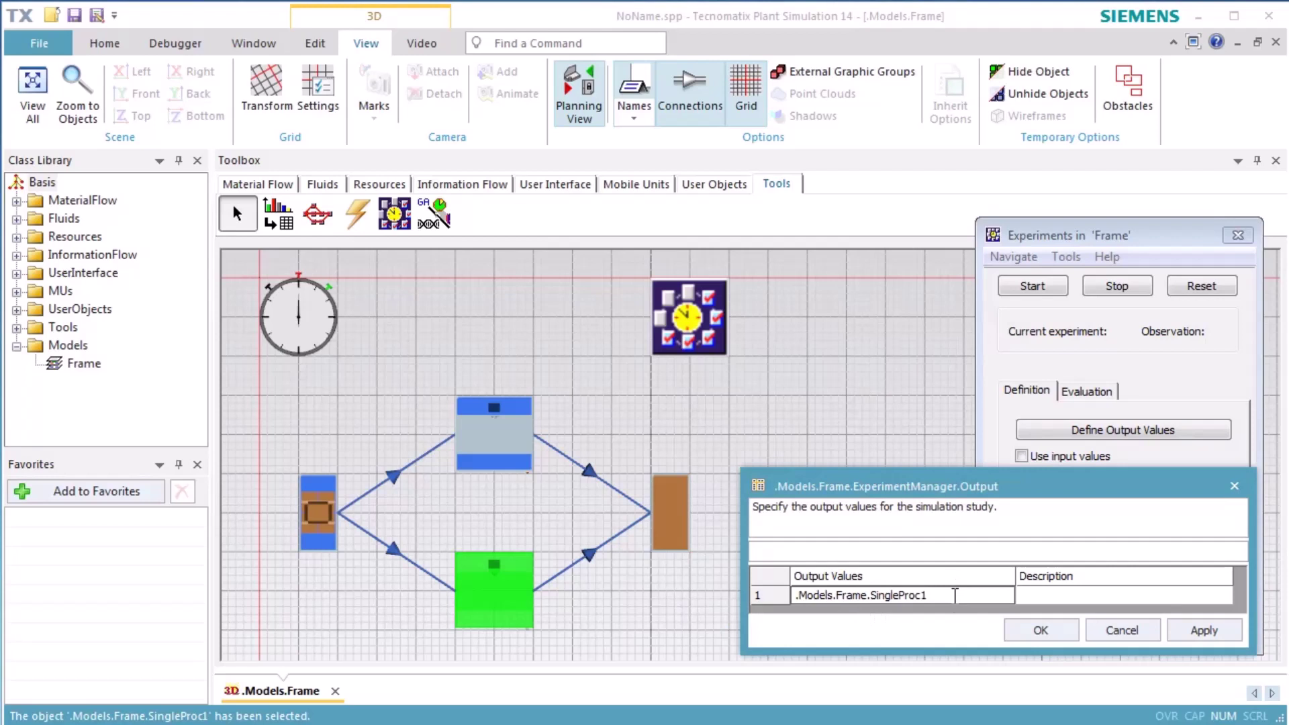
{"action": "type", "text": ".stat"}
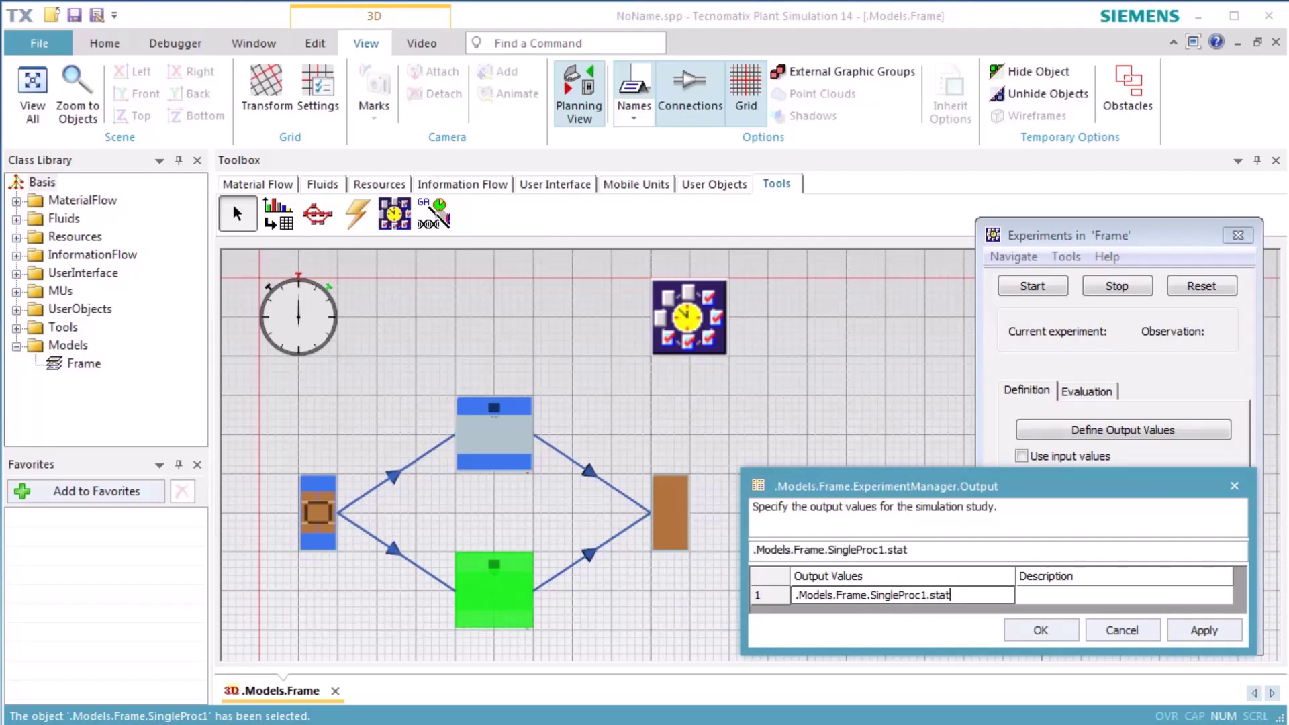
{"action": "type", "text": "WorkingPor"}
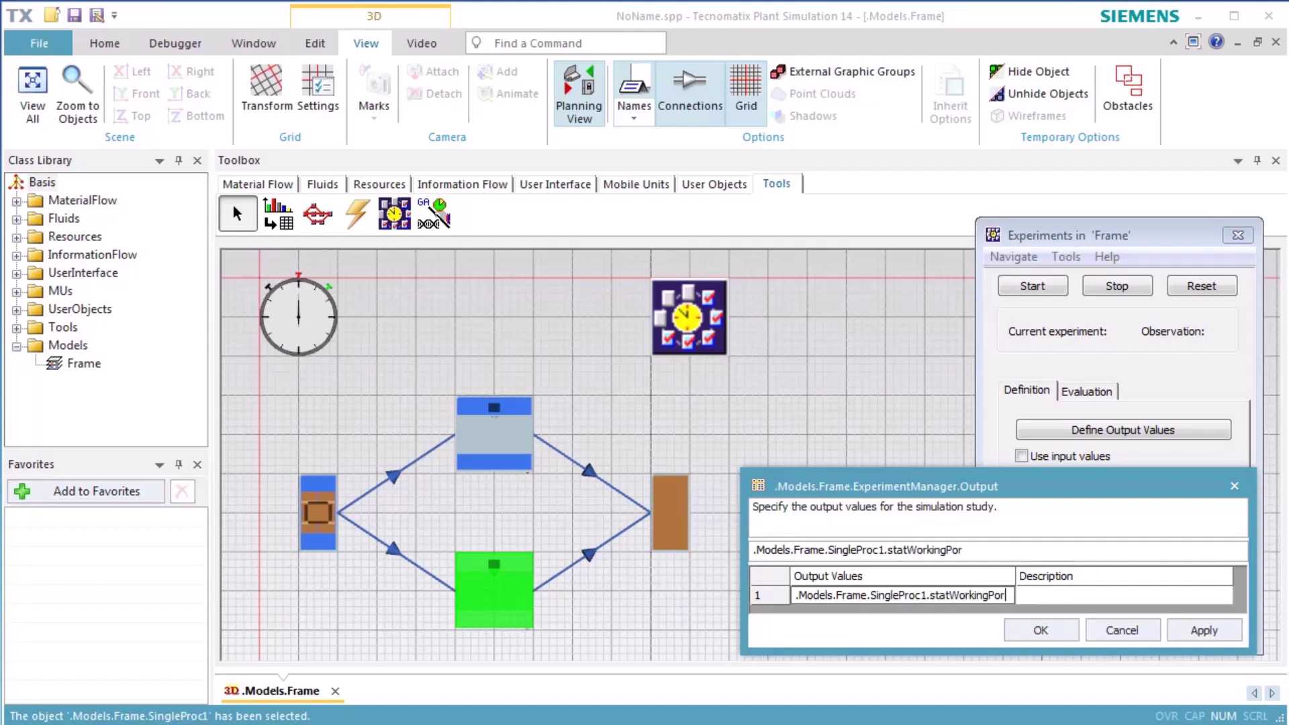
{"action": "type", "text": "tion"}
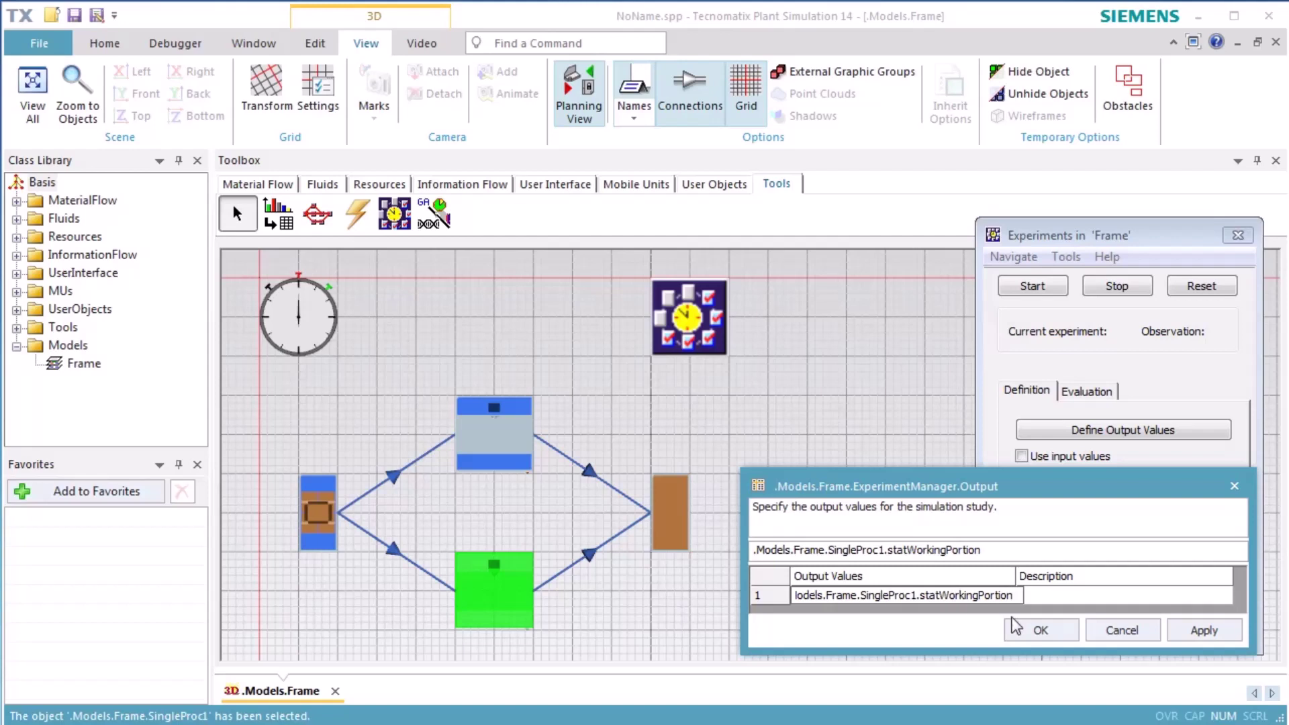
{"action": "left_click", "coordinate": [1061, 600]}
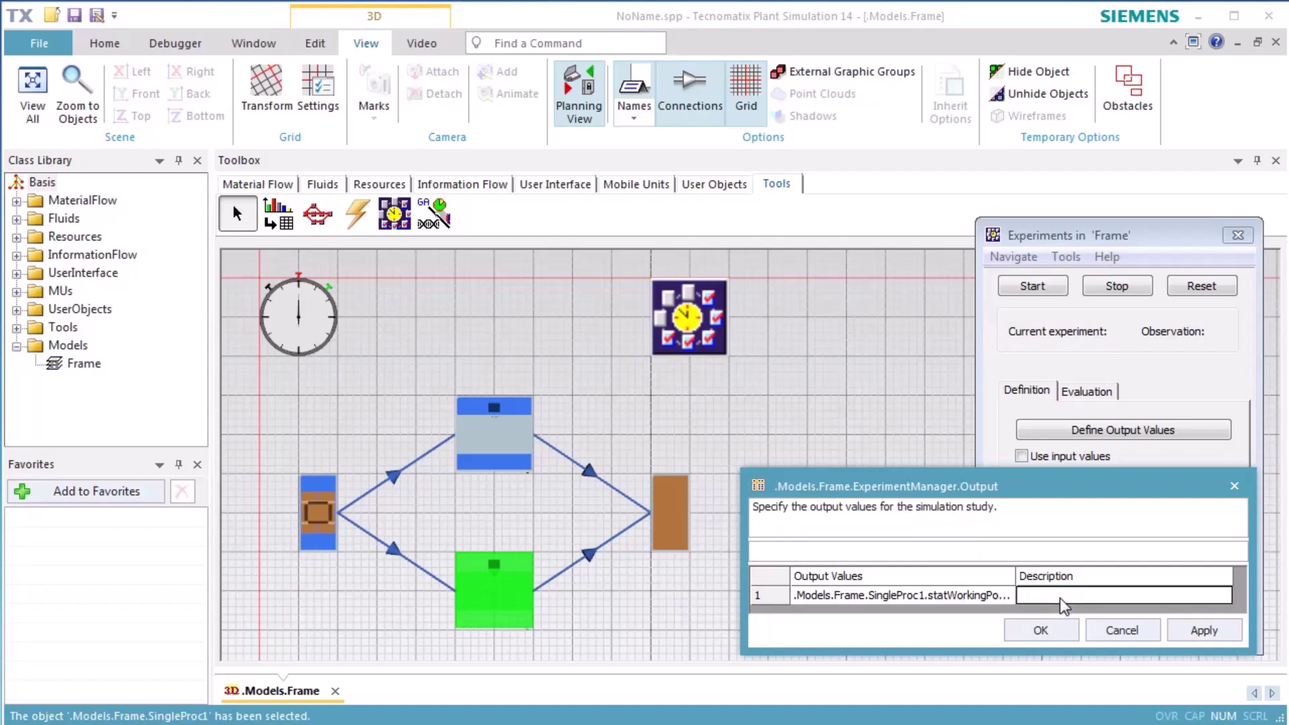
{"action": "type", "text": "U"}
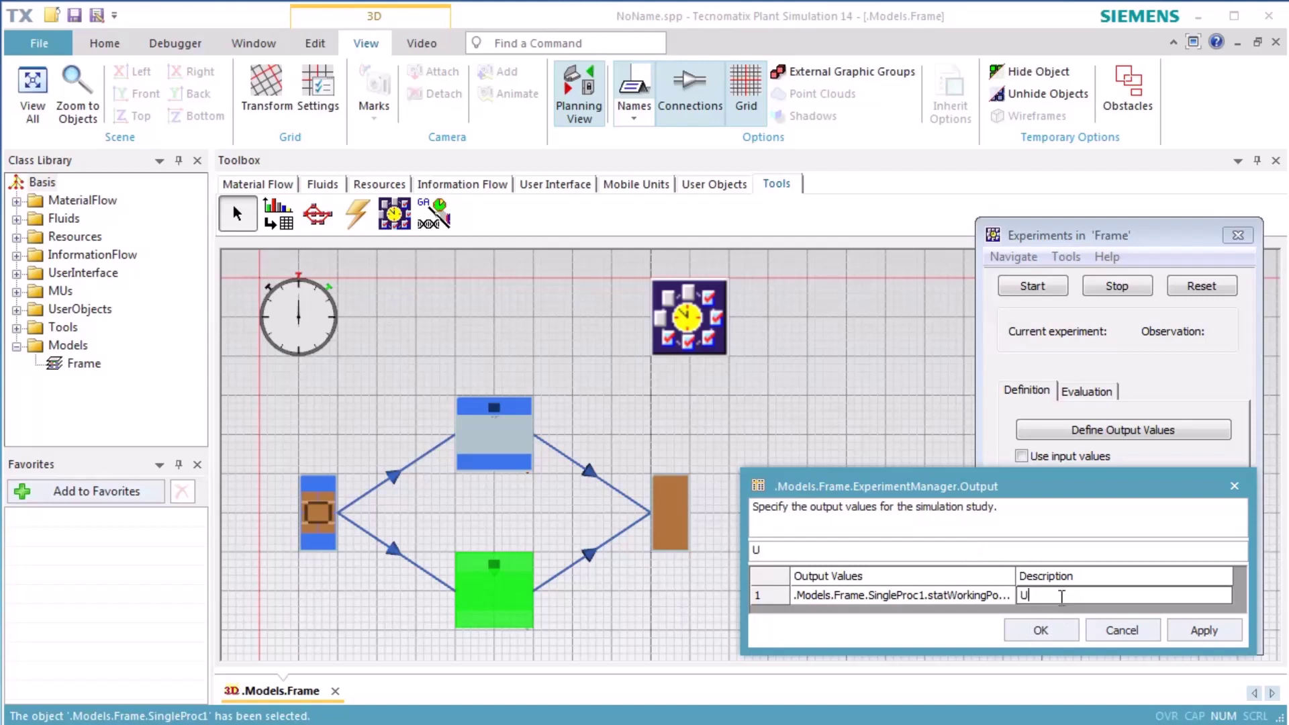
{"action": "type", "text": "tilization of "}
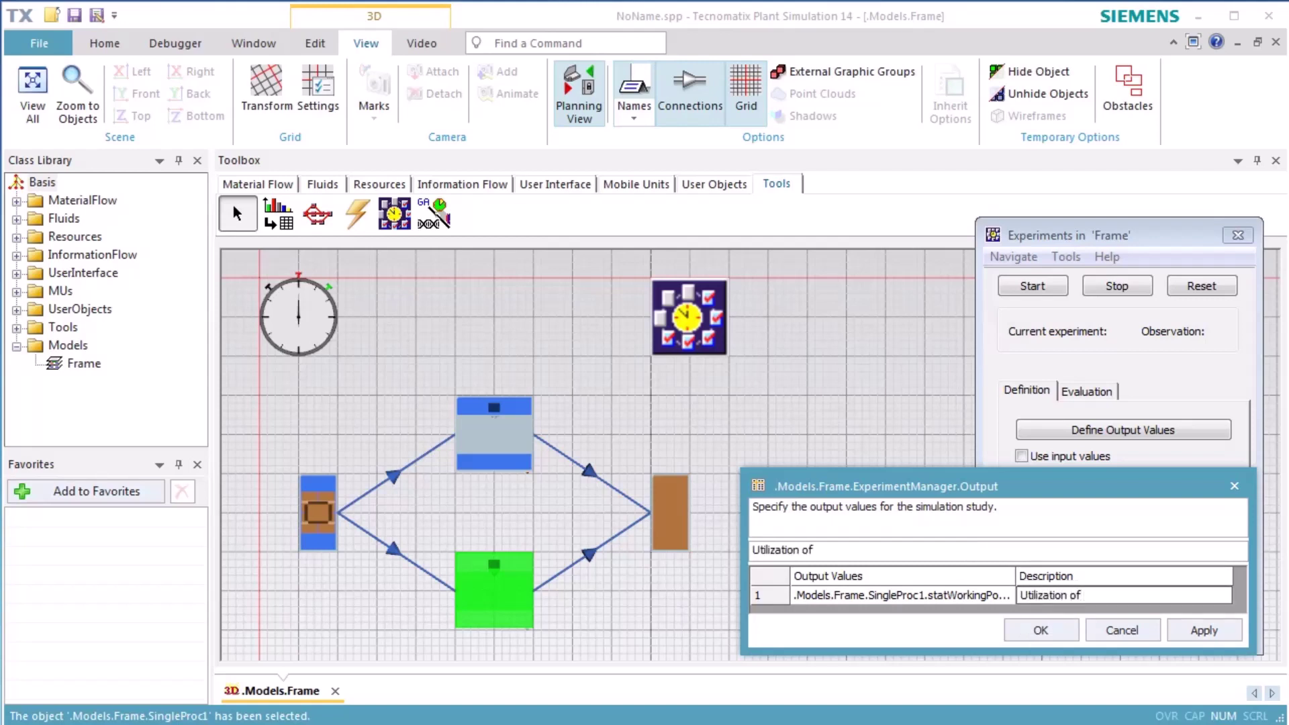
{"action": "type", "text": "Auxiliary Machine"}
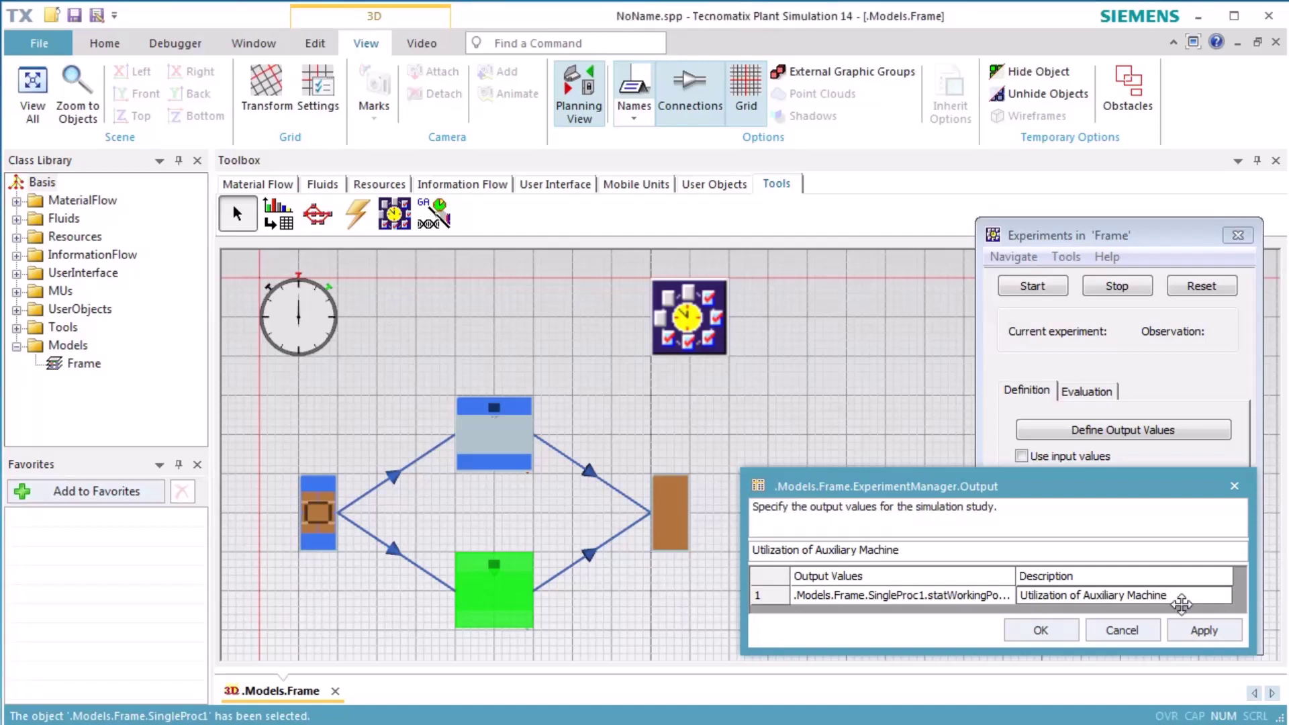
{"action": "left_click", "coordinate": [1188, 631]}
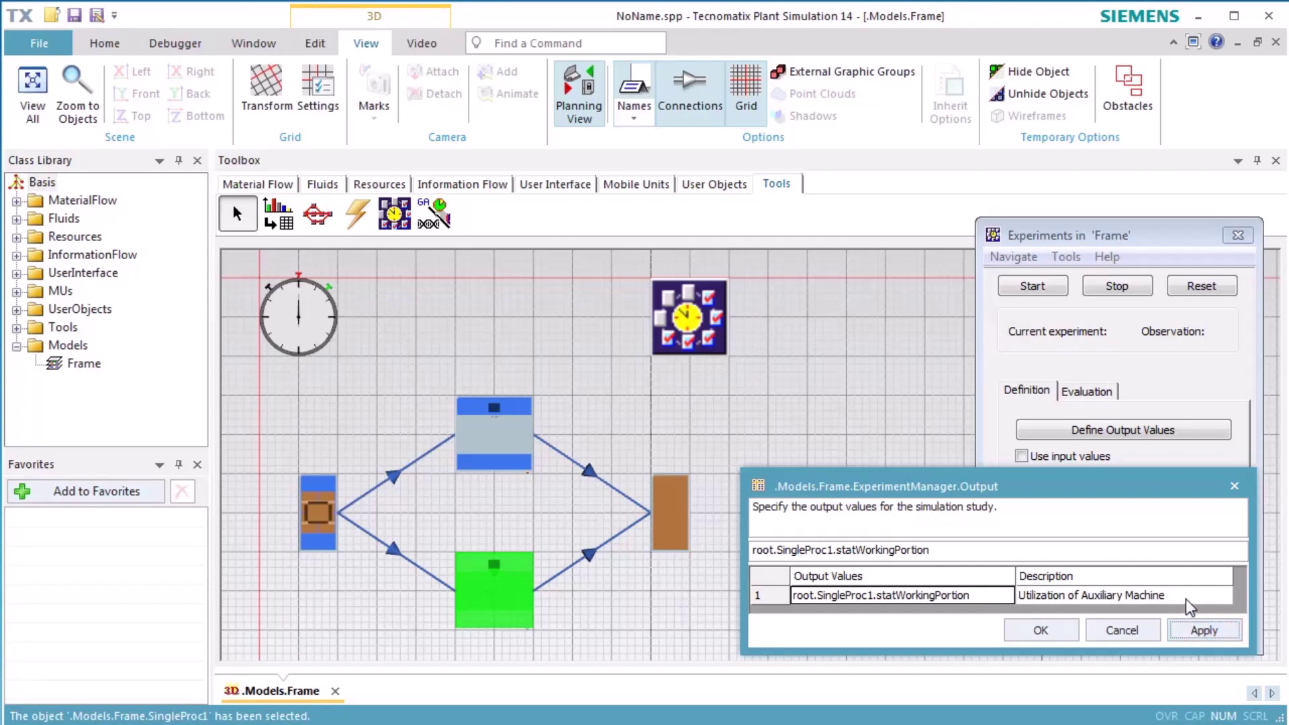
{"action": "left_click", "coordinate": [1186, 599]}
{"action": "key", "text": "Down"}
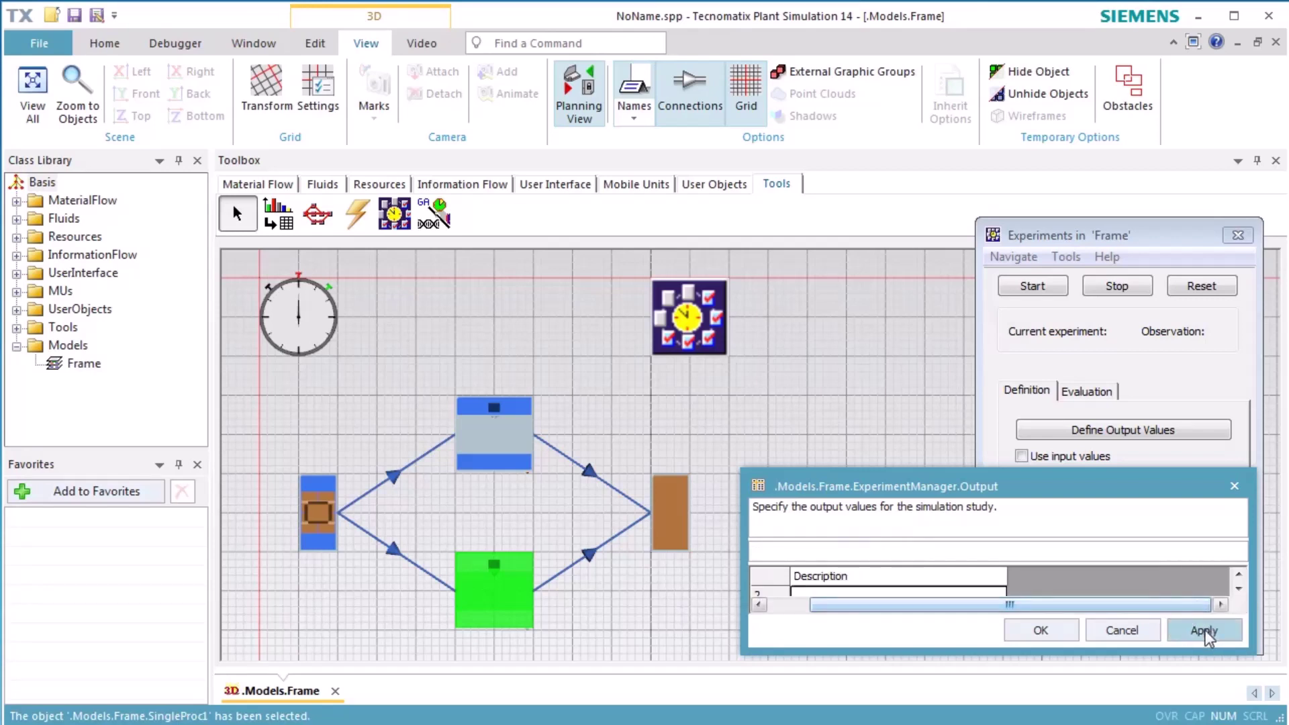
Add output root.SingleProc.statFailPortion, described 'Portion of Fail of the MainMachine', and apply it
{"action": "left_click_drag", "start_coordinate": [1038, 610], "coordinate": [954, 694]}
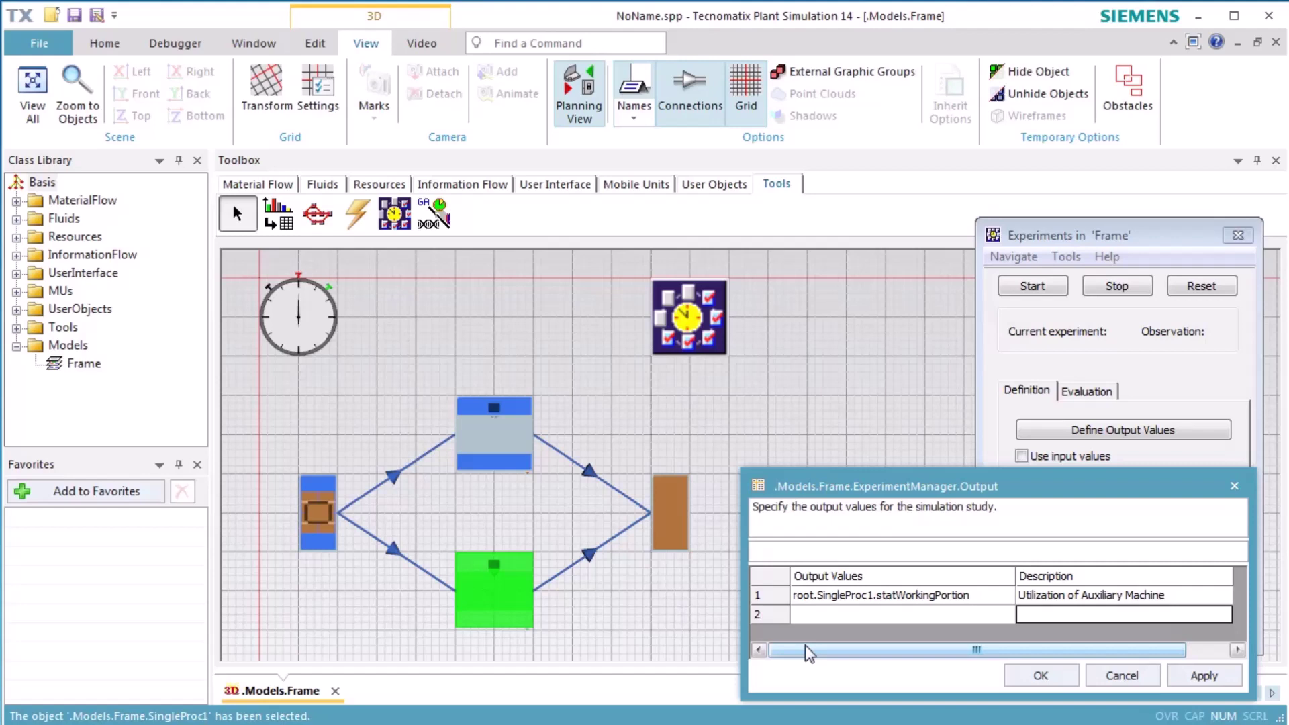
{"action": "left_click", "coordinate": [522, 464]}
{"action": "left_click_drag", "start_coordinate": [518, 457], "coordinate": [807, 621]}
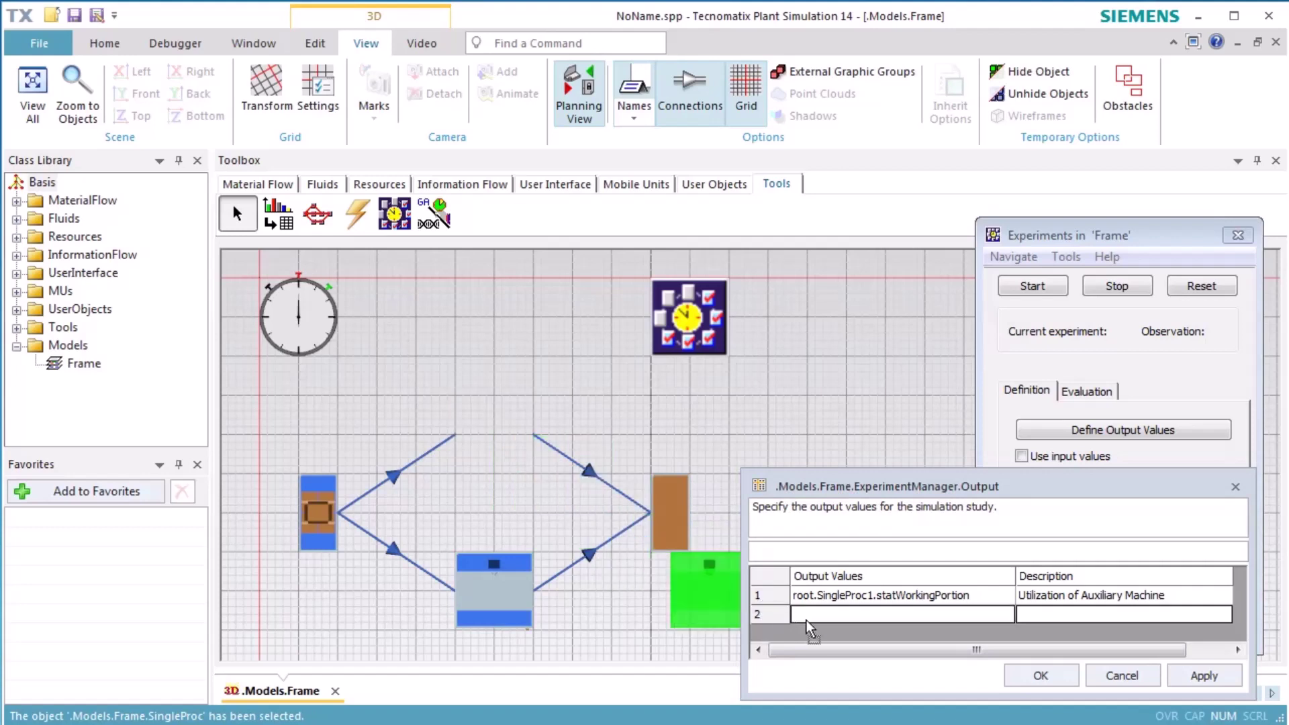
{"action": "left_click", "coordinate": [949, 618]}
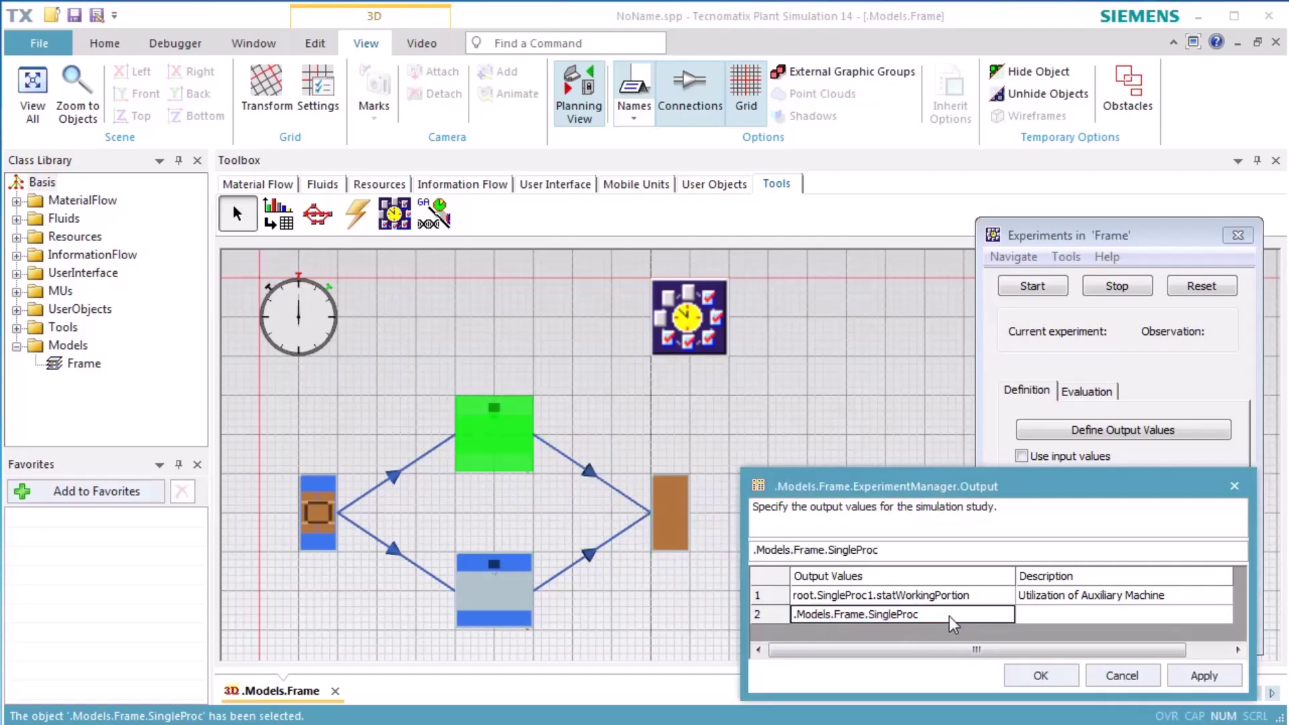
{"action": "left_click", "coordinate": [950, 617]}
{"action": "type", "text": ".sta"}
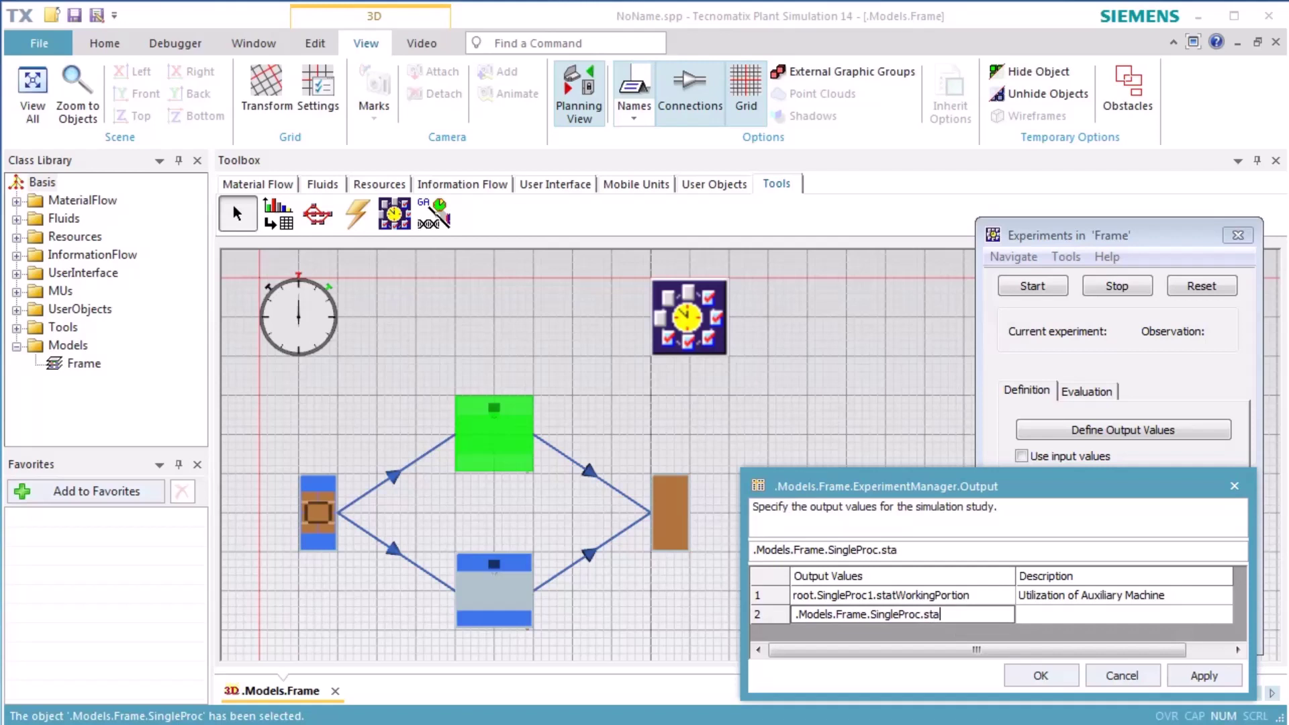
{"action": "type", "text": "tFailPortion"}
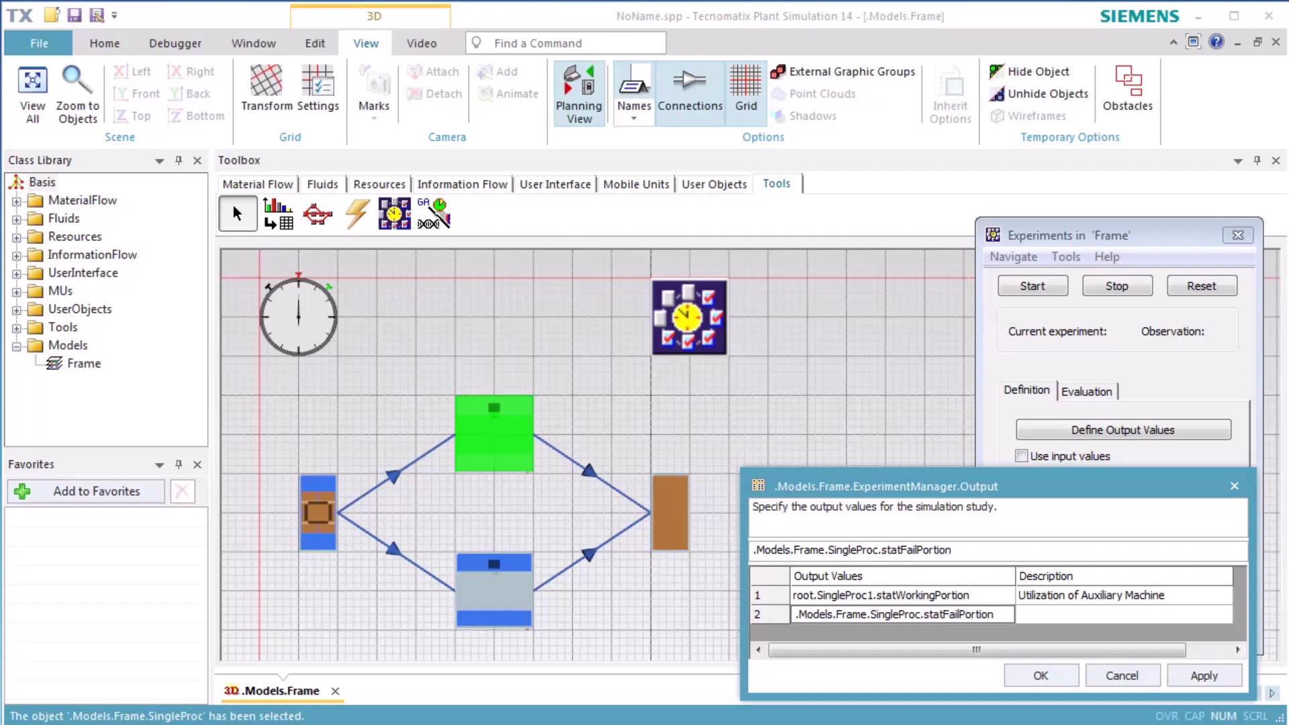
{"action": "left_click", "coordinate": [1034, 615]}
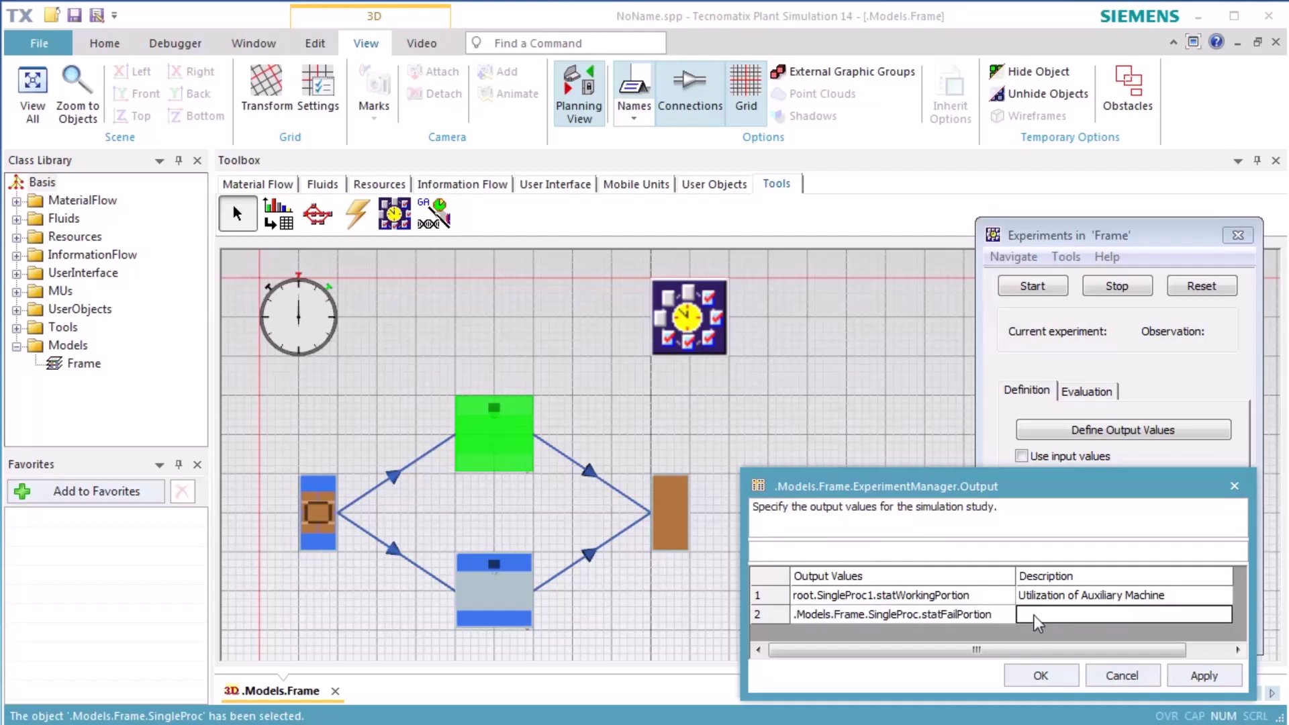
{"action": "type", "text": "Porti"}
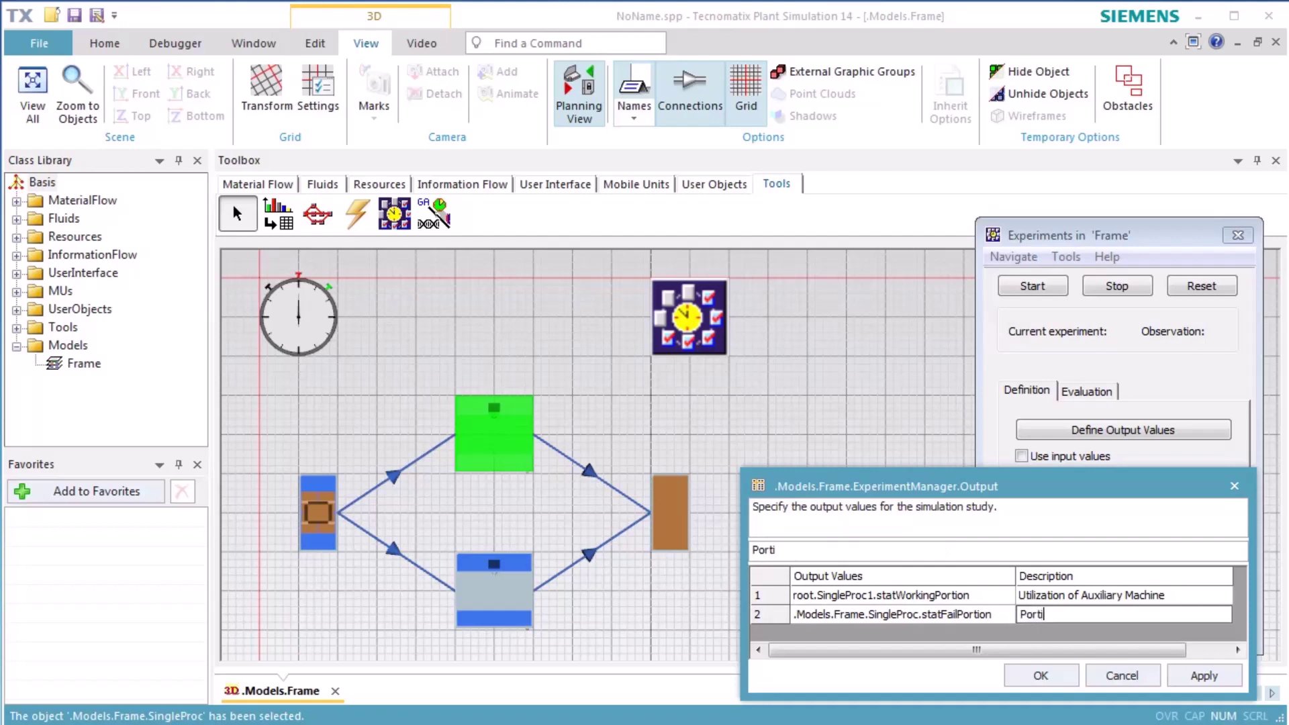
{"action": "type", "text": "on of Fail of"}
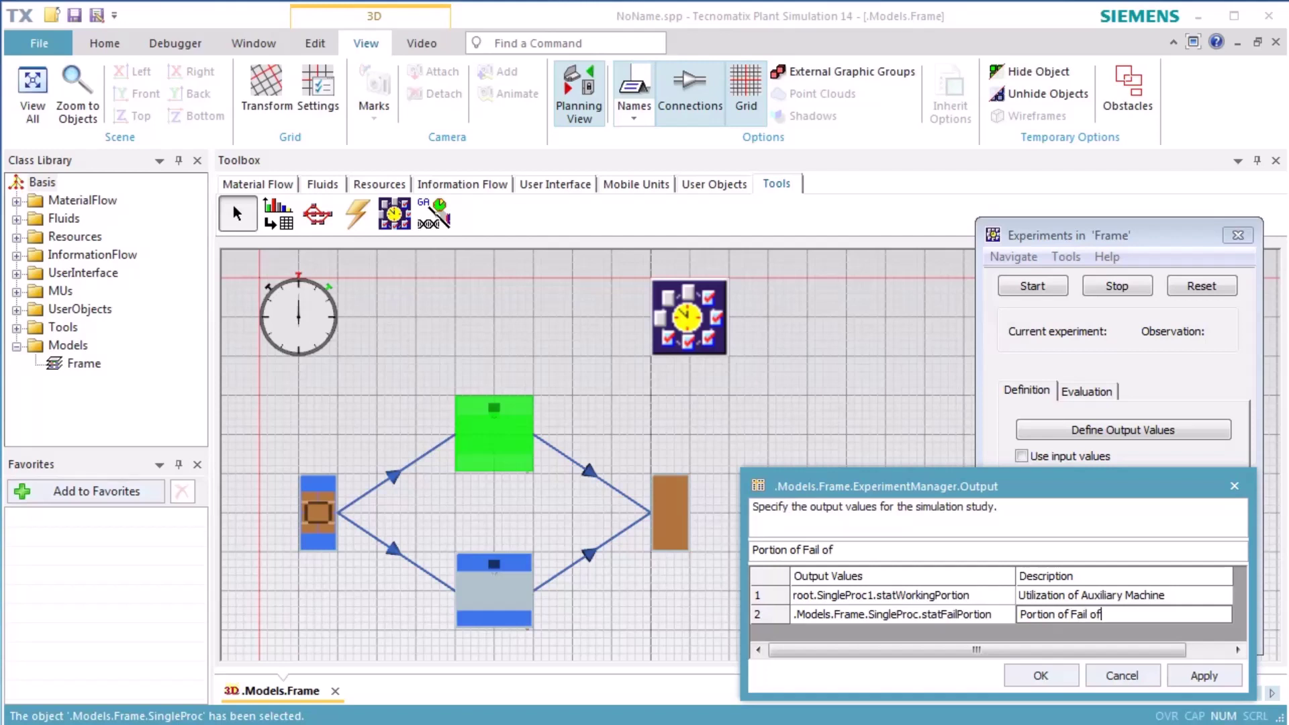
{"action": "type", "text": " the MainMachine"}
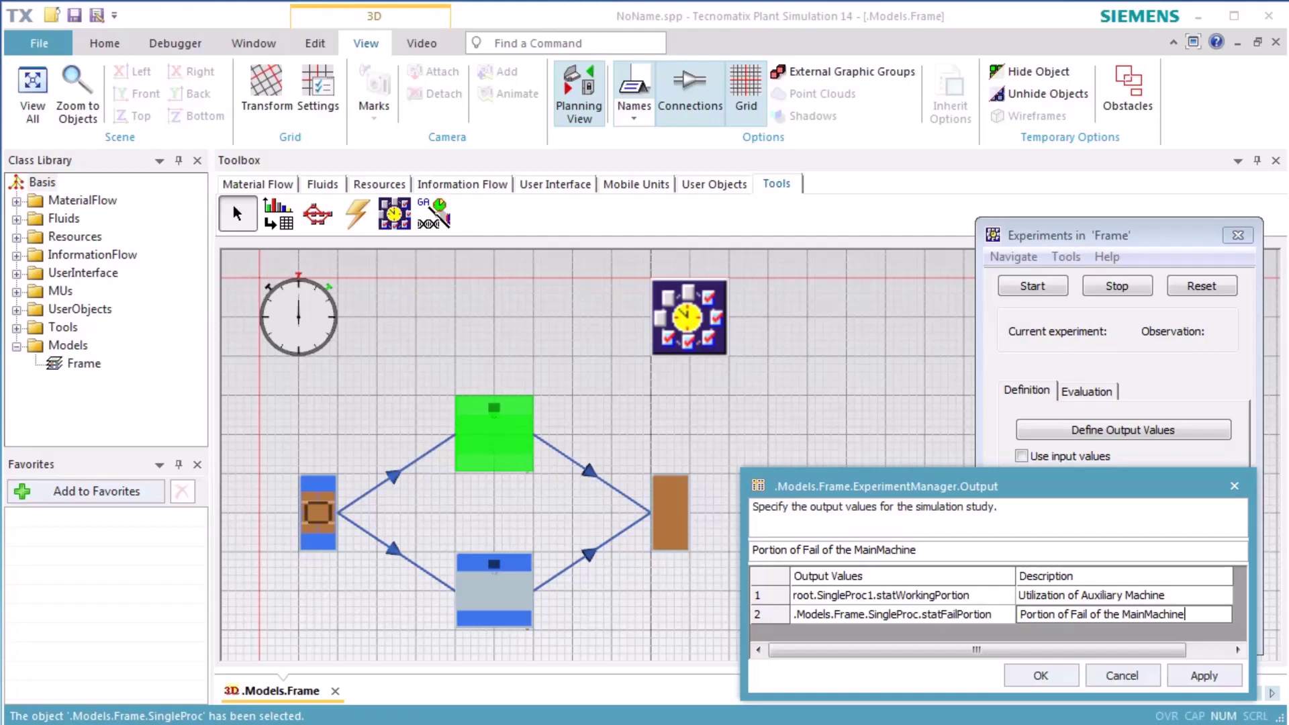
{"action": "left_click", "coordinate": [1186, 679]}
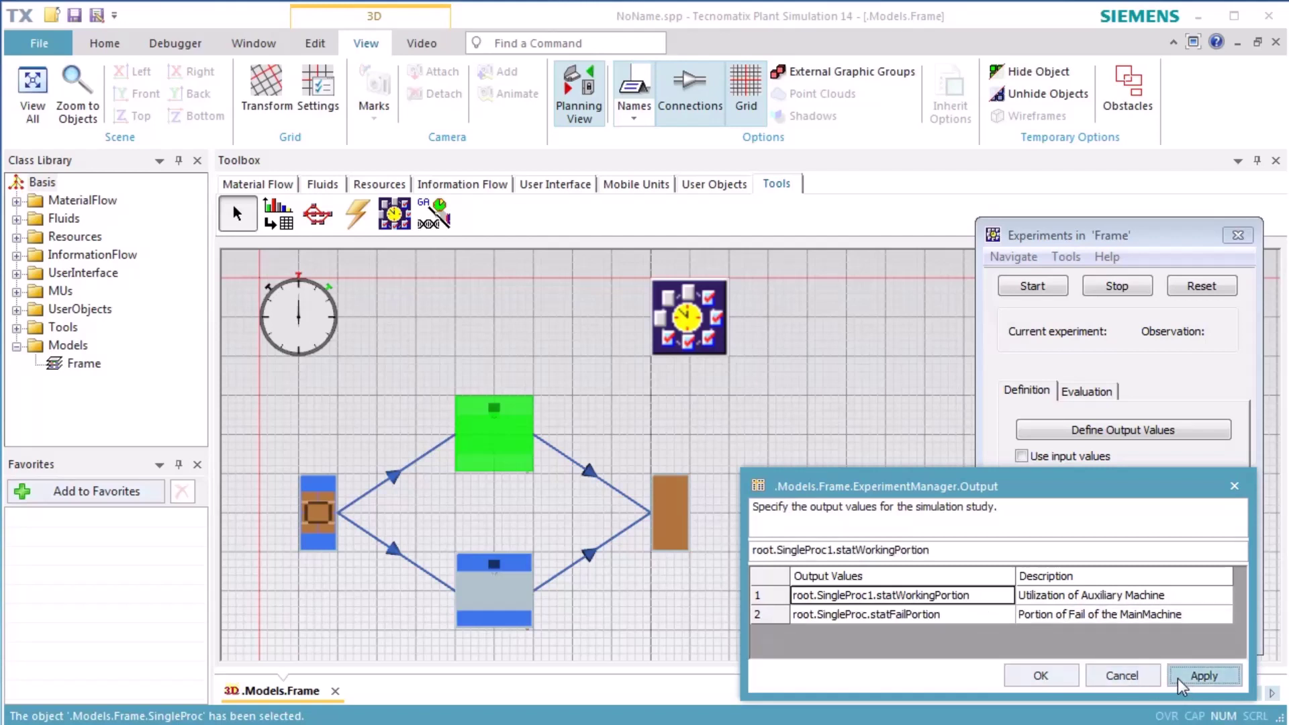
Close the output values list and run the experiment study to completion
{"action": "left_click", "coordinate": [1040, 675]}
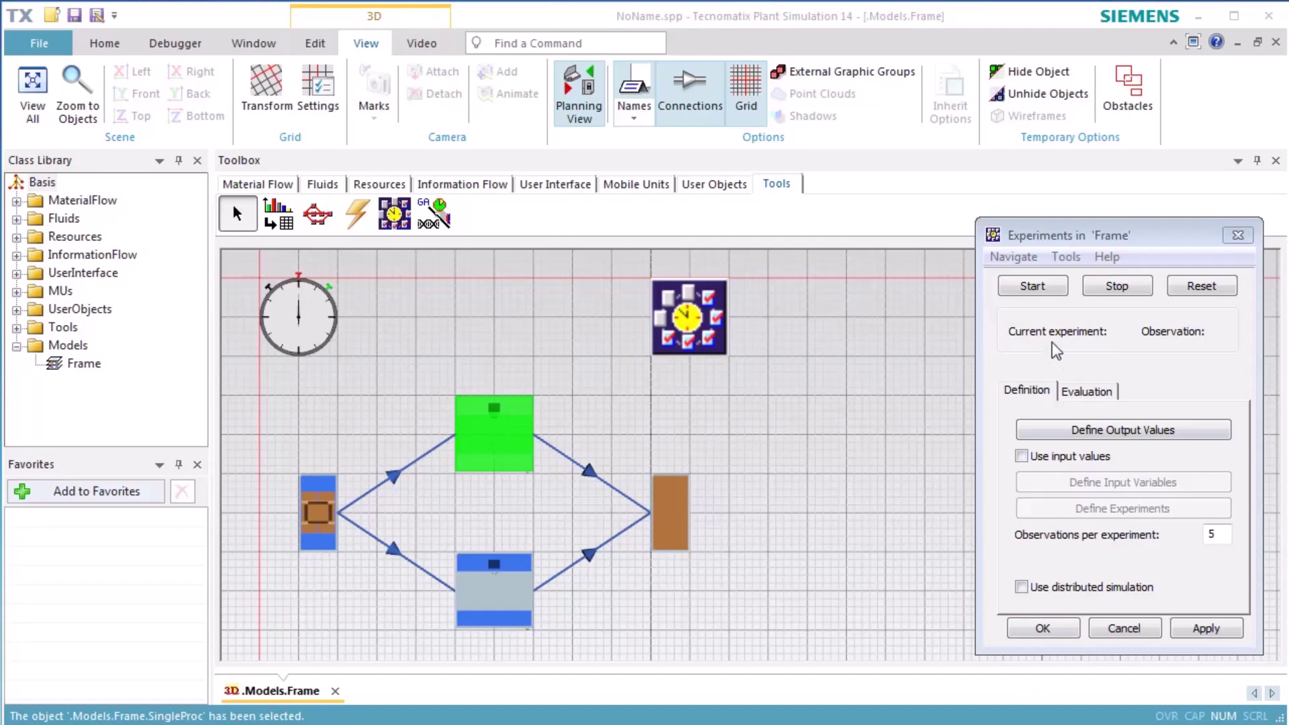
{"action": "left_click", "coordinate": [1170, 286]}
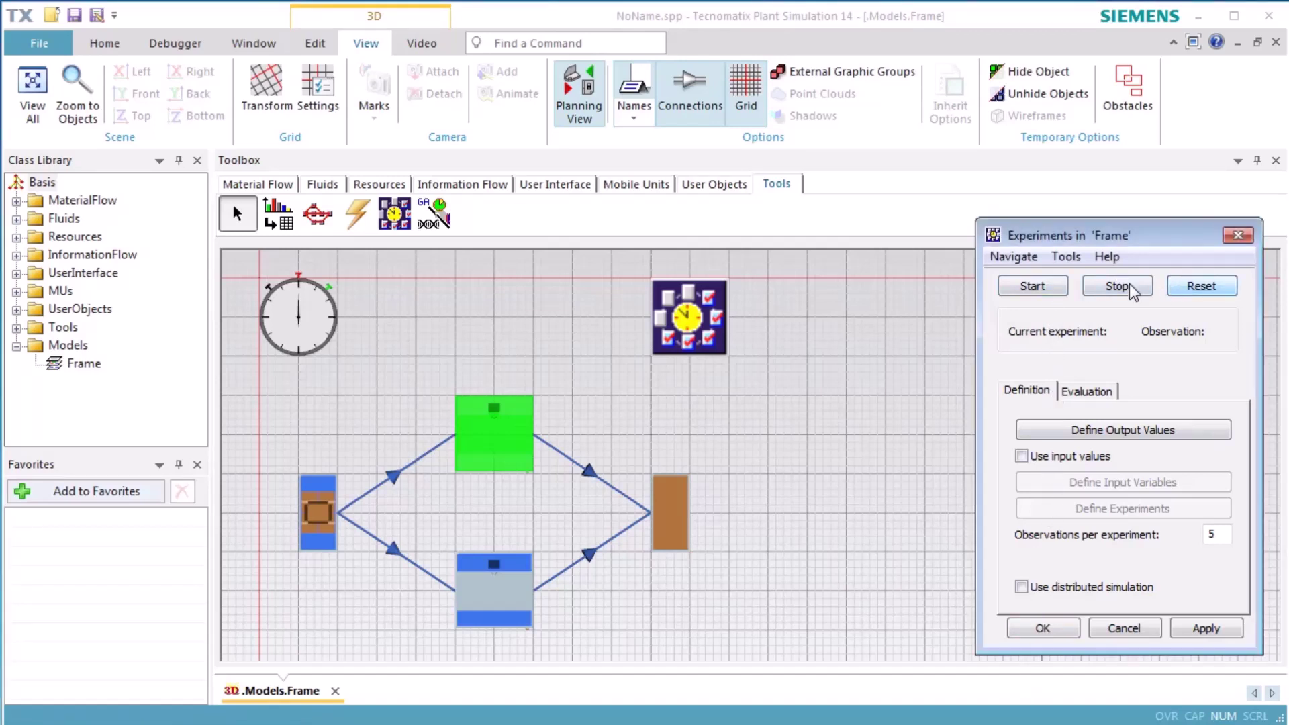
{"action": "left_click", "coordinate": [1045, 290]}
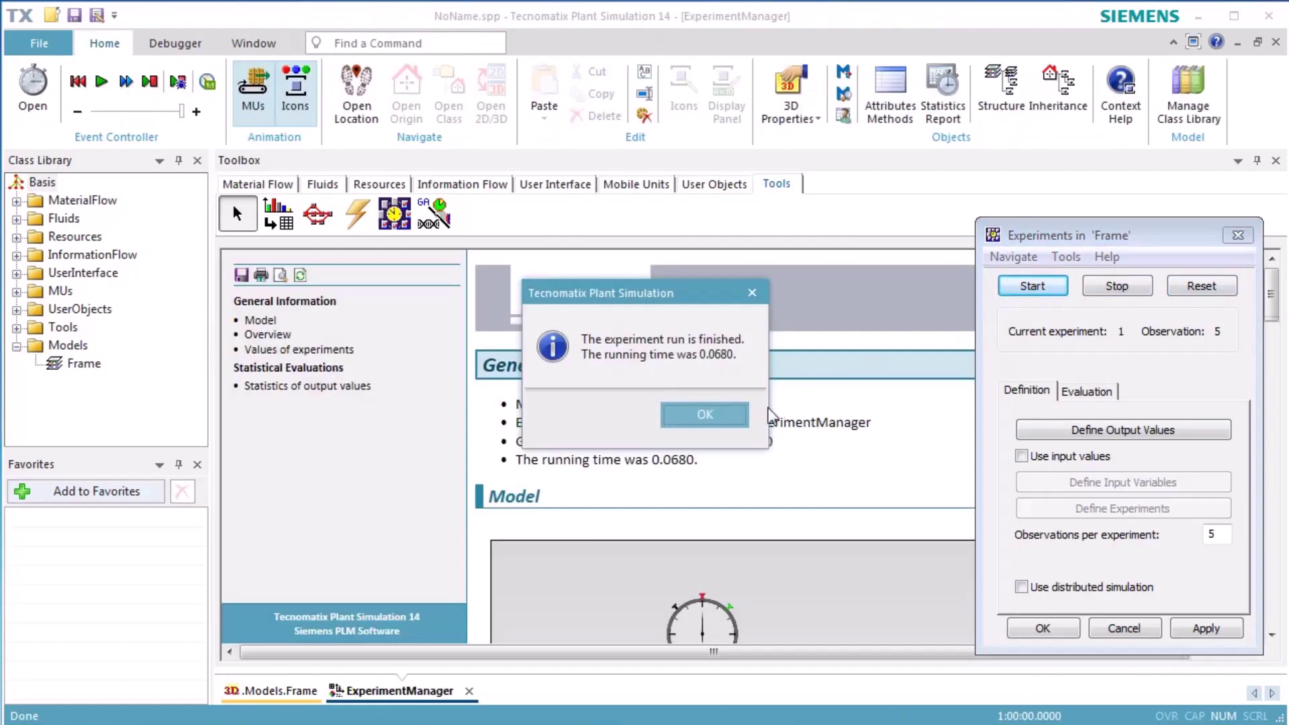
{"action": "left_click", "coordinate": [736, 418]}
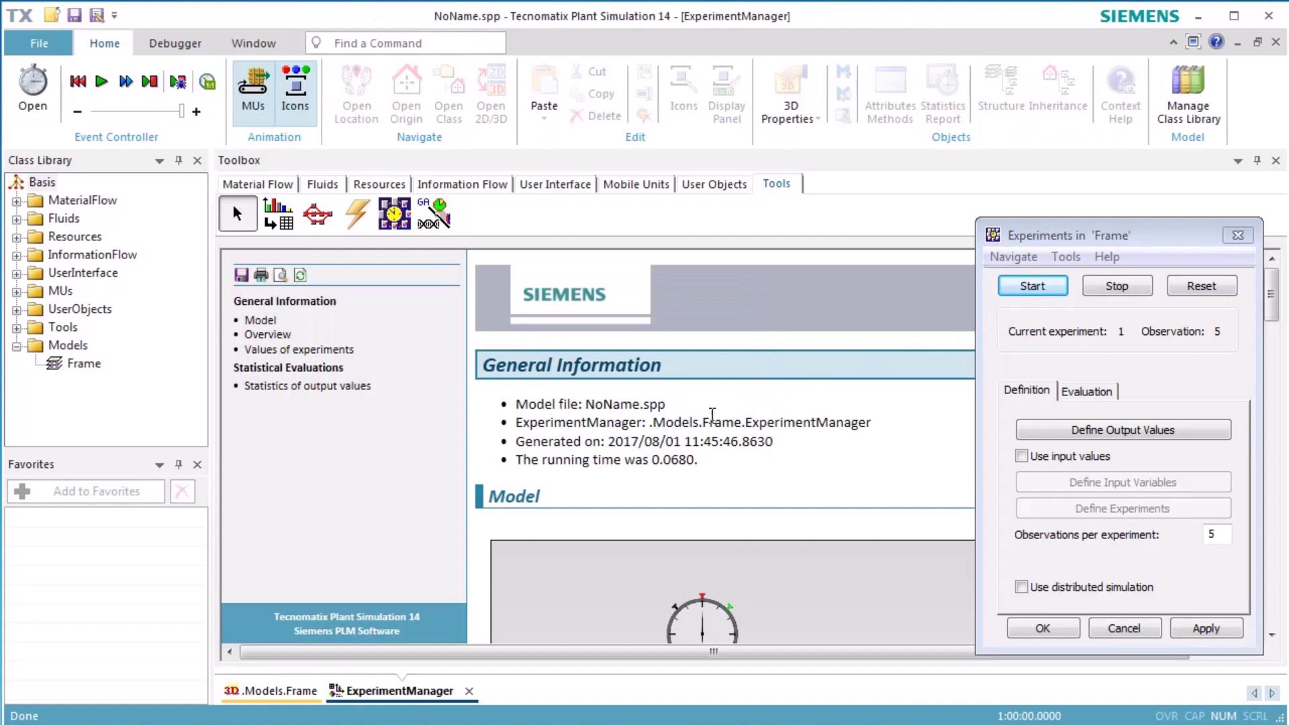
Show the report's output value statistics with the Utilization of Auxiliary Machine min-max chart
{"action": "left_click", "coordinate": [323, 395]}
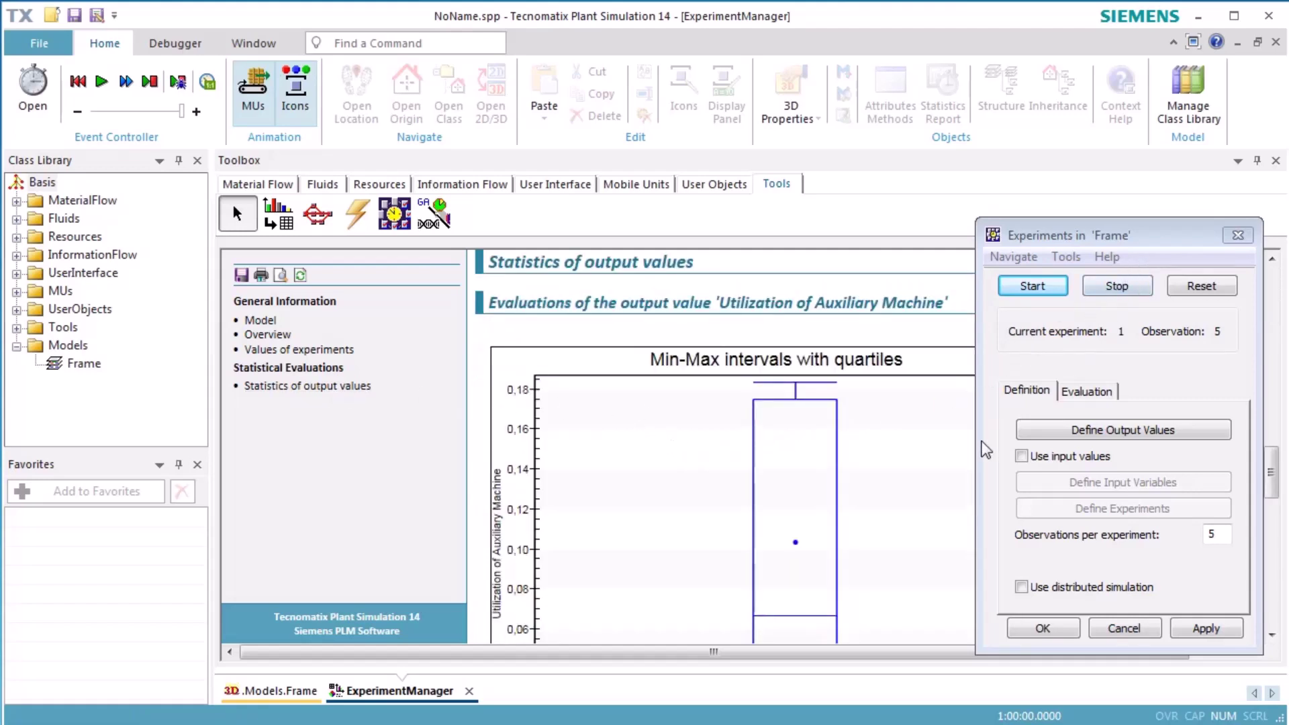
{"action": "scroll", "coordinate": [930, 490], "scroll_direction": "up", "scroll_amount": 2}
{"action": "scroll", "coordinate": [929, 490], "scroll_direction": "down", "scroll_amount": 6}
{"action": "scroll", "coordinate": [933, 501], "scroll_direction": "up", "scroll_amount": 3}
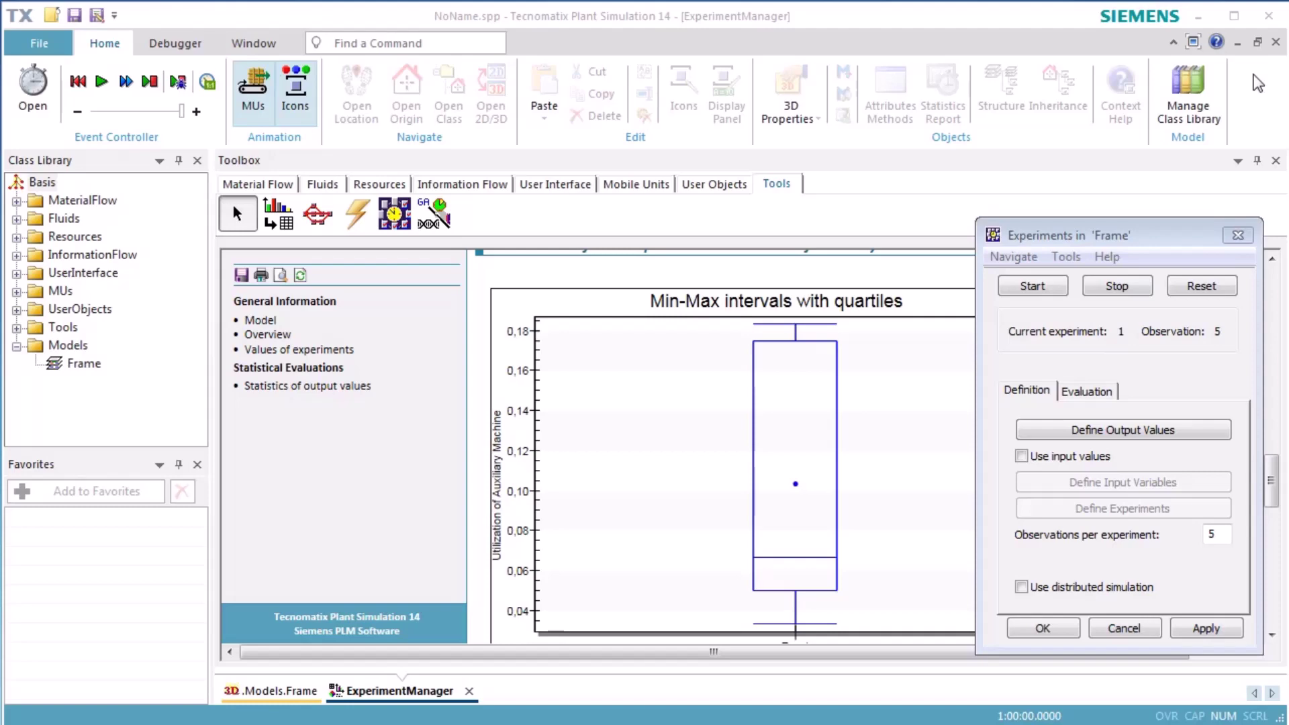
Close the report and open Evaluation > Detailed Results to view Exp 1's mean, minimum and maximum
{"action": "left_click", "coordinate": [1276, 41]}
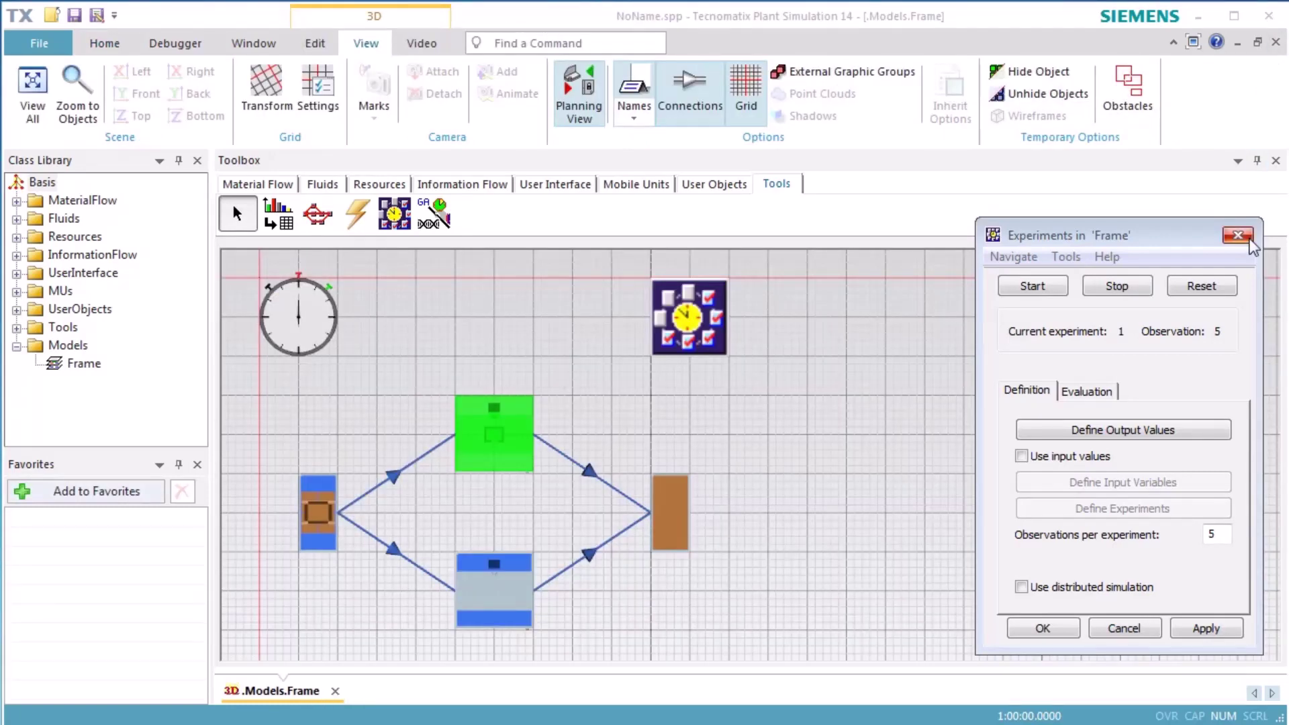
{"action": "left_click", "coordinate": [1108, 393]}
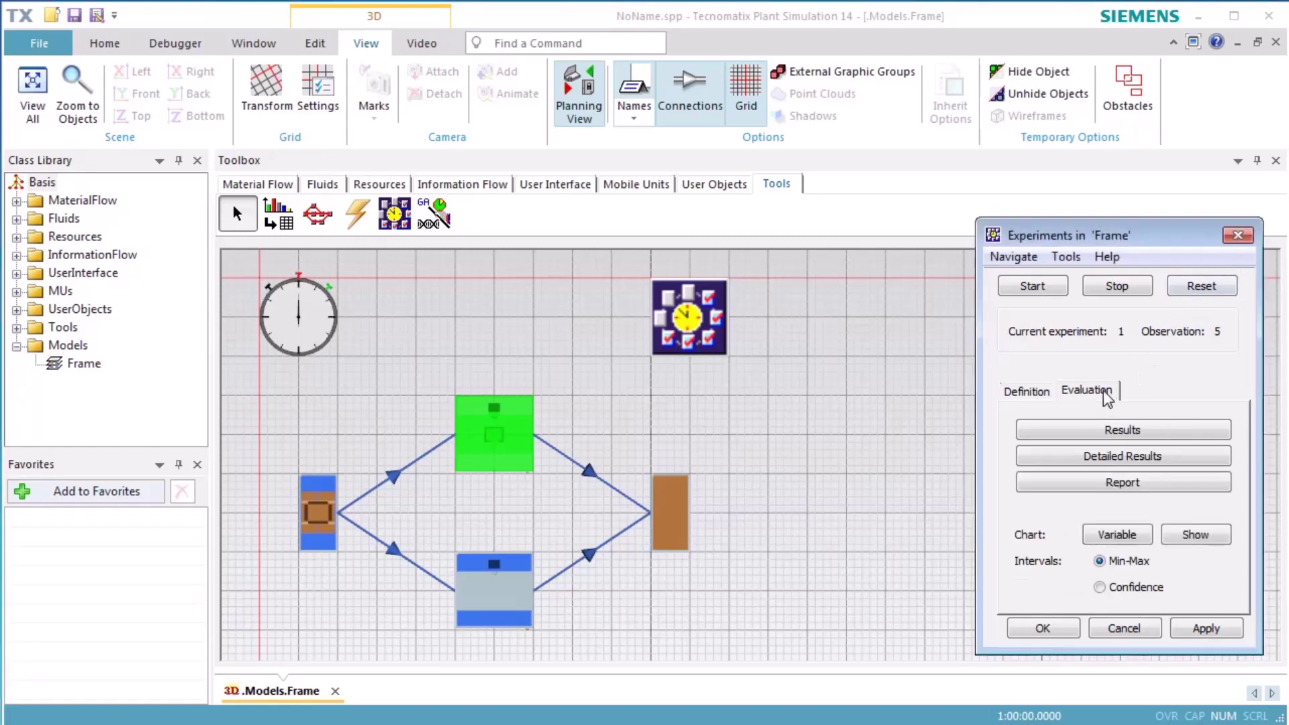
{"action": "left_click", "coordinate": [1110, 460]}
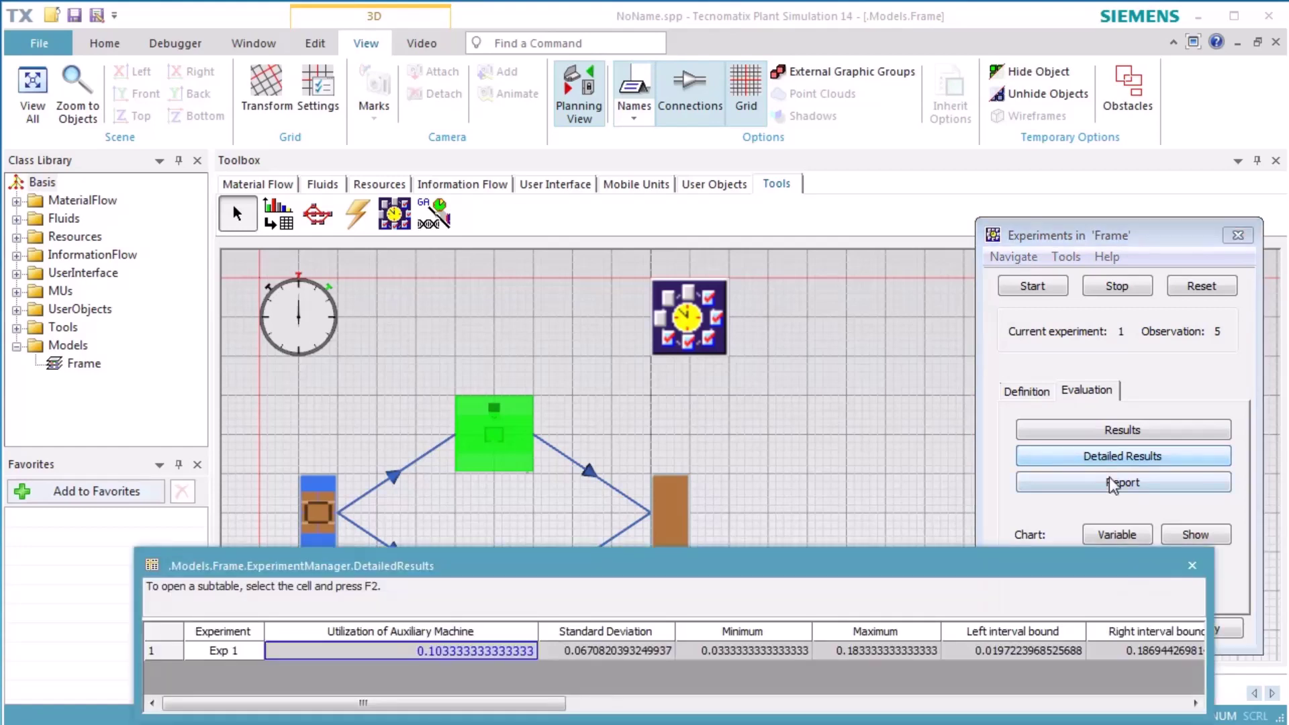
{"action": "left_click", "coordinate": [1110, 478]}
{"action": "mouse_move", "coordinate": [536, 701]}
{"action": "left_mouse_down"}
{"action": "mouse_move", "coordinate": [647, 703]}
{"action": "mouse_move", "coordinate": [532, 703]}
{"action": "left_mouse_up"}
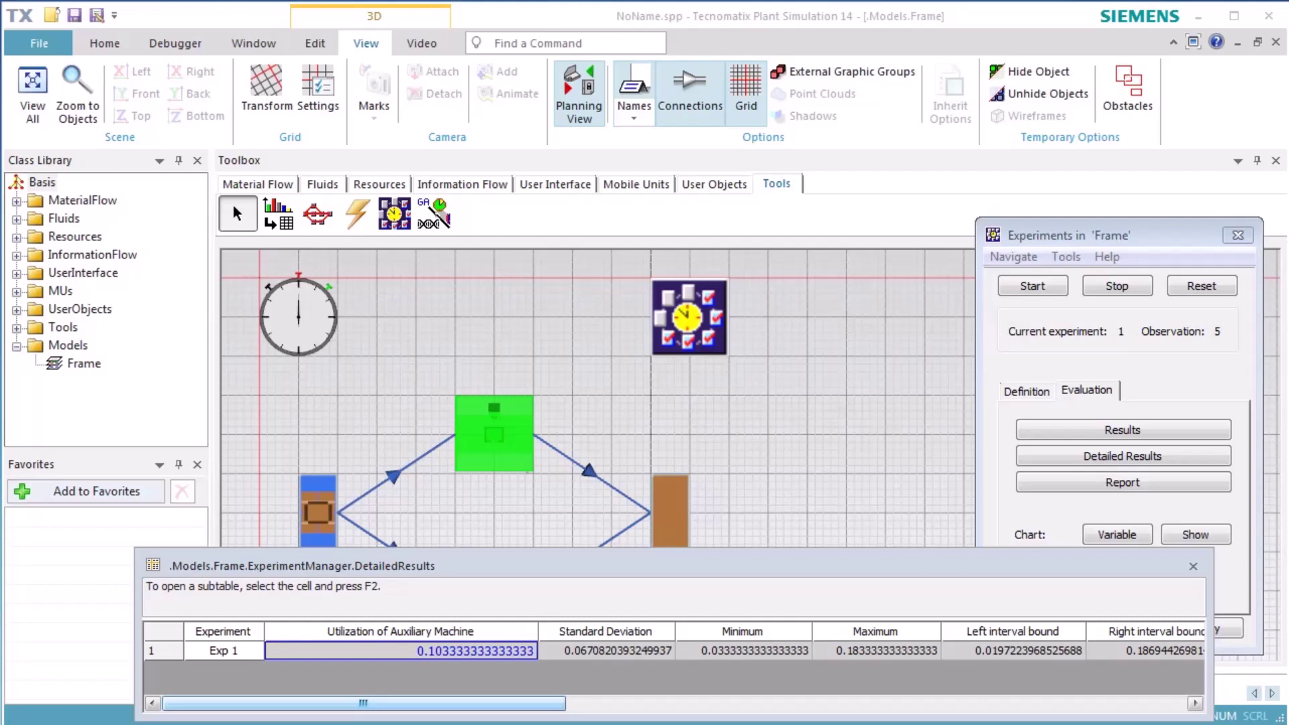
Close the DetailedResults window and enable Use input values on the Definition tab
{"action": "left_click", "coordinate": [1194, 566]}
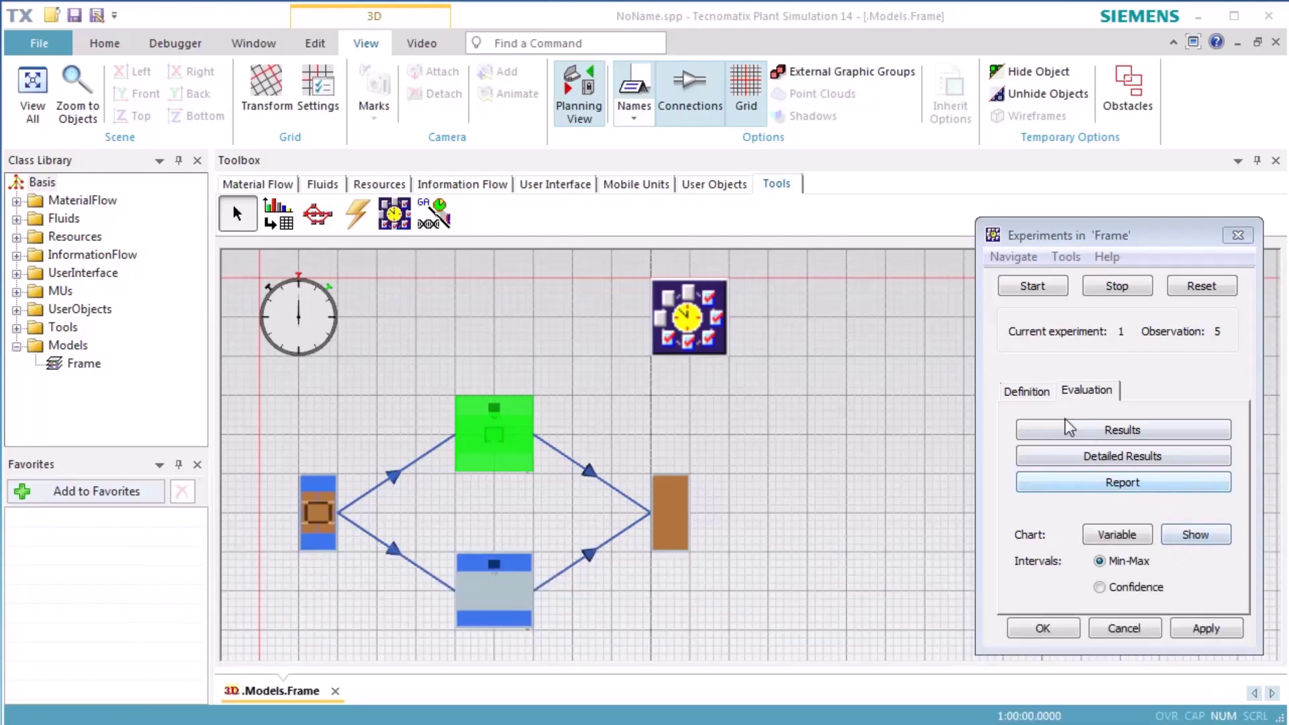
{"action": "left_click", "coordinate": [1027, 393]}
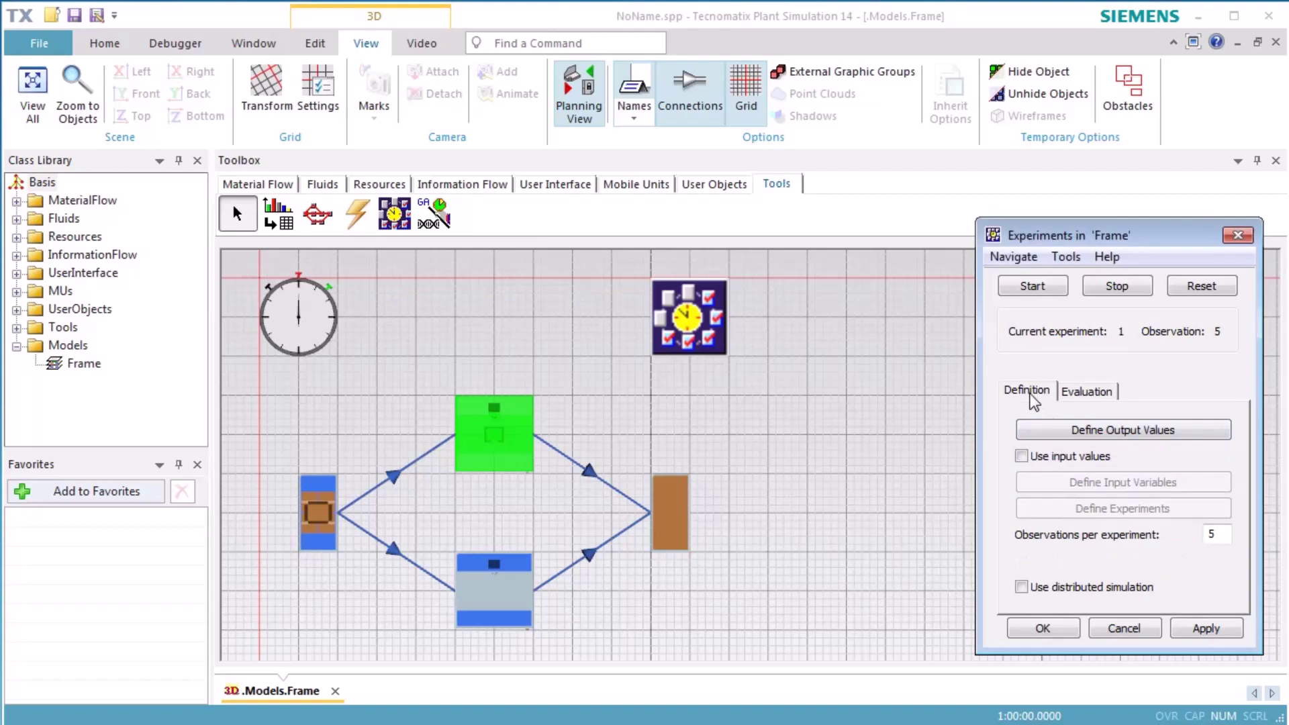
{"action": "left_click", "coordinate": [1061, 457]}
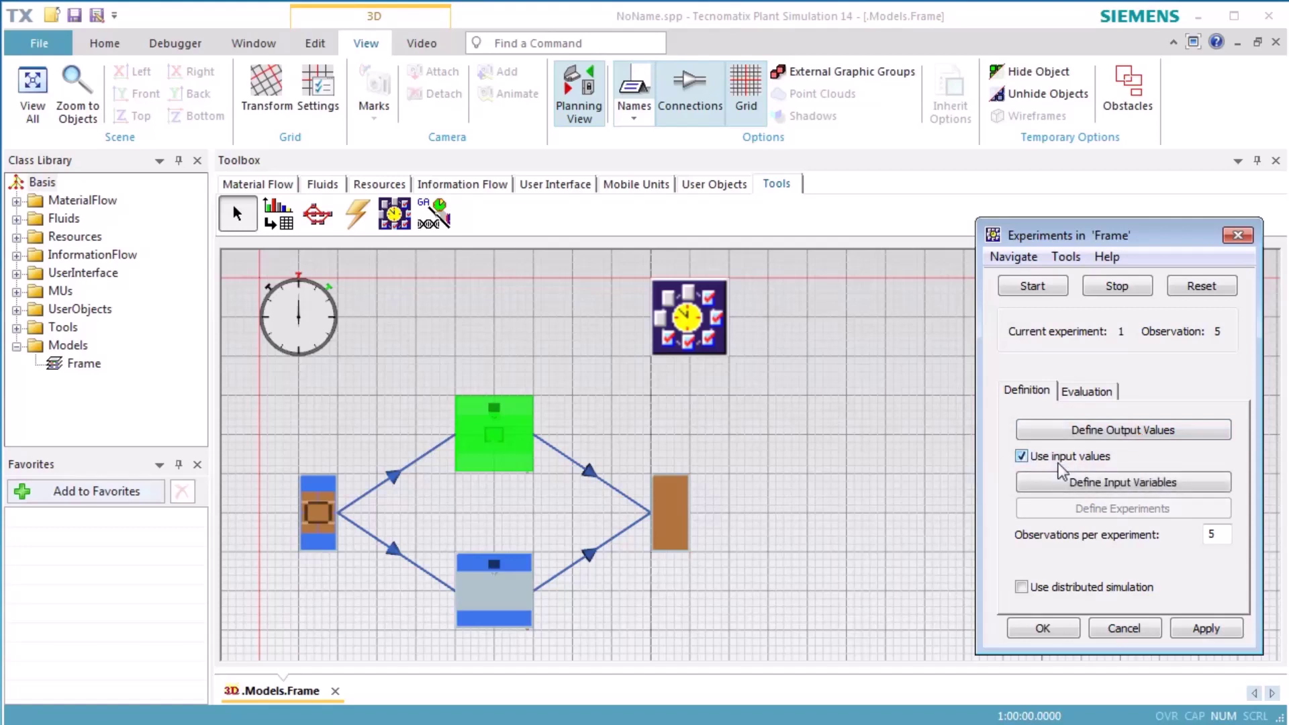
Add .Models.Frame.SingleProc.Availability as input variable, described 'Availability of MainMachine'
{"action": "left_click", "coordinate": [1067, 486]}
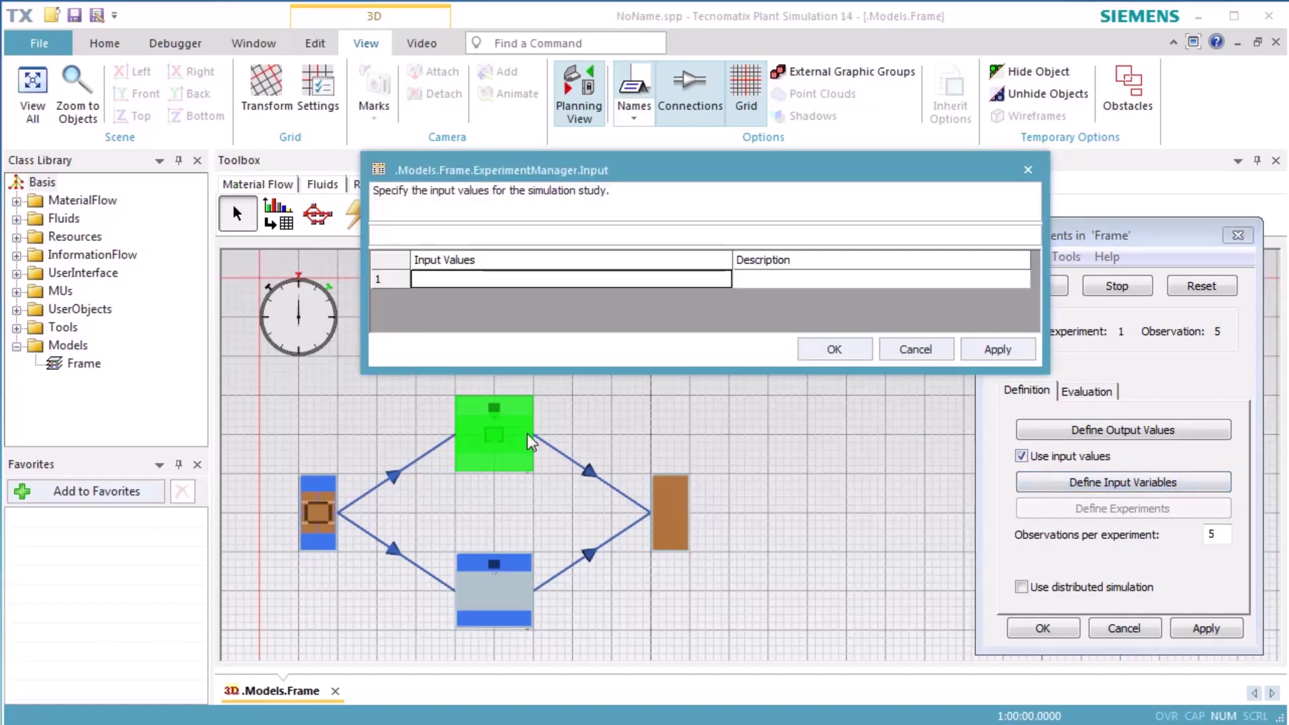
{"action": "left_click_drag", "start_coordinate": [502, 444], "coordinate": [554, 283]}
{"action": "left_click", "coordinate": [561, 283]}
{"action": "left_click", "coordinate": [561, 283]}
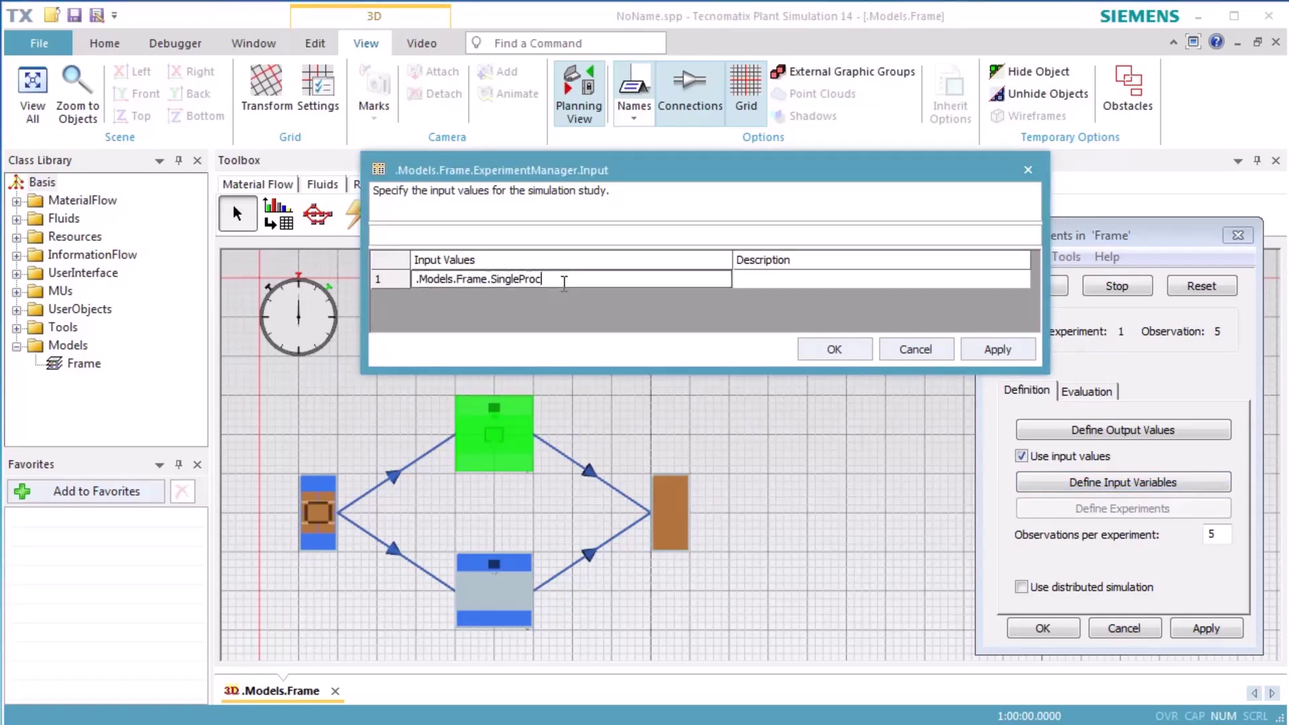
{"action": "type", "text": "."}
{"action": "type", "text": "A"}
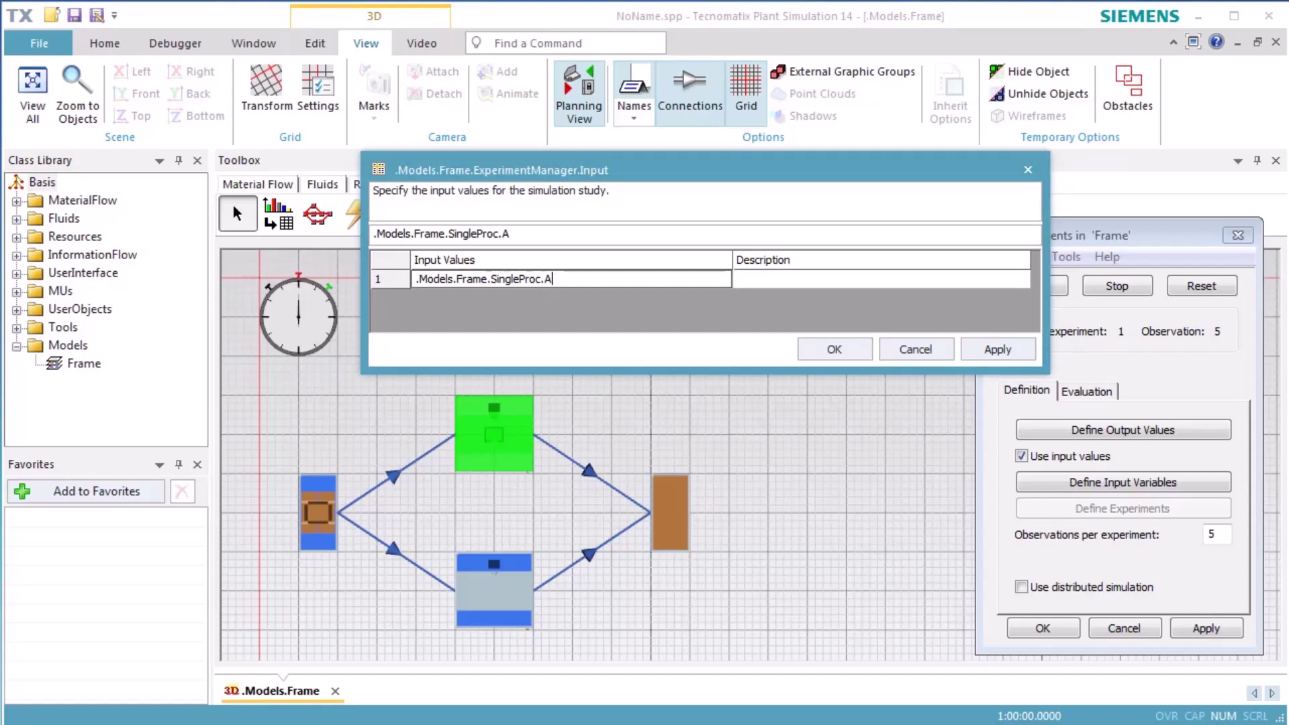
{"action": "type", "text": "vailability"}
{"action": "key", "text": "Return"}
{"action": "left_click", "coordinate": [771, 282]}
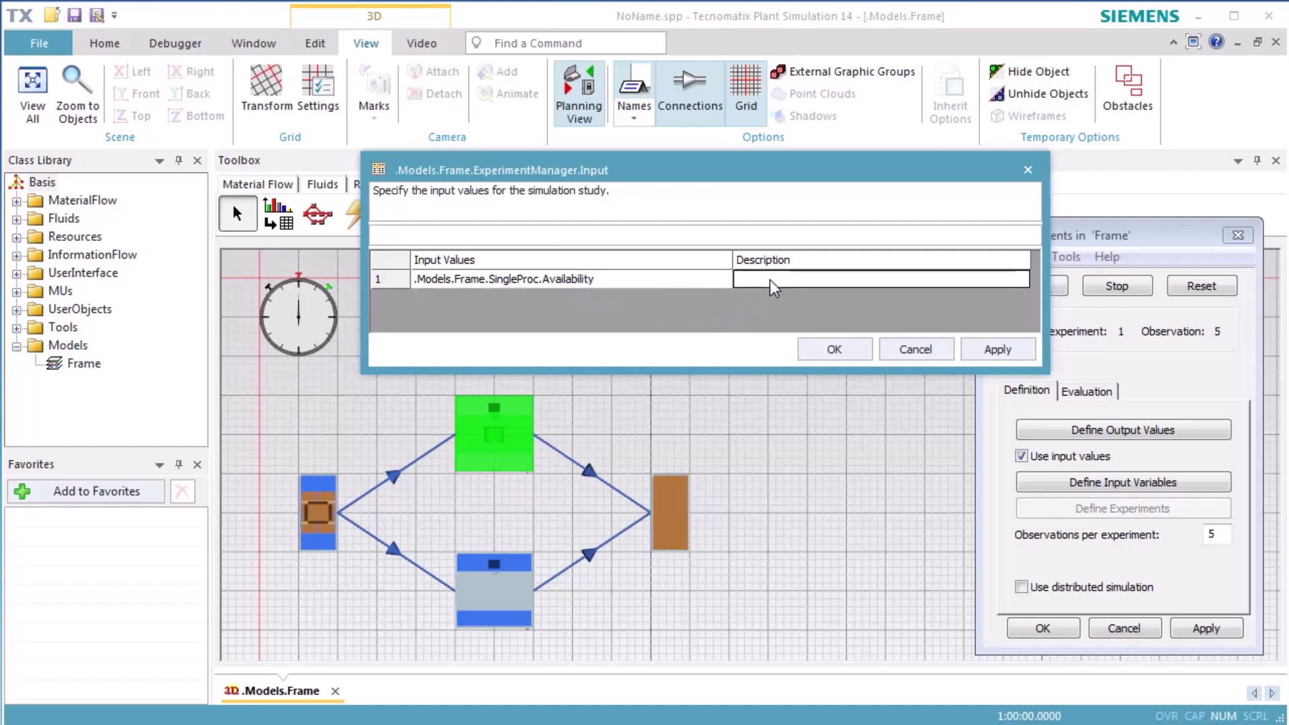
{"action": "type", "text": "Avai"}
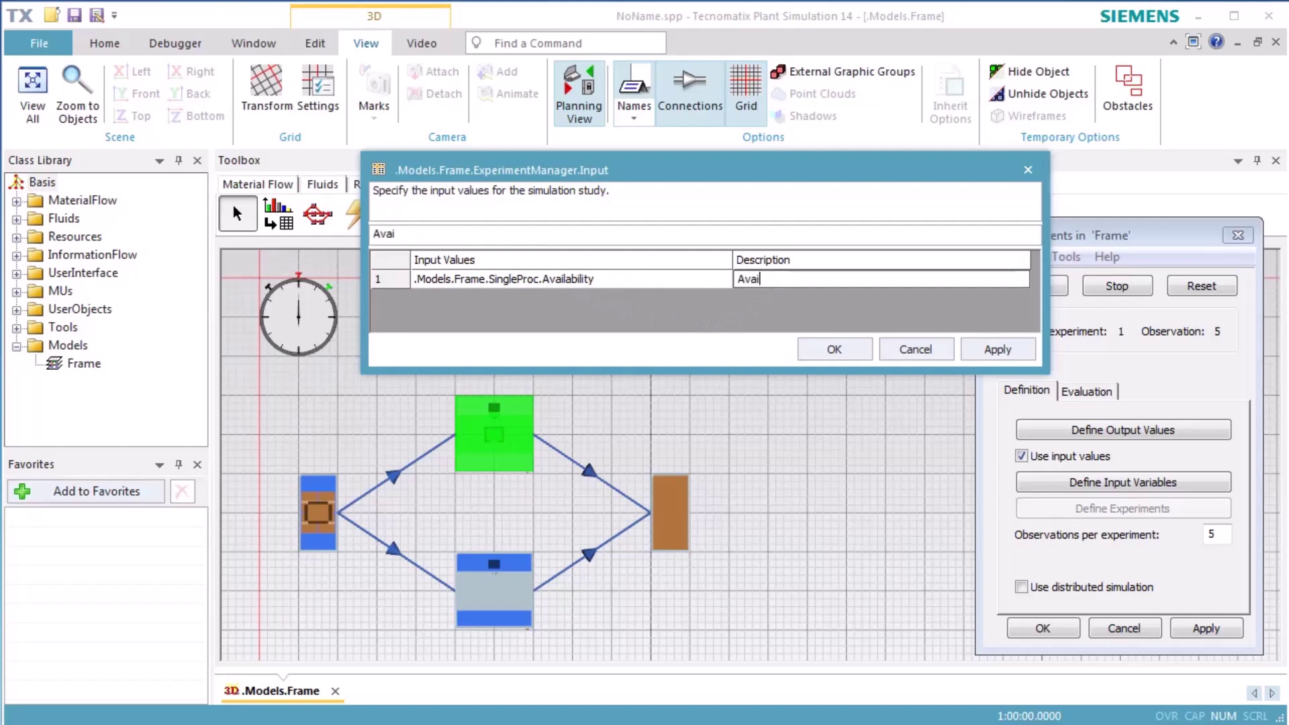
{"action": "type", "text": "lability "}
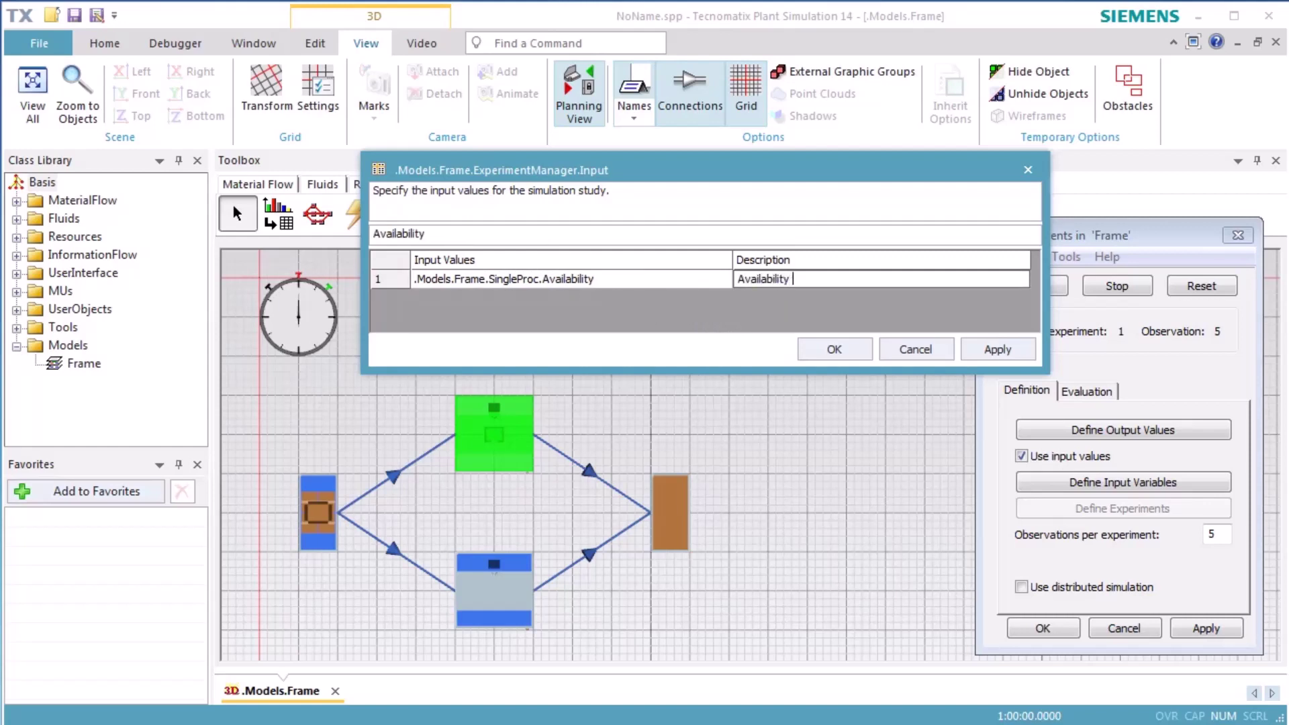
{"action": "type", "text": "of Main"}
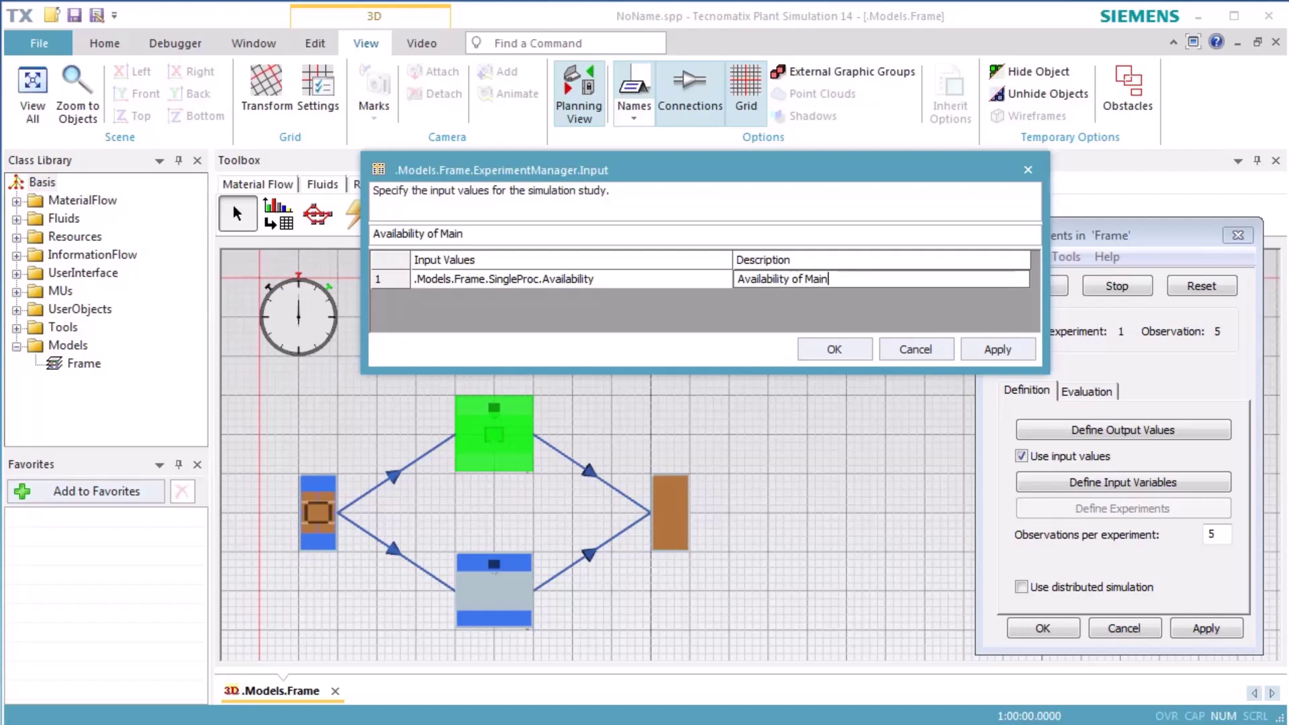
{"action": "type", "text": "Machine"}
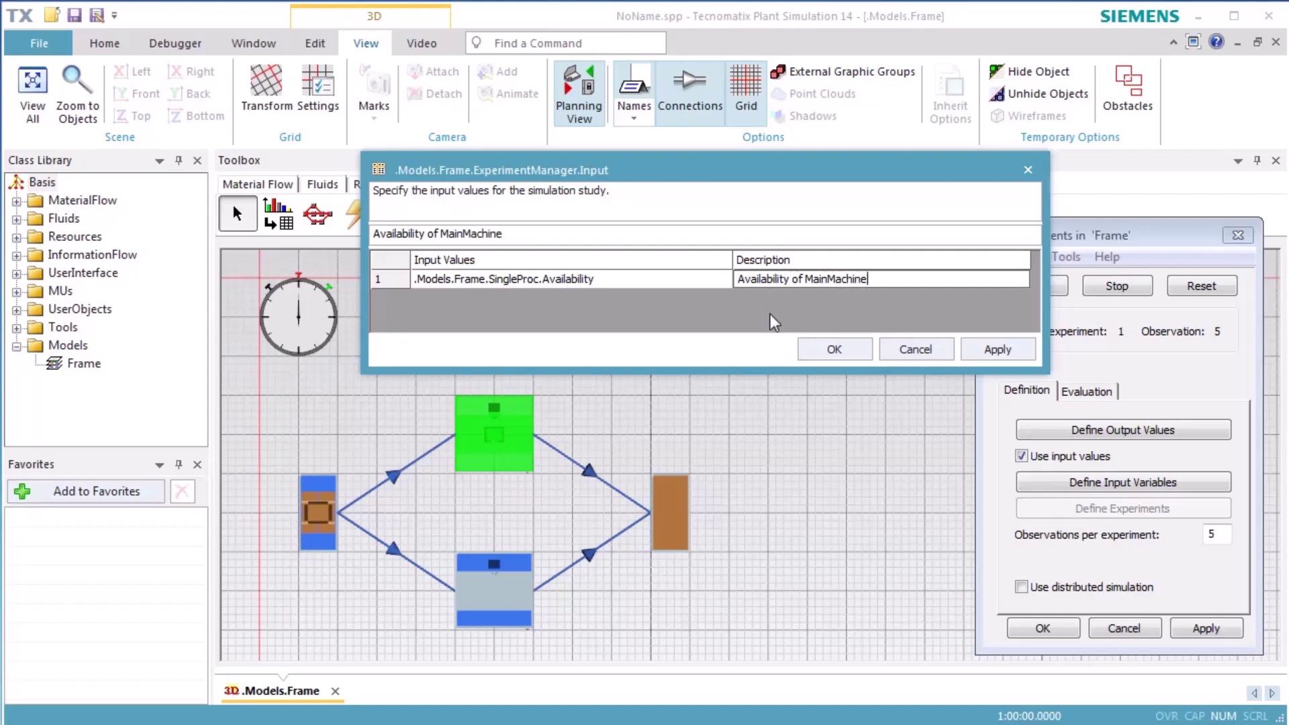
{"action": "left_click", "coordinate": [815, 349]}
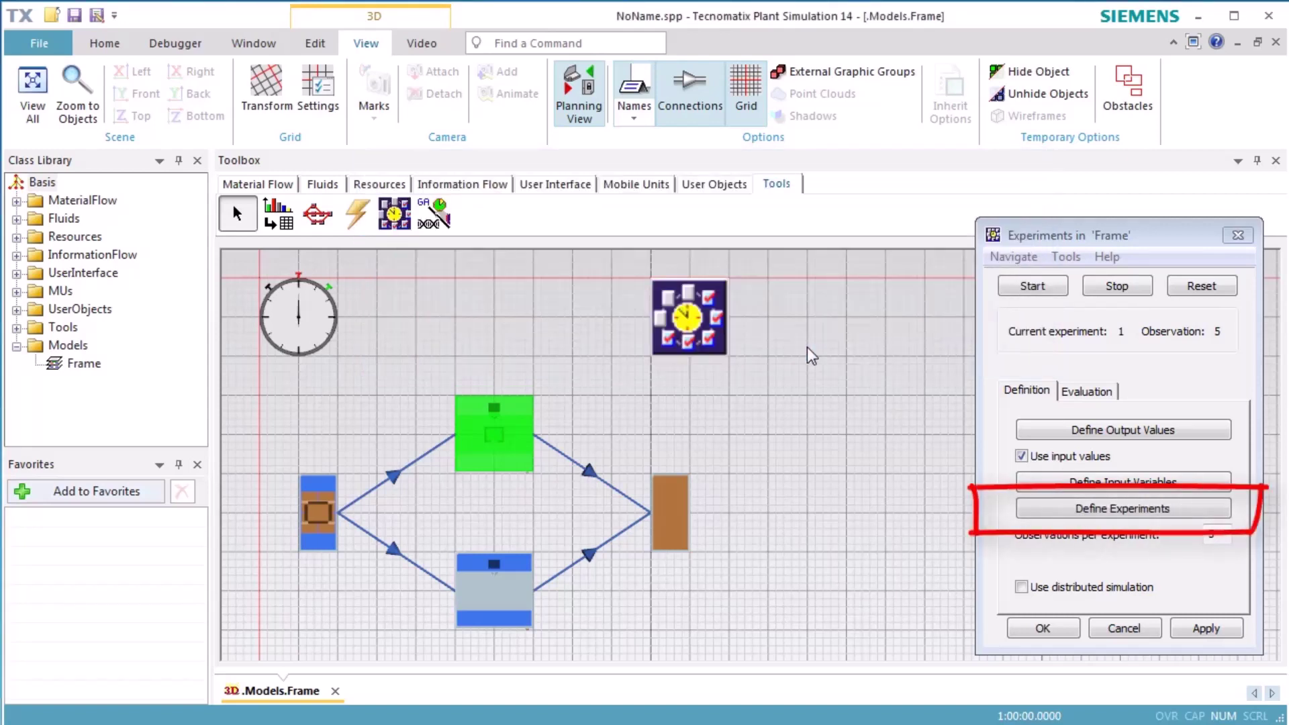
Enter availability values 85, 90 and 95 for the three experiments and apply them
{"action": "left_click", "coordinate": [1037, 512]}
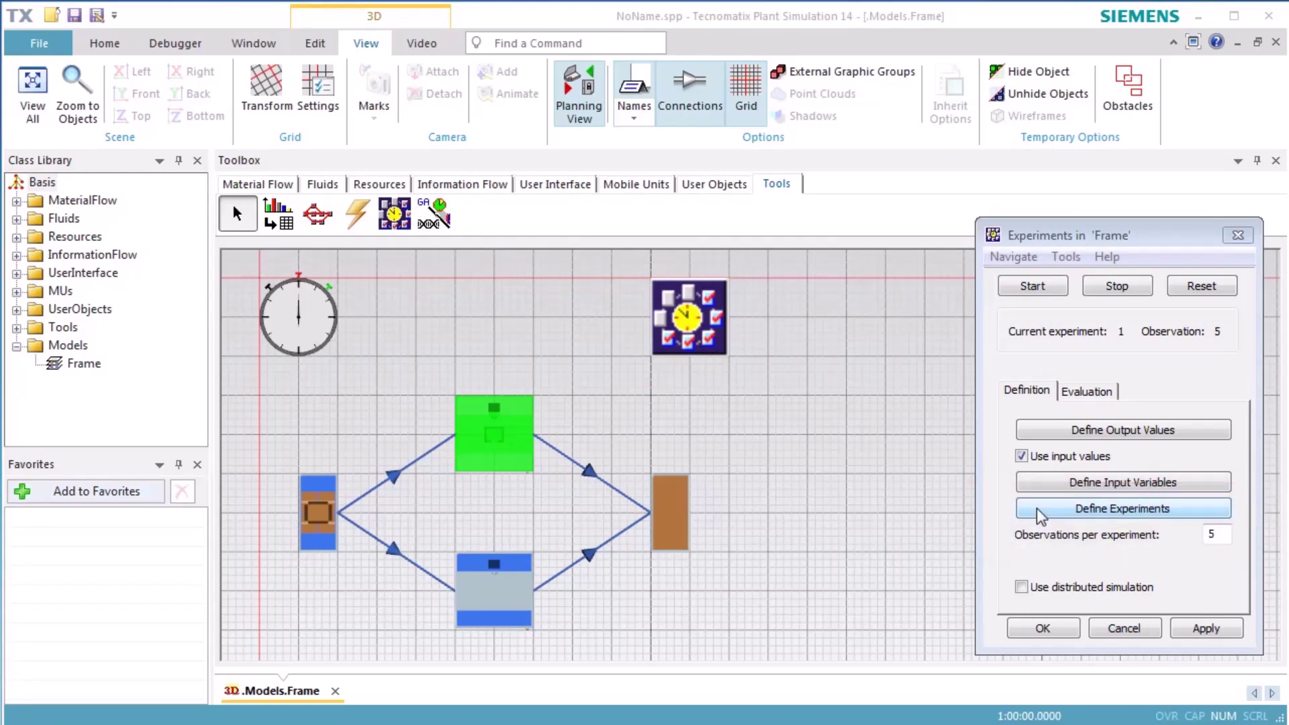
{"action": "left_click", "coordinate": [1037, 509]}
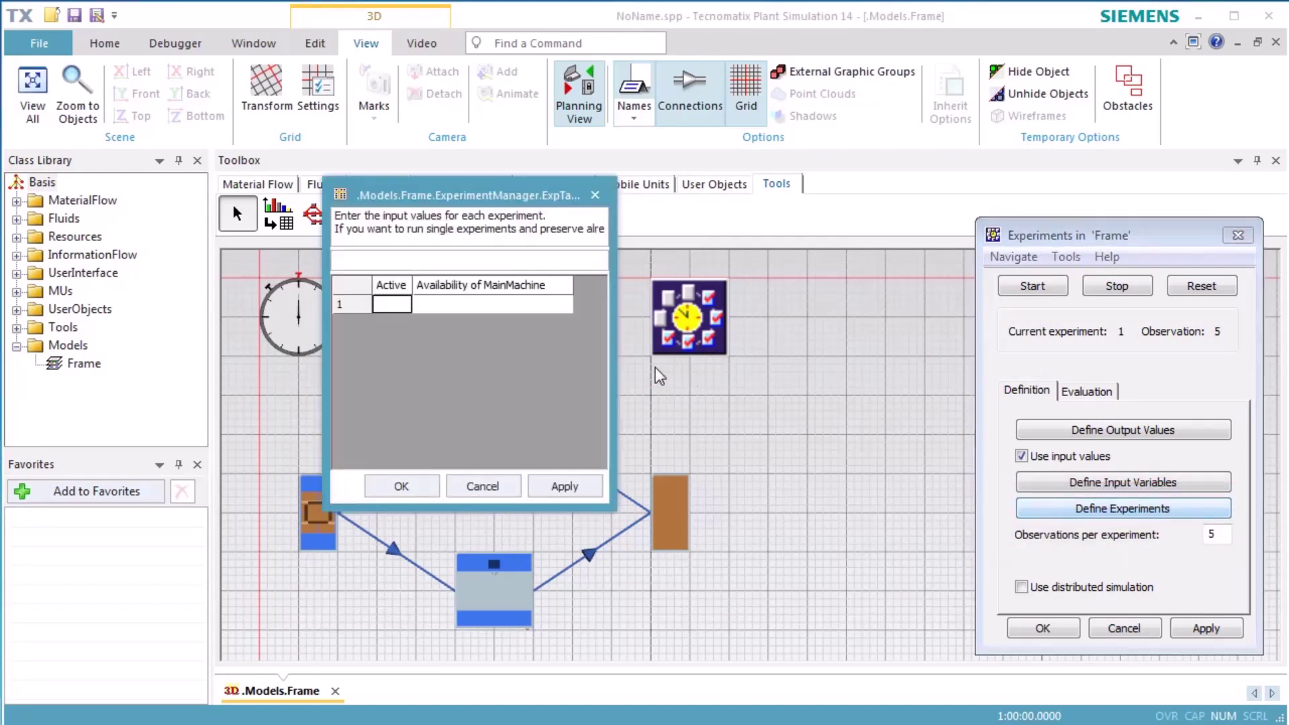
{"action": "left_click", "coordinate": [533, 309]}
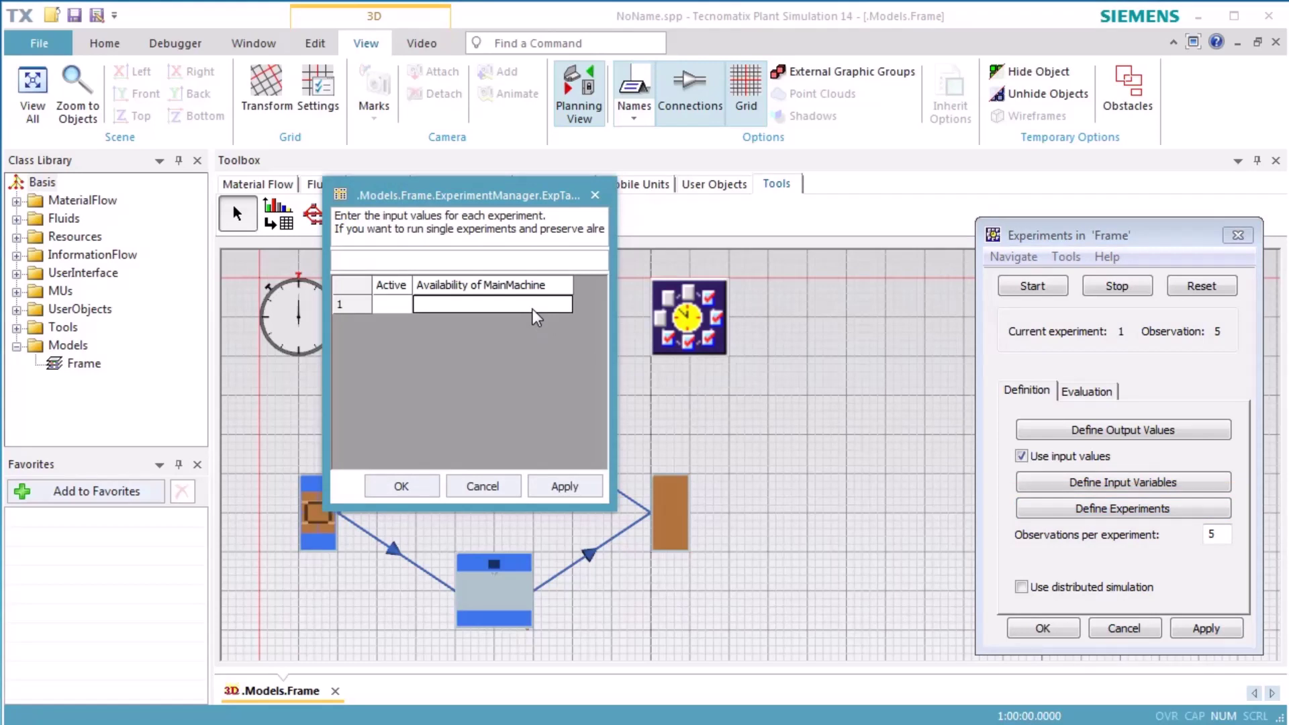
{"action": "type", "text": "85"}
{"action": "key", "text": "Return"}
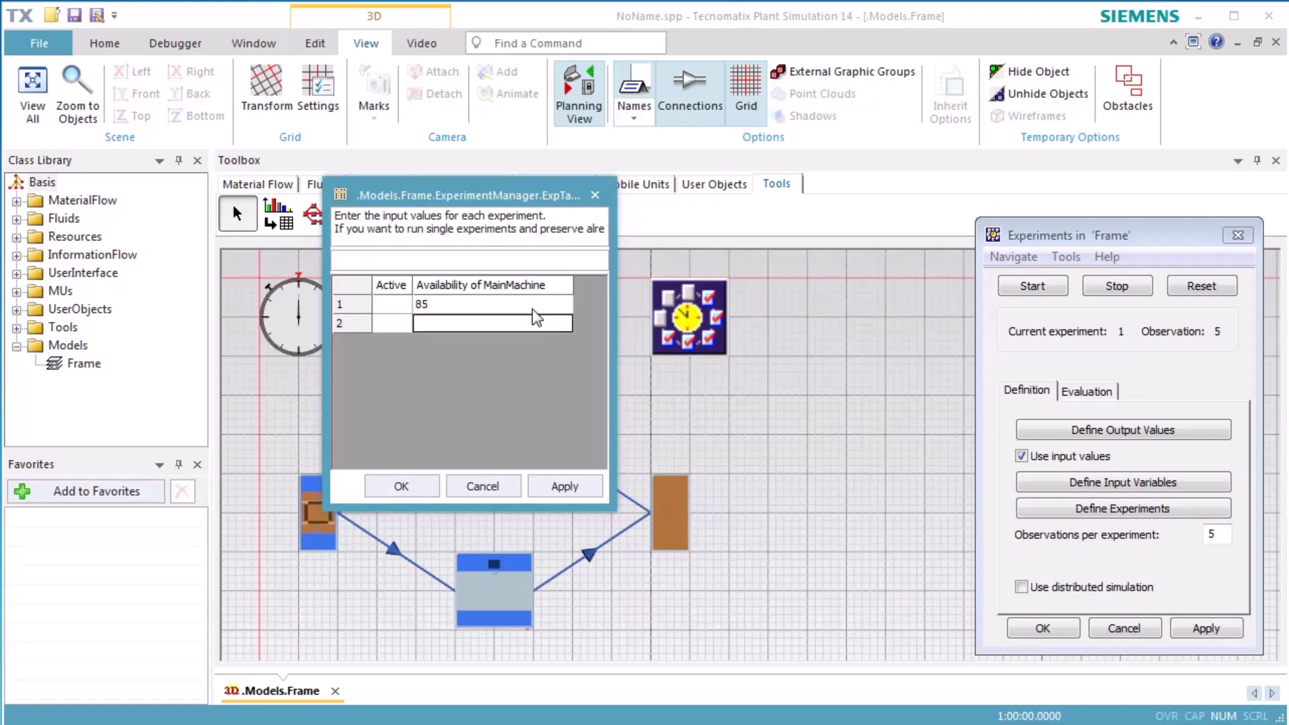
{"action": "type", "text": "90"}
{"action": "key", "text": "Return"}
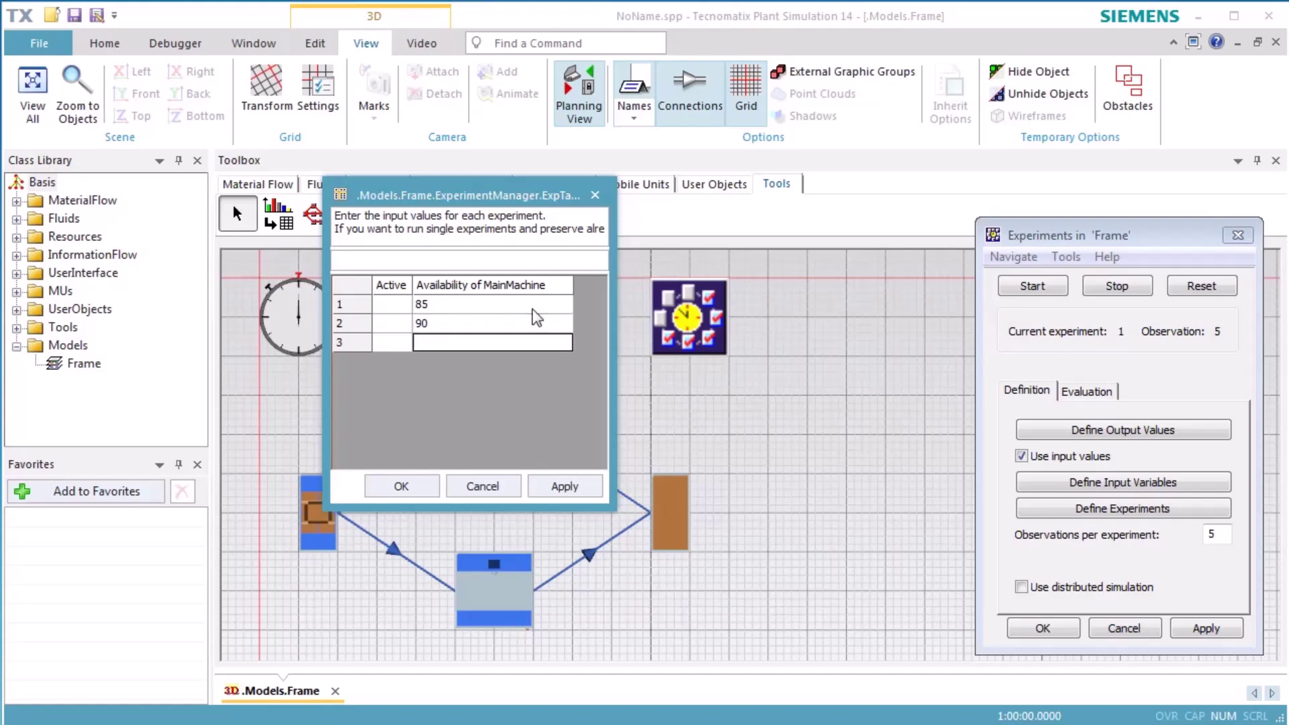
{"action": "type", "text": "95"}
{"action": "key", "text": "Return"}
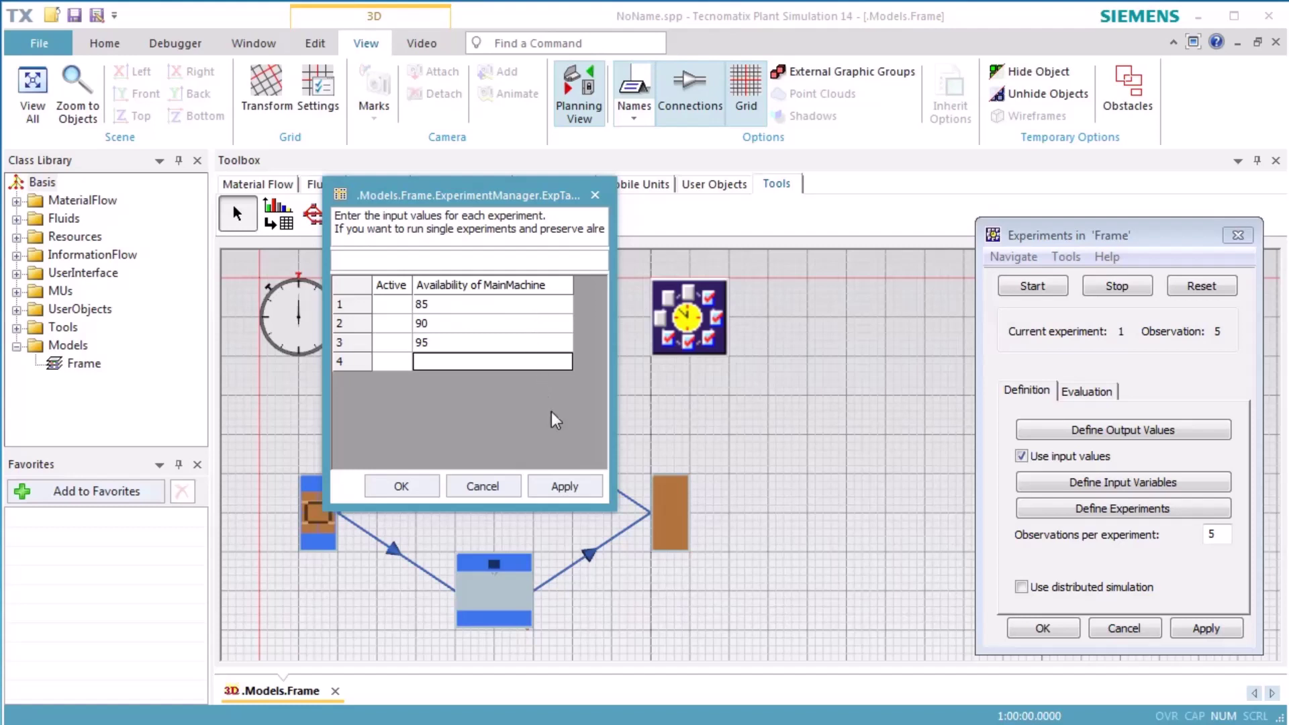
{"action": "left_click", "coordinate": [559, 488]}
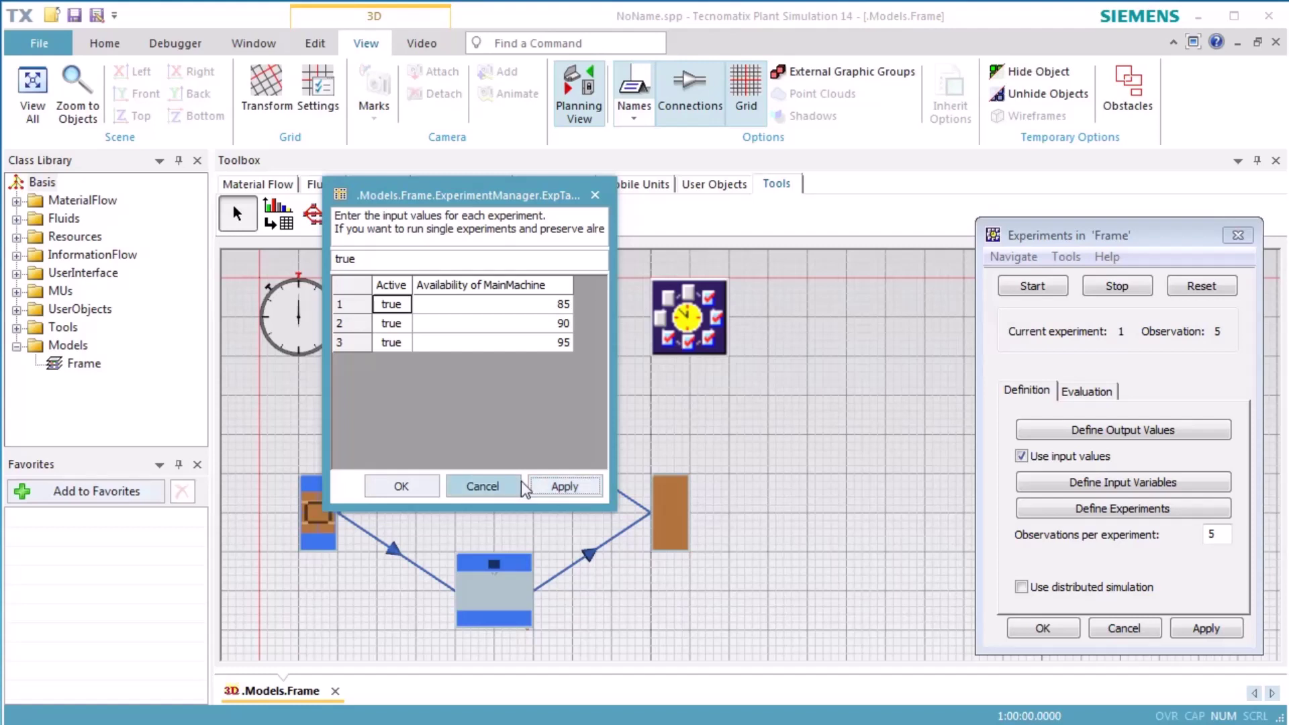
{"action": "left_click", "coordinate": [430, 491]}
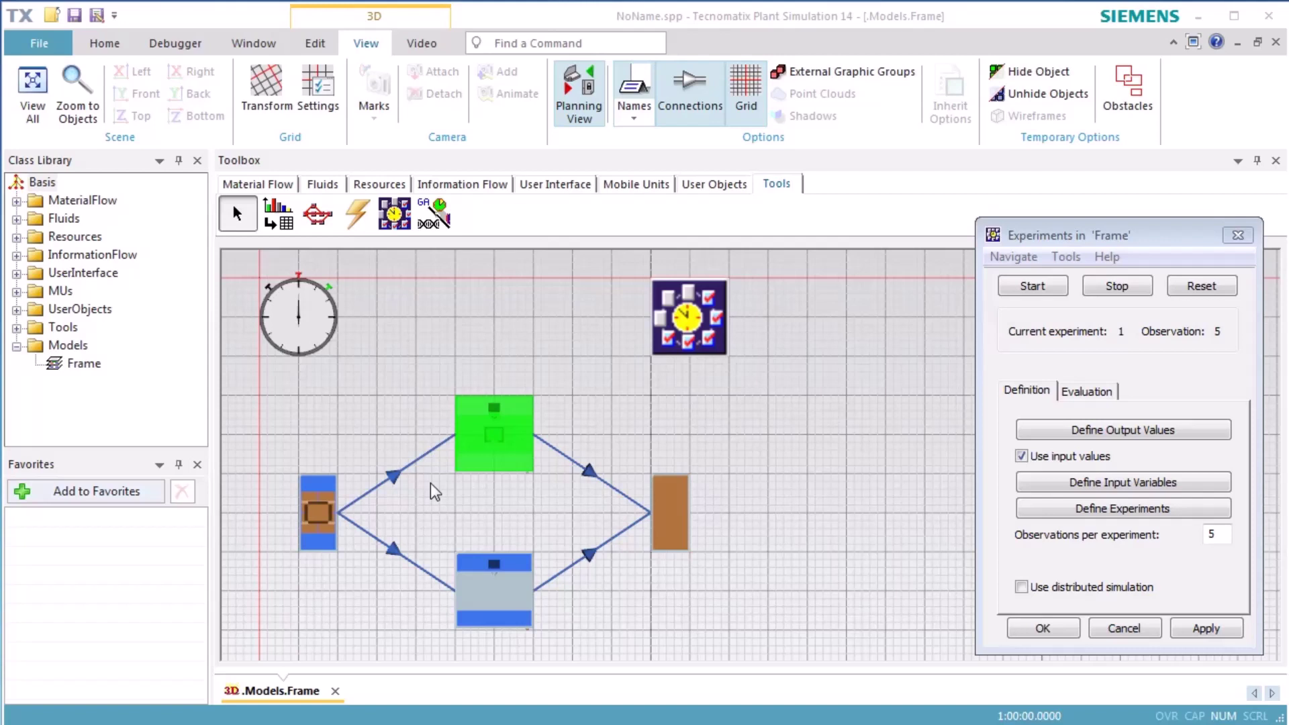
Reset and run all three experiments, dismissing the run-finished message
{"action": "left_click", "coordinate": [1178, 286]}
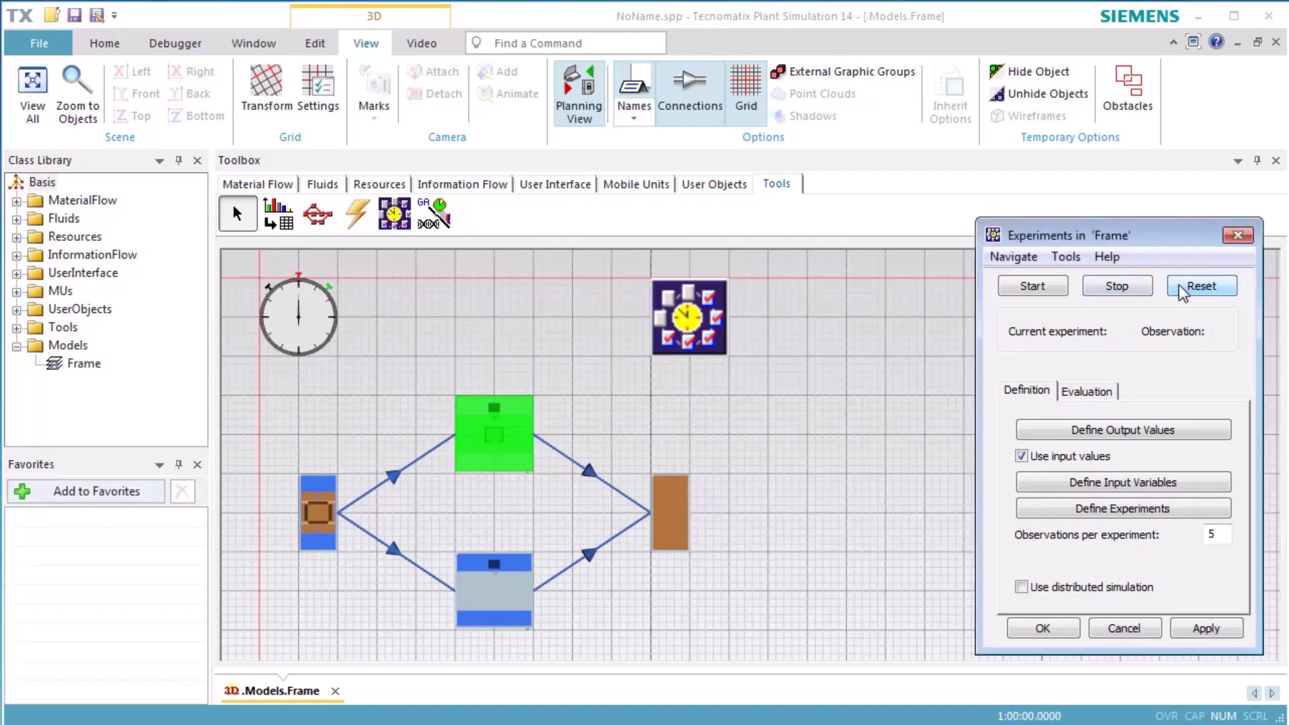
{"action": "left_click", "coordinate": [1041, 283]}
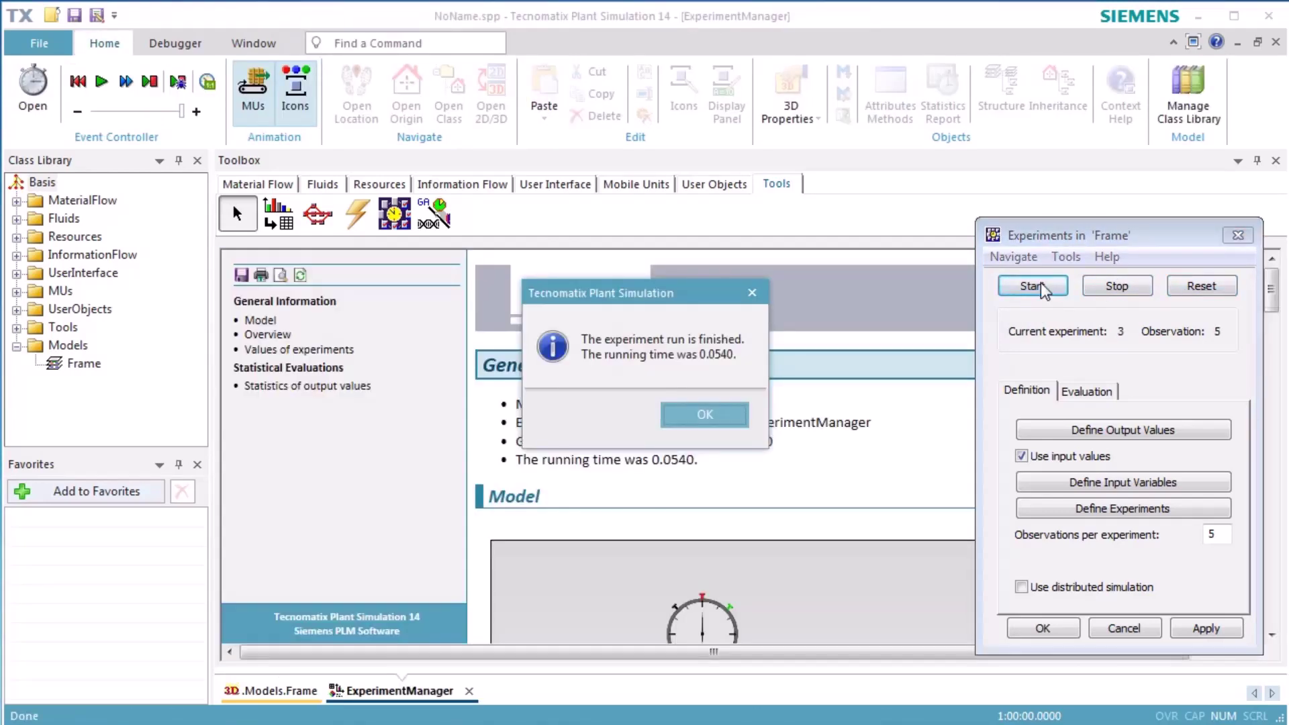
{"action": "left_click", "coordinate": [734, 411]}
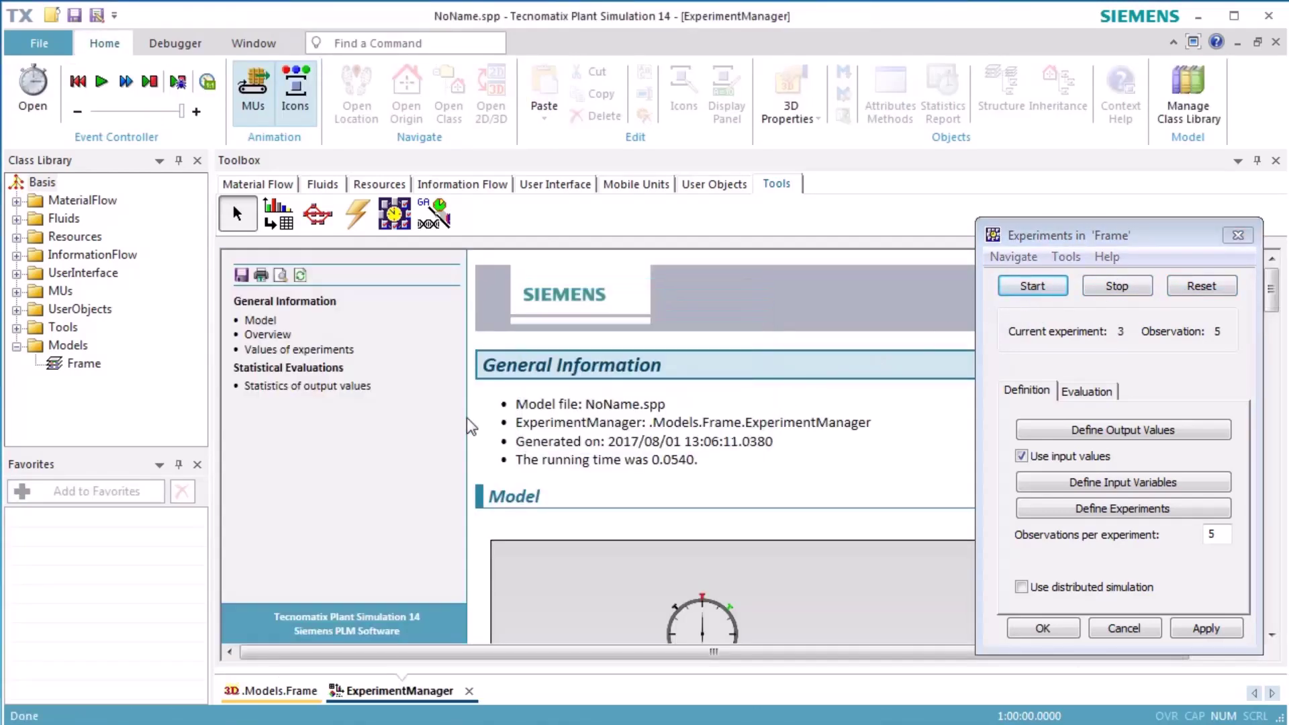
Show the report's statistics of output values with the min-max box plots
{"action": "left_click", "coordinate": [360, 390]}
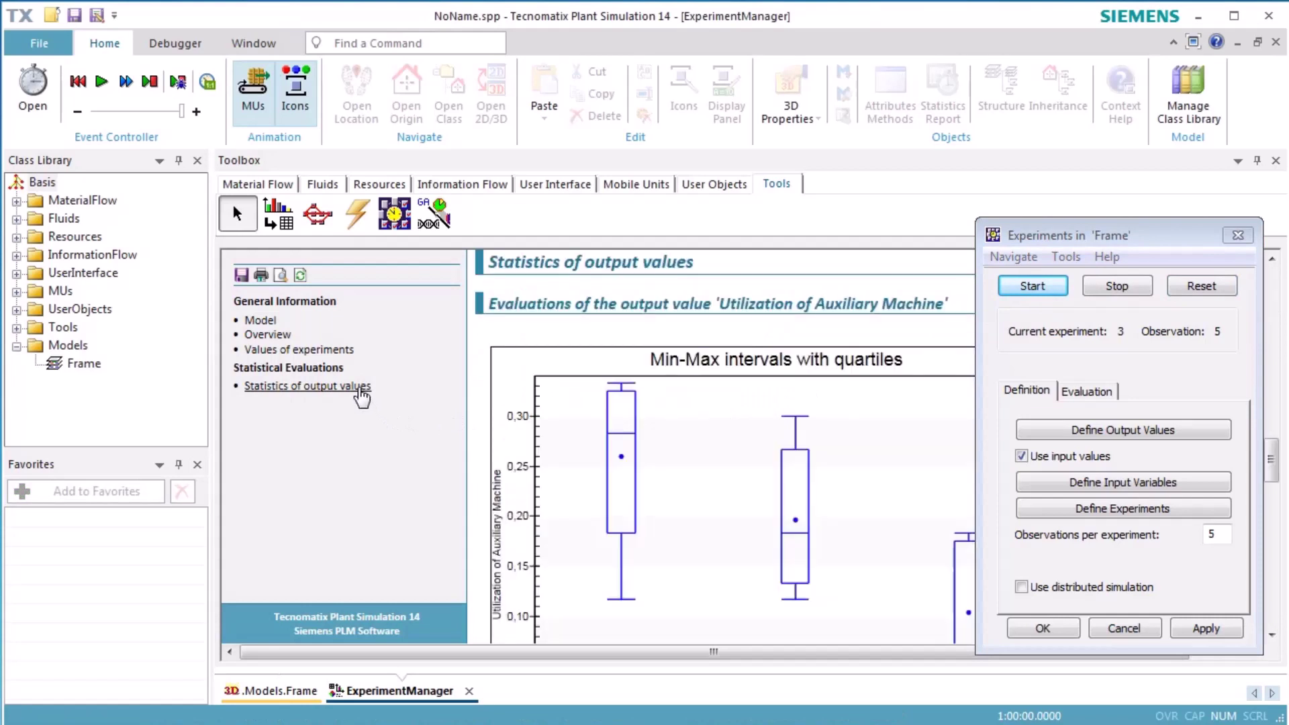
{"action": "scroll", "coordinate": [663, 490], "scroll_direction": "down", "scroll_amount": 1}
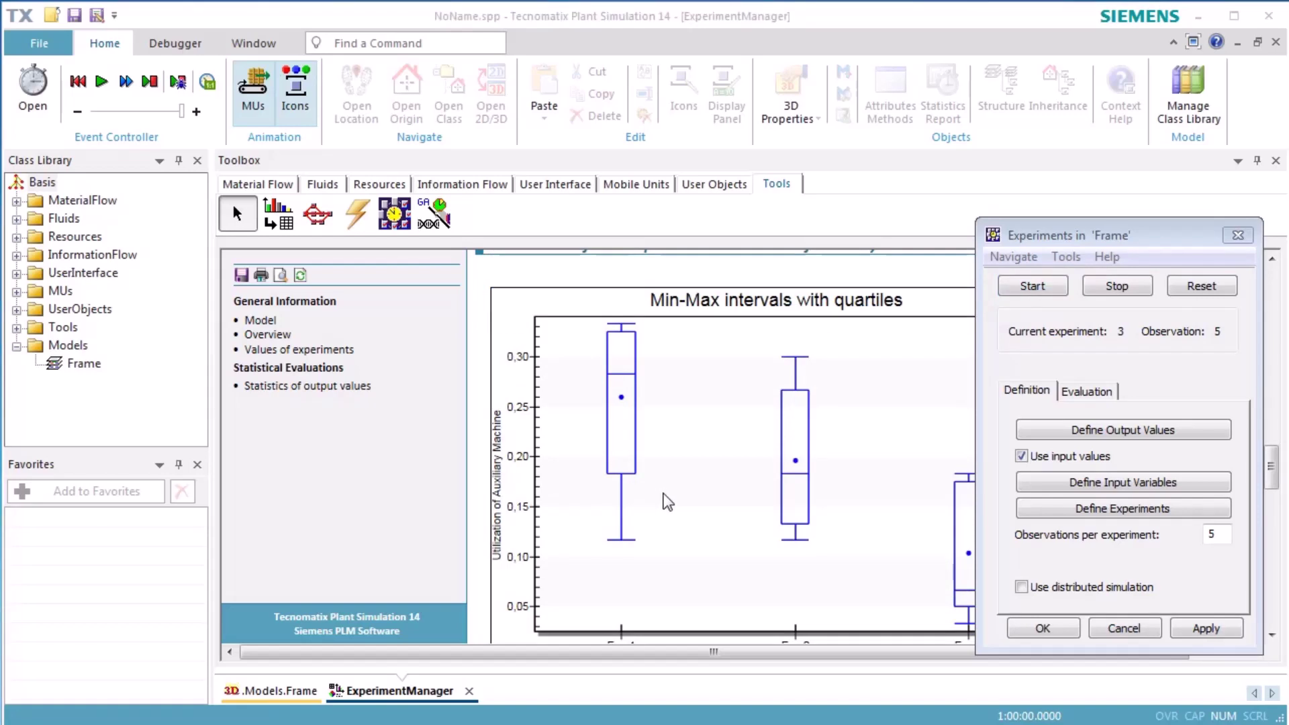
{"action": "left_click", "coordinate": [1161, 243]}
{"action": "left_click_drag", "start_coordinate": [1162, 243], "coordinate": [1177, 241]}
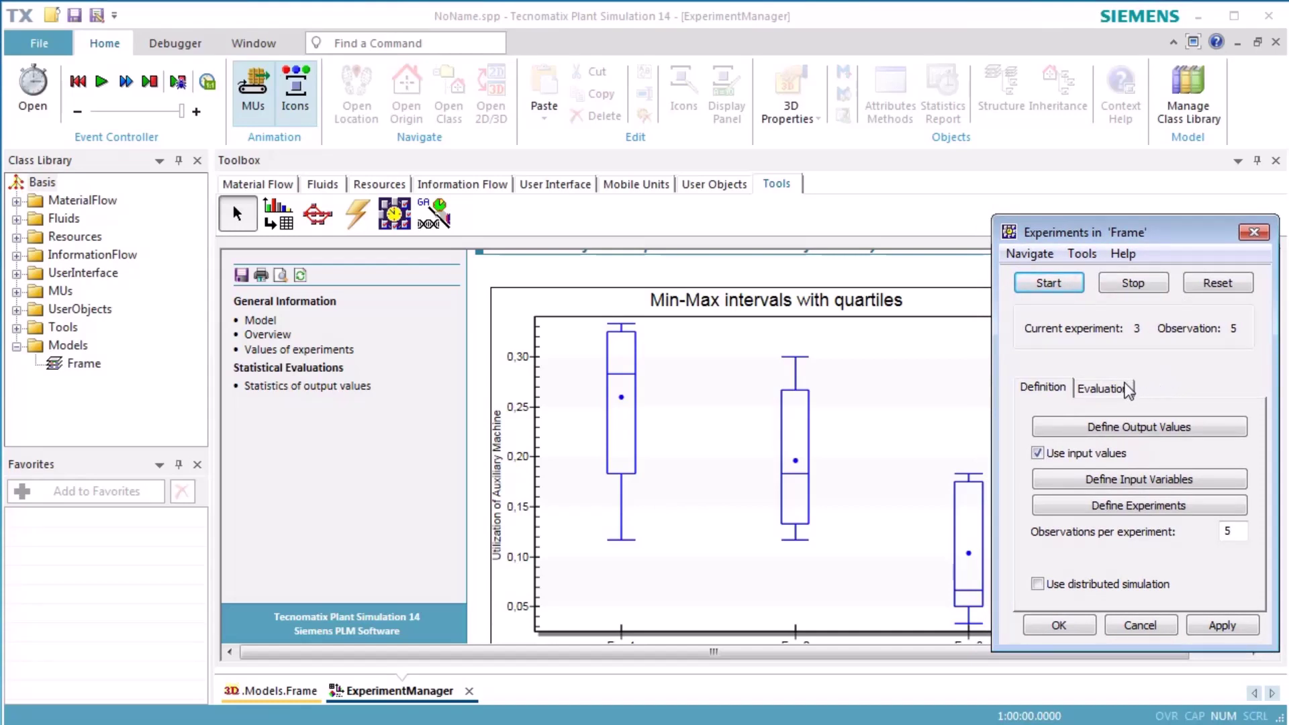
Show the Exp 1–3 results chart with Confidence intervals, then close it
{"action": "left_click", "coordinate": [1127, 389]}
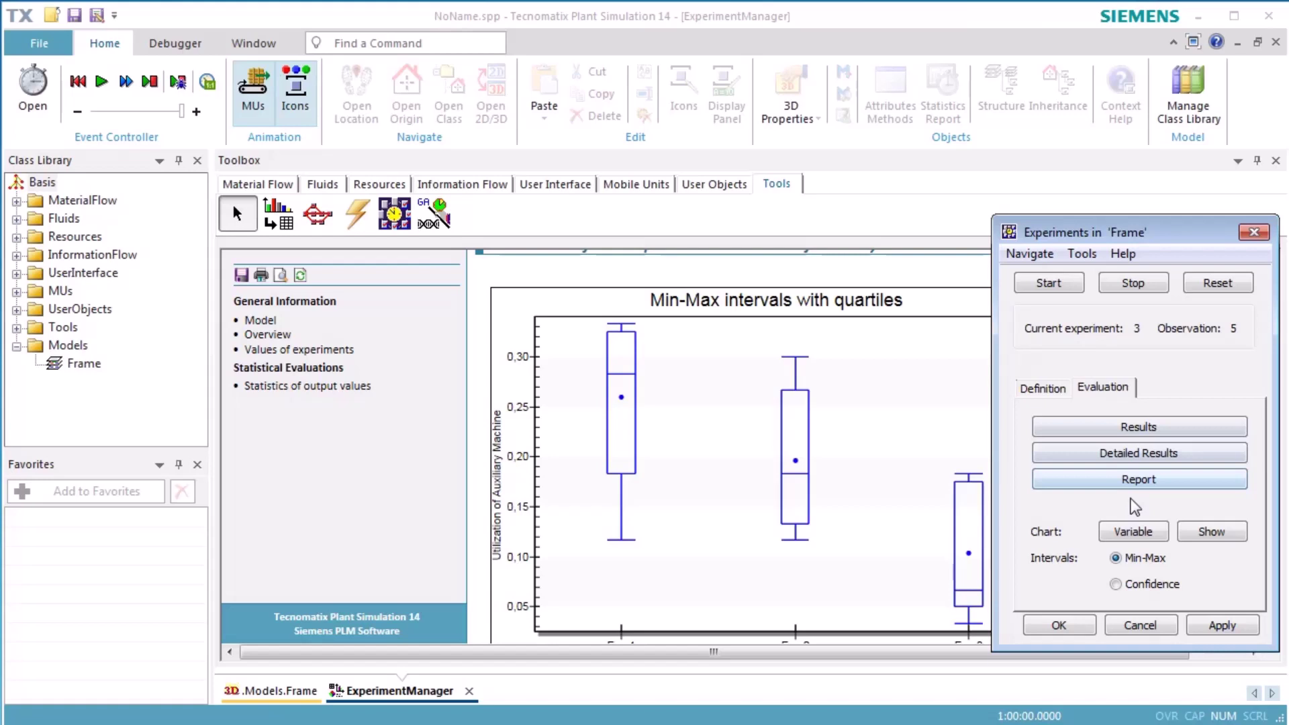
{"action": "left_click", "coordinate": [1119, 583]}
{"action": "left_click", "coordinate": [1212, 532]}
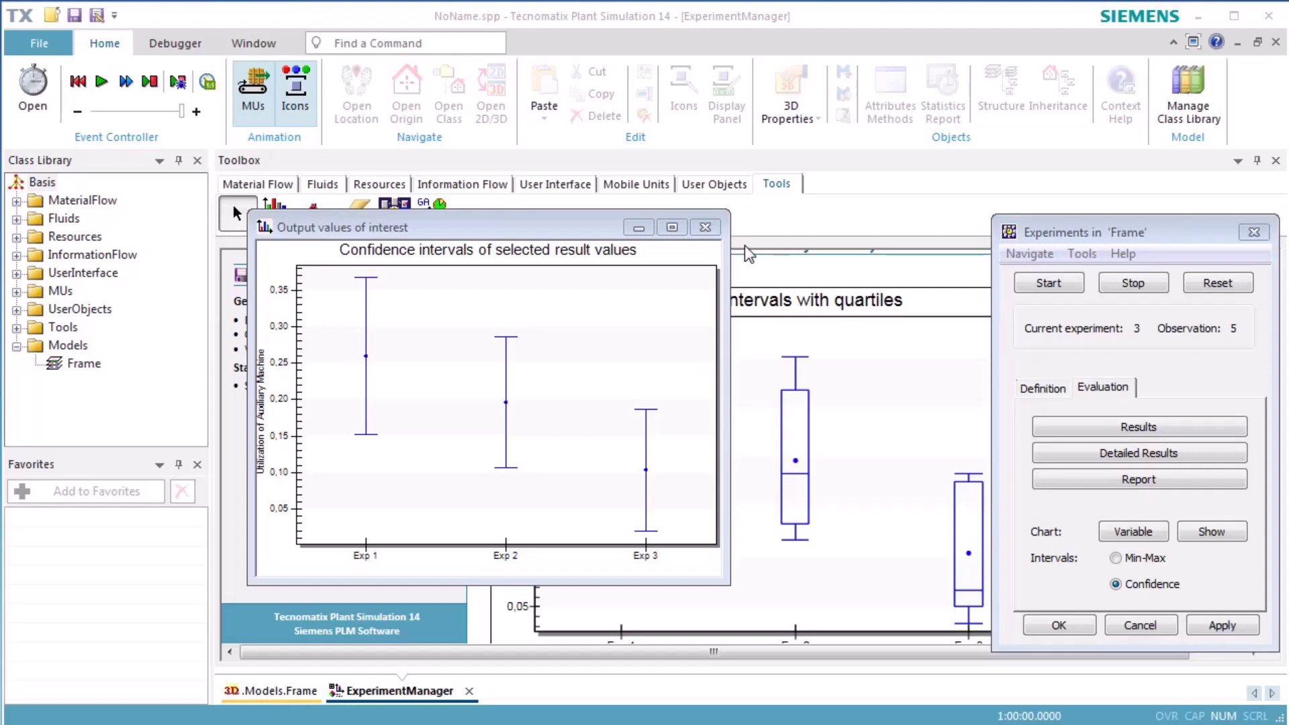
{"action": "left_click", "coordinate": [706, 227]}
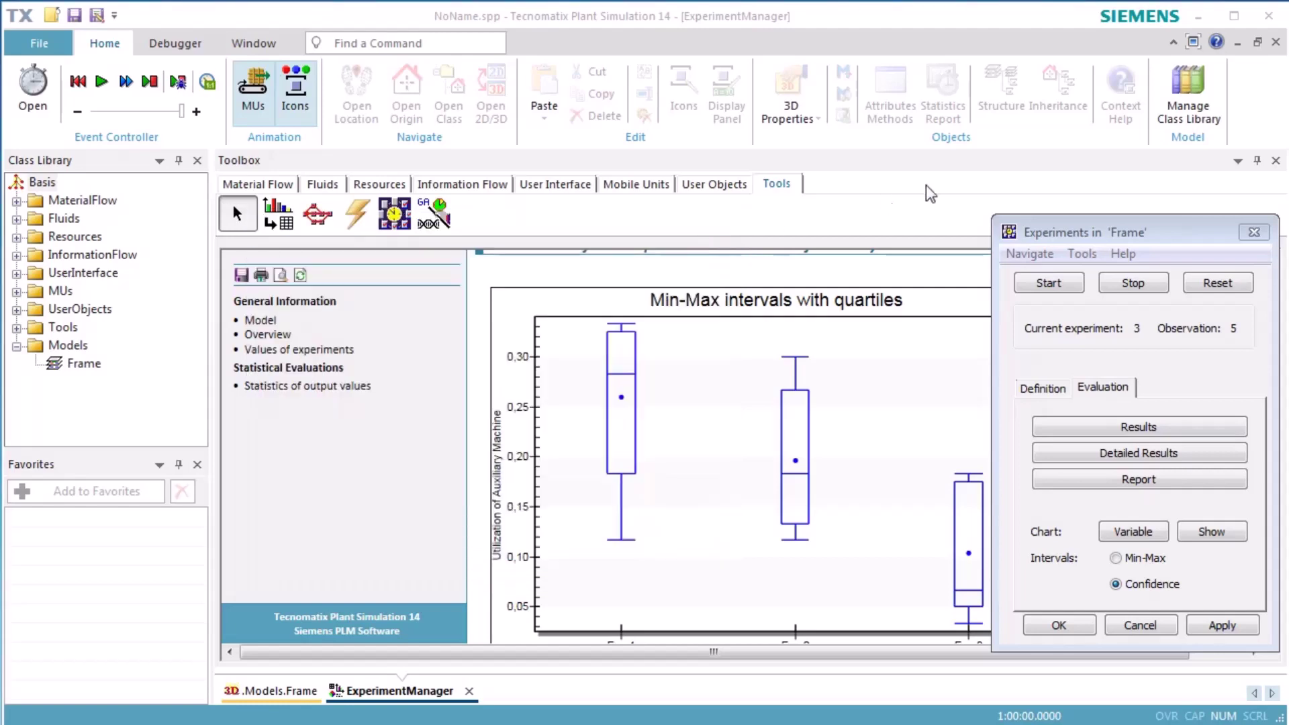
Close the report and set Observations per experiment to 50 on the Definition tab
{"action": "left_click", "coordinate": [1276, 41]}
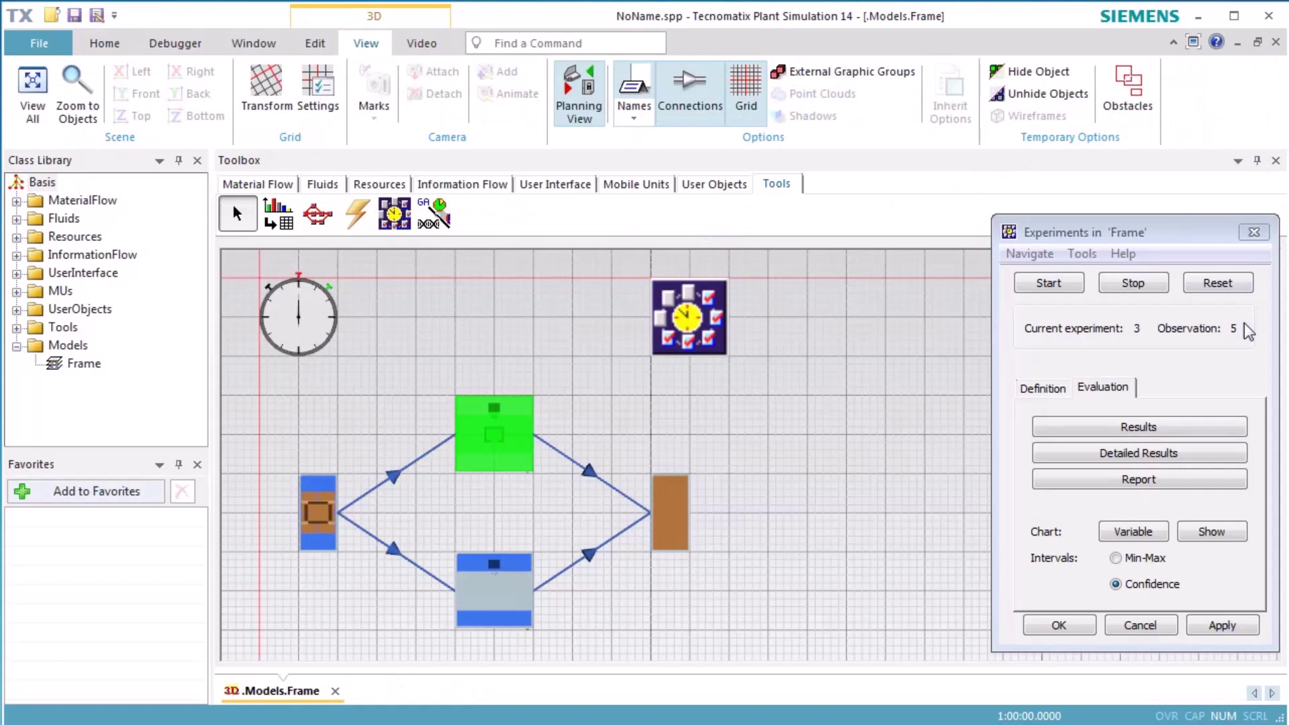
{"action": "left_click", "coordinate": [1056, 389]}
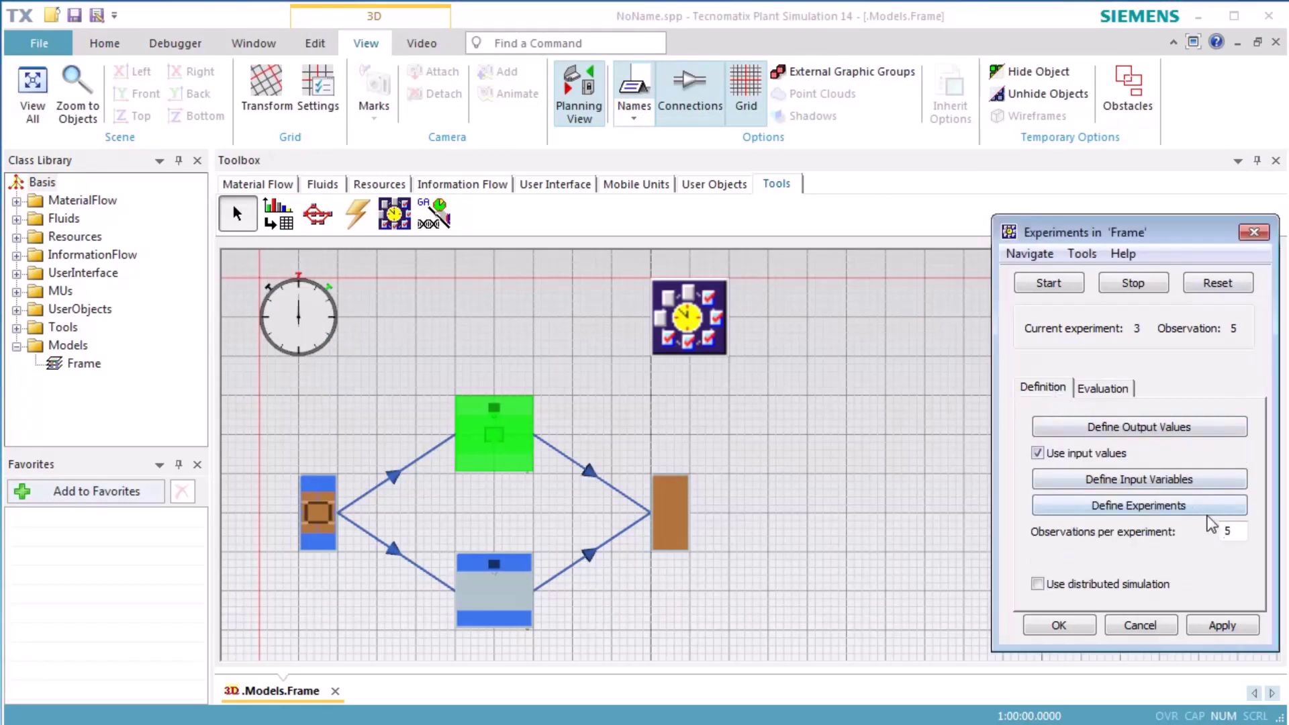
{"action": "left_click", "coordinate": [1237, 530]}
{"action": "type", "text": "0"}
{"action": "left_click", "coordinate": [1235, 624]}
Reset and rerun the experiments, then show the report's statistics of output values
{"action": "left_click", "coordinate": [1202, 282]}
{"action": "left_click", "coordinate": [1071, 285]}
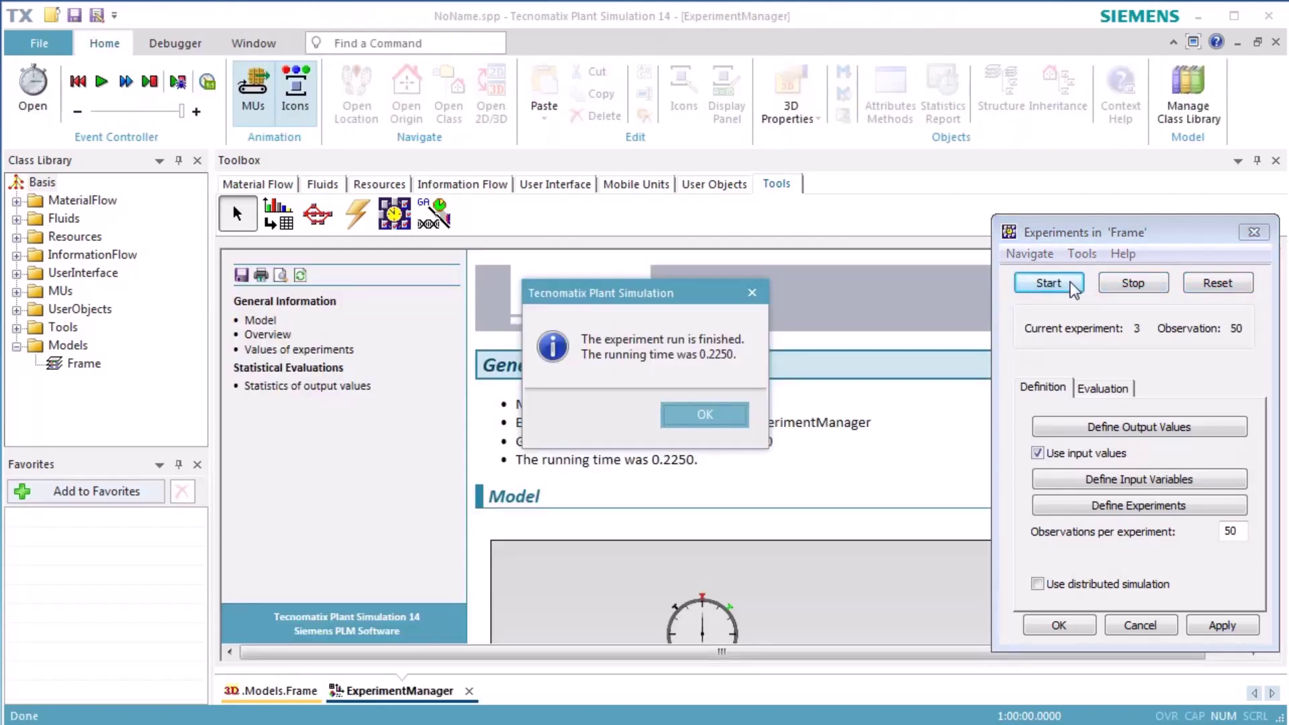
{"action": "left_click", "coordinate": [707, 411]}
{"action": "left_click", "coordinate": [357, 392]}
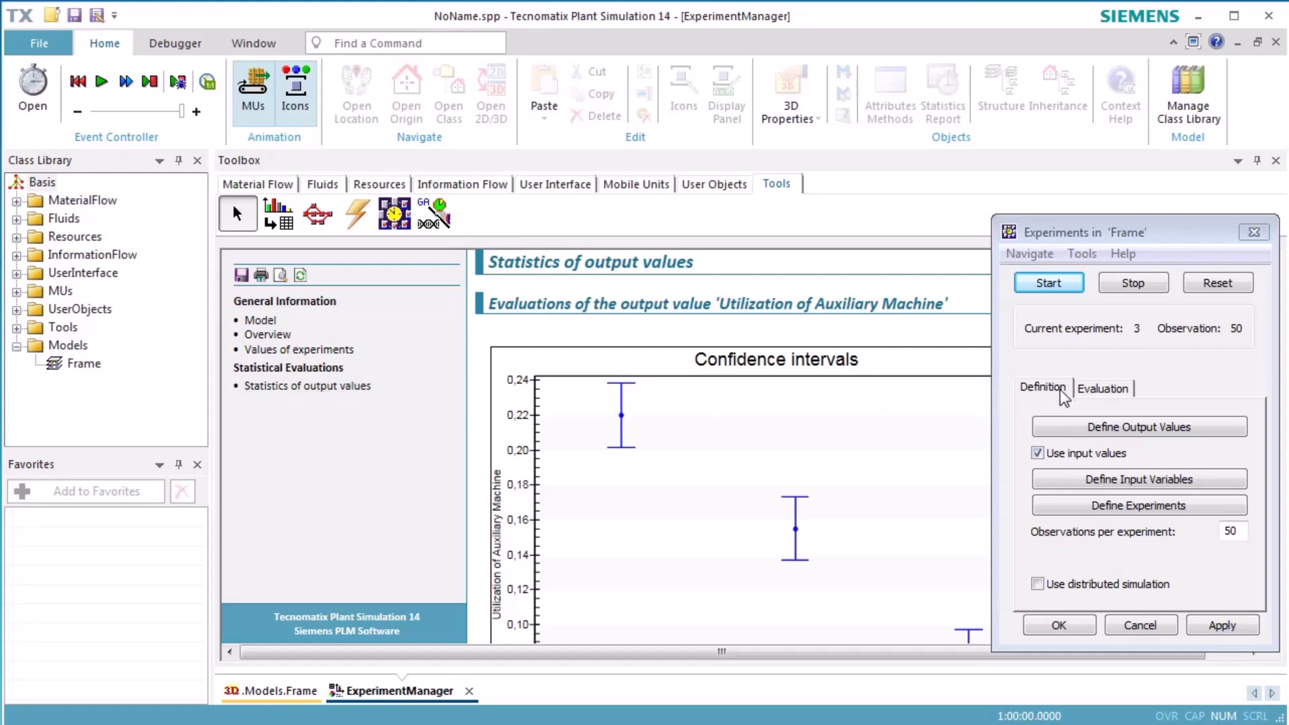
Chart the 50-observation results as Min-Max intervals, then switch the chart to Confidence
{"action": "left_click", "coordinate": [1090, 390]}
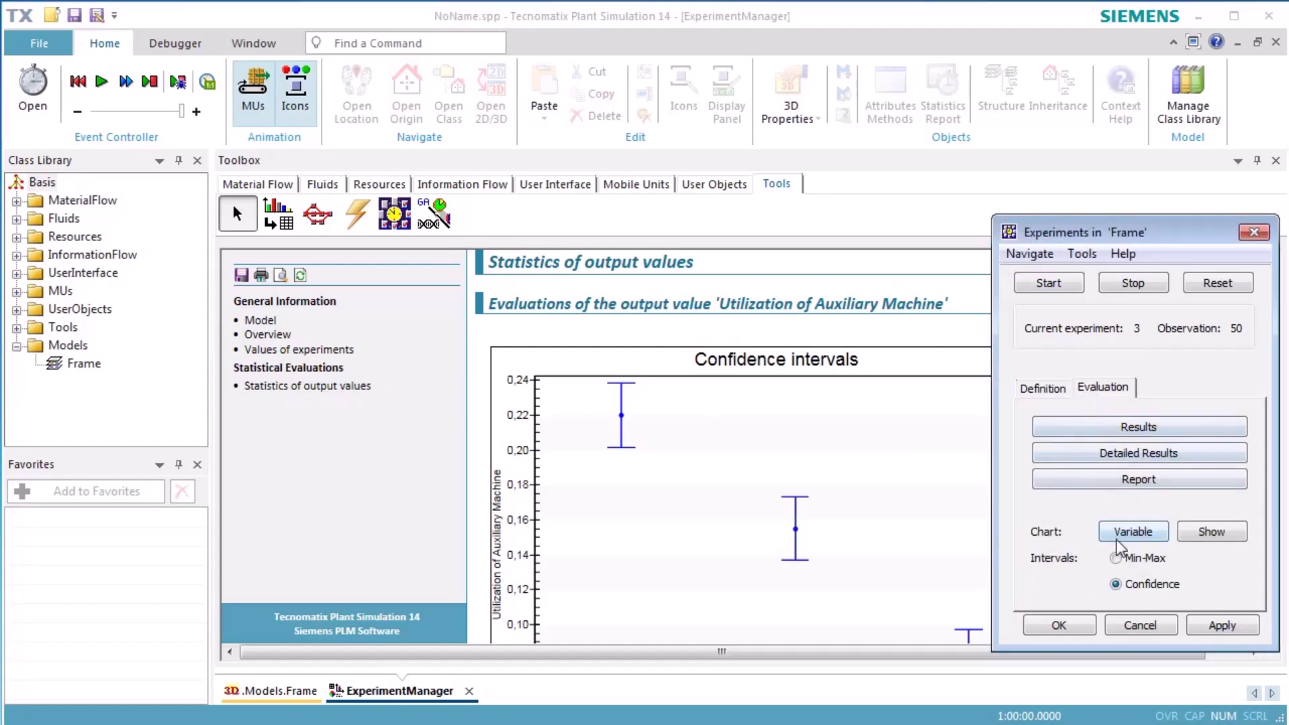
{"action": "left_click", "coordinate": [1116, 559]}
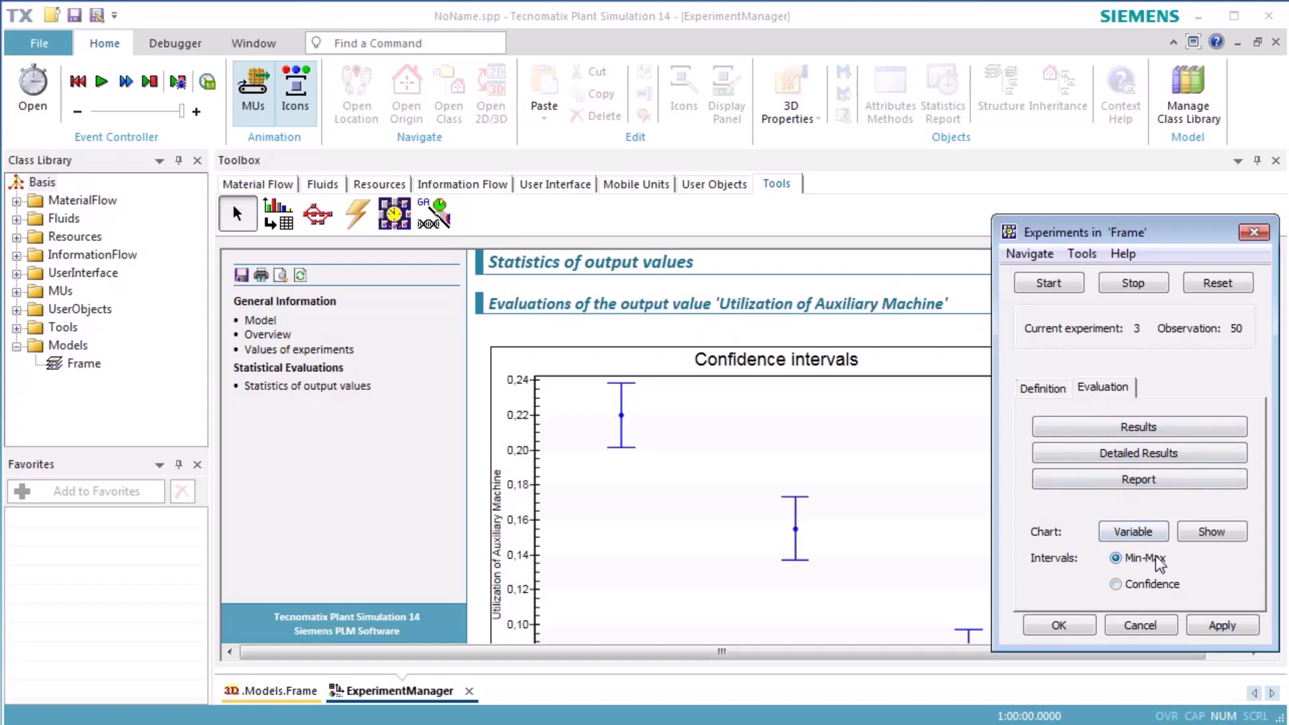
{"action": "left_click", "coordinate": [1212, 532]}
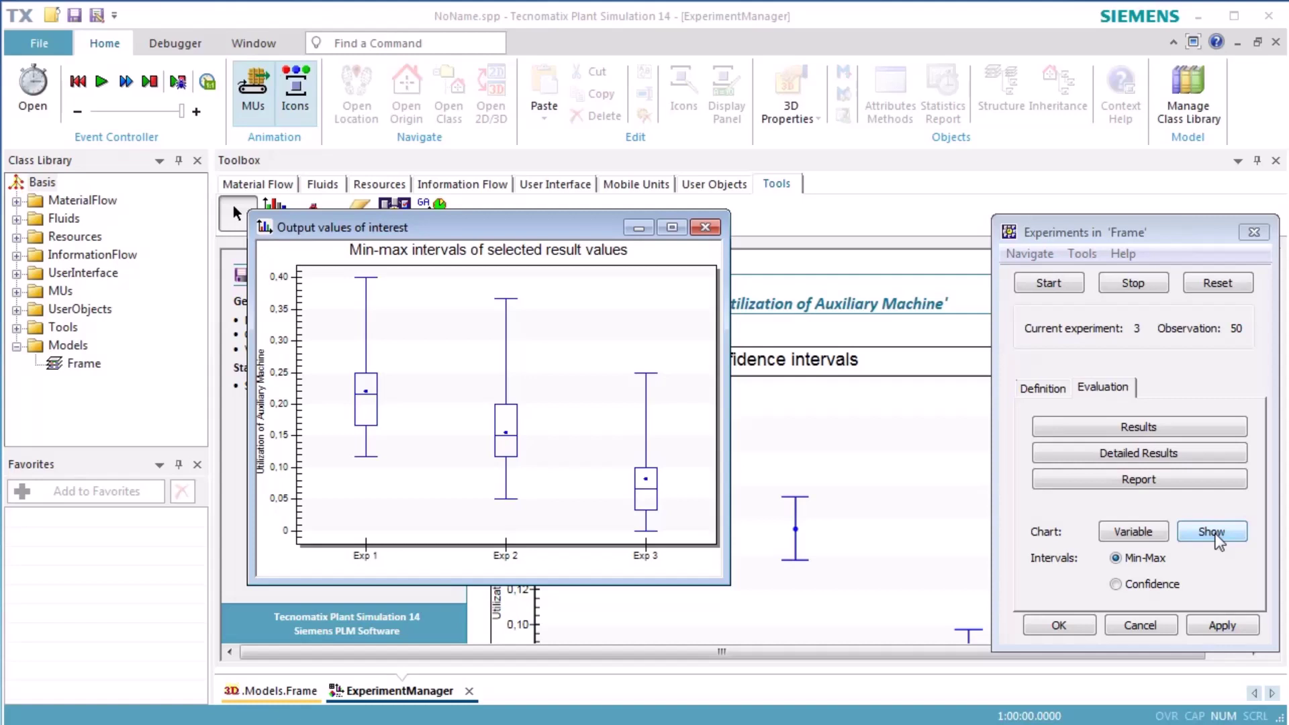
{"action": "left_click", "coordinate": [1167, 590]}
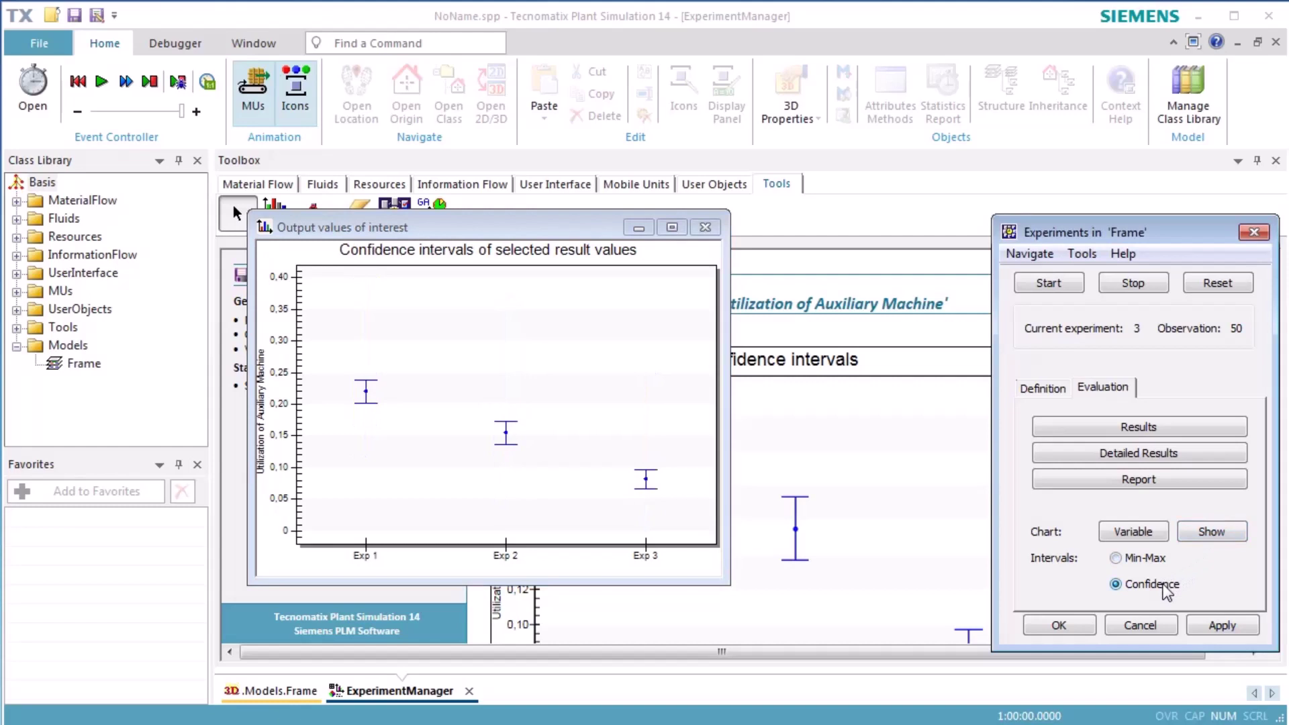